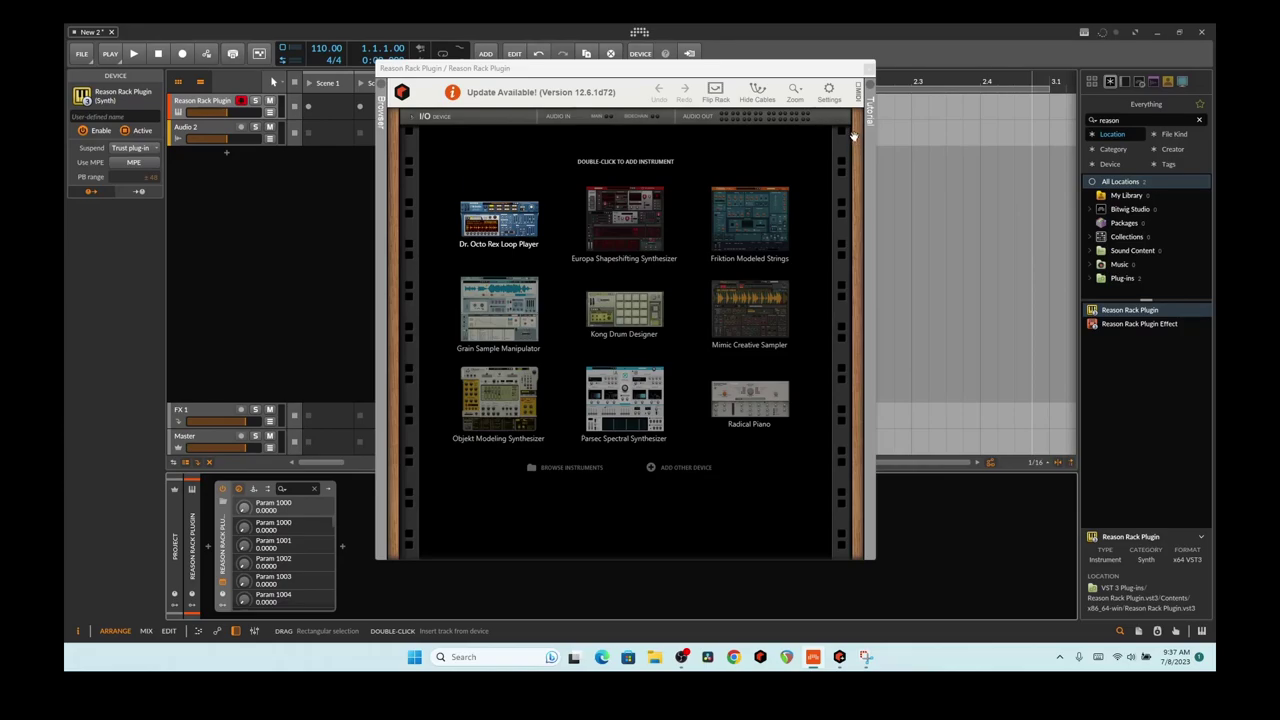
Step: Unfold the rack plugin's browser, reposition the plugin window, and look through the Instruments, Utilities and Players device categories
{"action": "left_click_drag", "start_coordinate": [485, 71], "coordinate": [459, 65]}
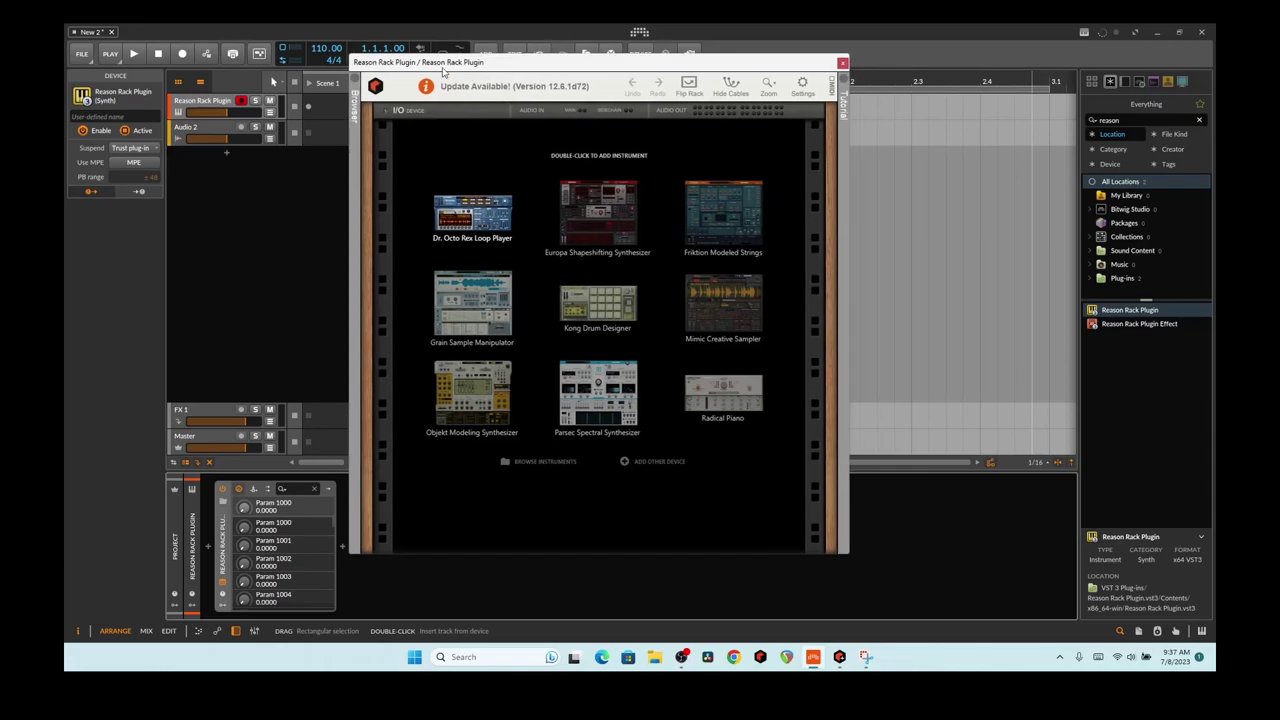
{"action": "left_click", "coordinate": [357, 79]}
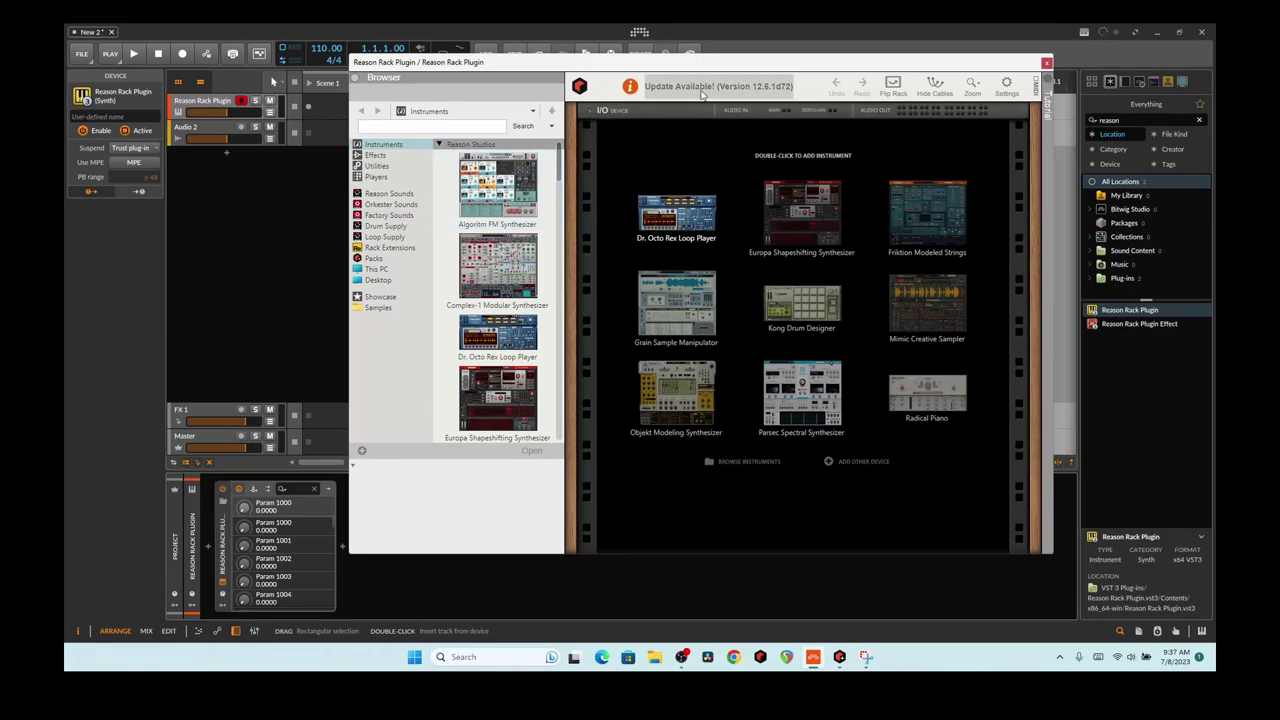
{"action": "left_click_drag", "start_coordinate": [707, 66], "coordinate": [640, 62]}
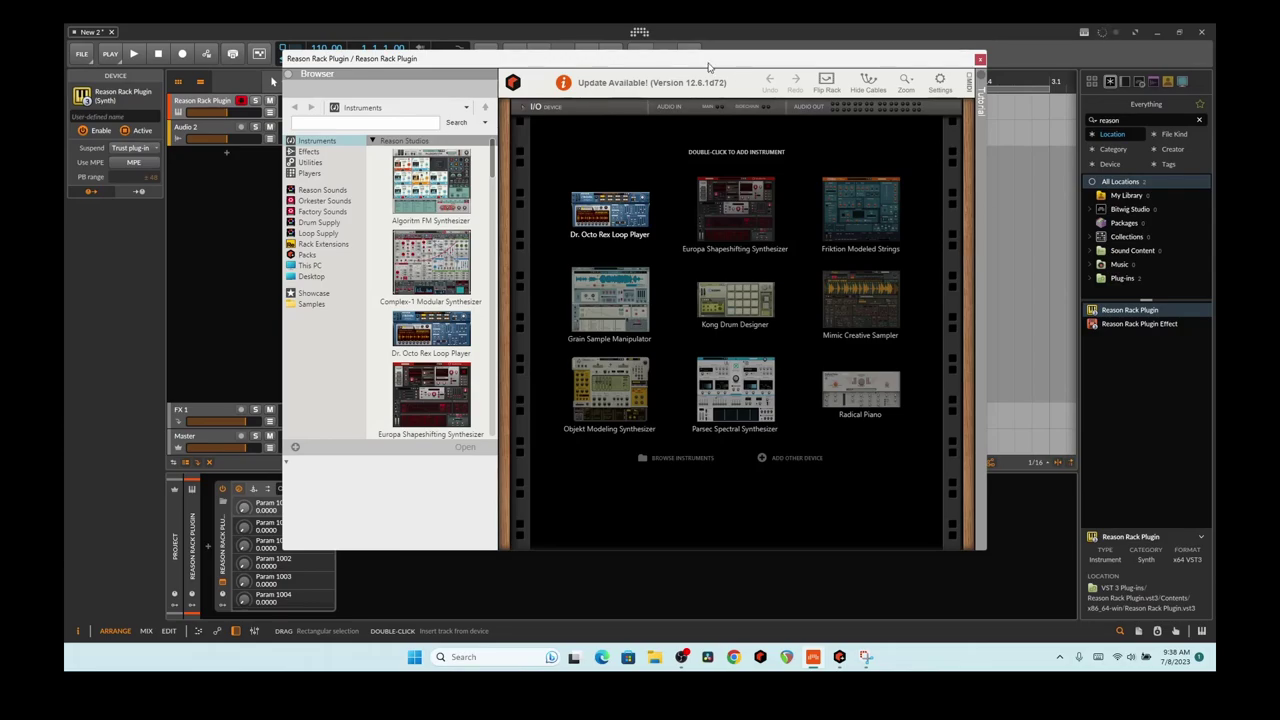
{"action": "scroll", "coordinate": [437, 212], "scroll_direction": "down", "scroll_amount": 5}
{"action": "scroll", "coordinate": [437, 212], "scroll_direction": "down", "scroll_amount": 8}
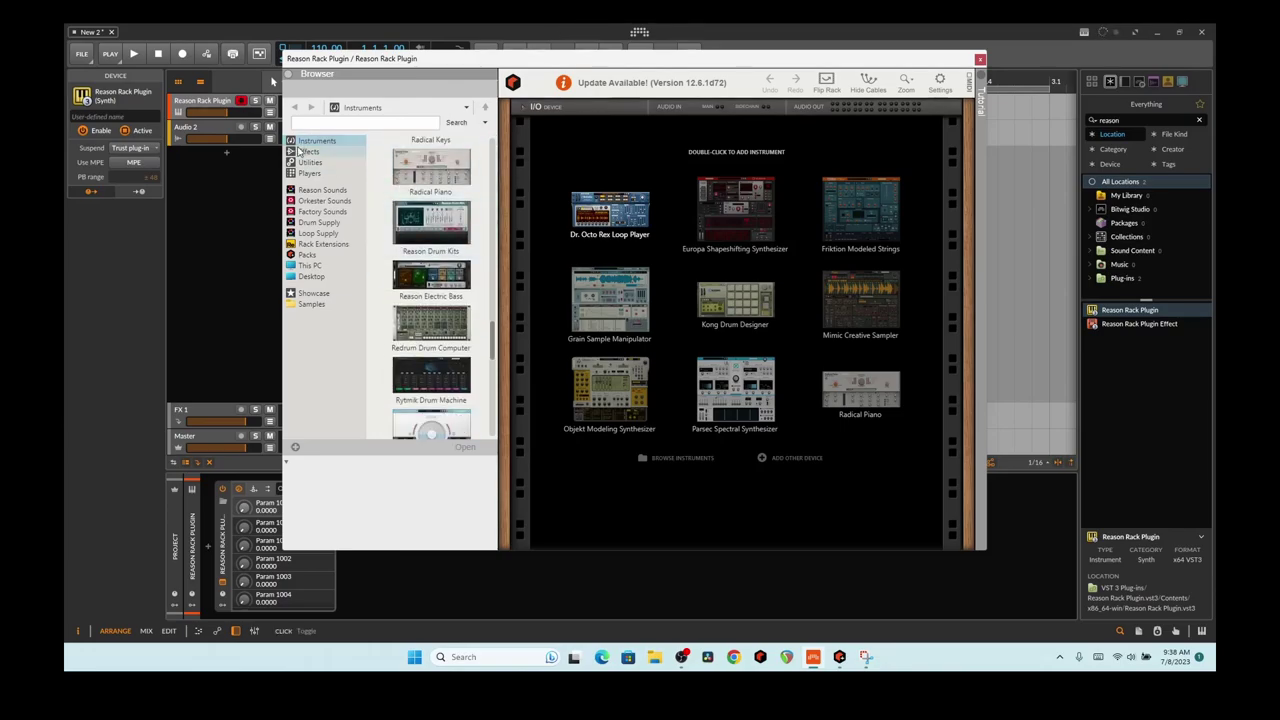
{"action": "left_click", "coordinate": [318, 162]}
{"action": "left_click", "coordinate": [326, 175]}
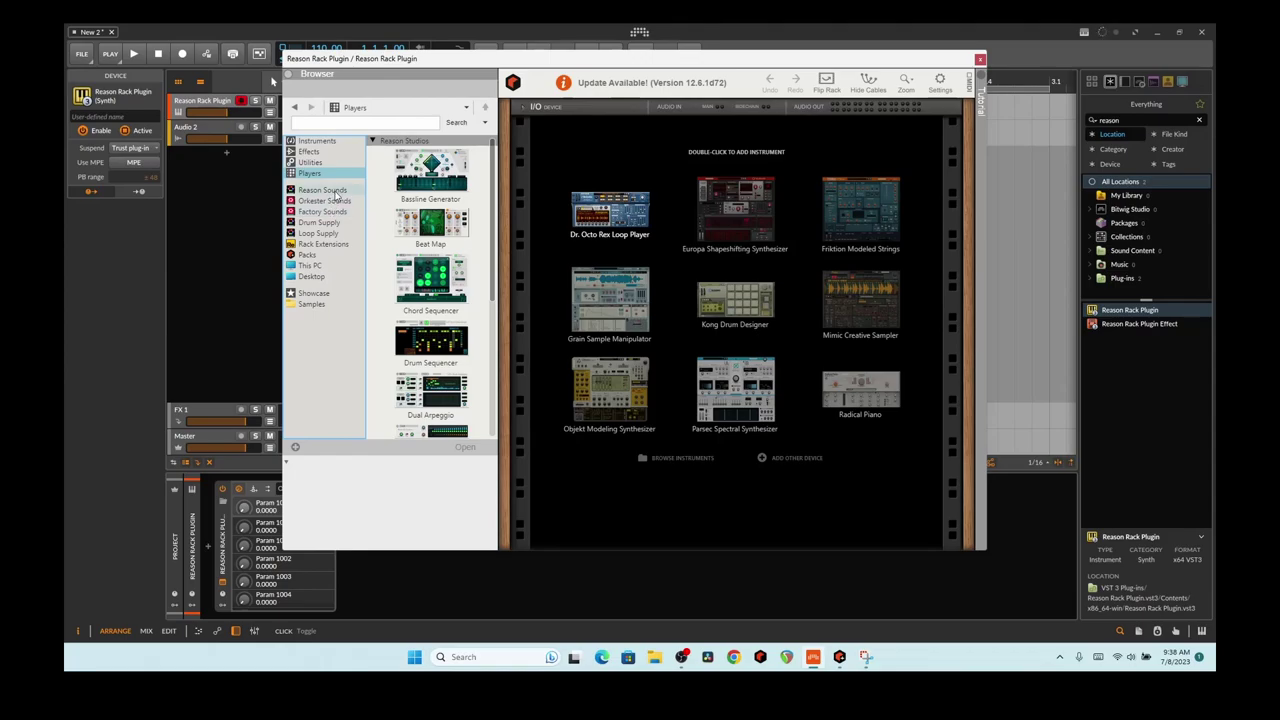
Step: Examine the Reason Sounds folders, expanding Drums & Percussion, Bass, Leads and the Claps folder under Drum Instruments
{"action": "left_click", "coordinate": [336, 194]}
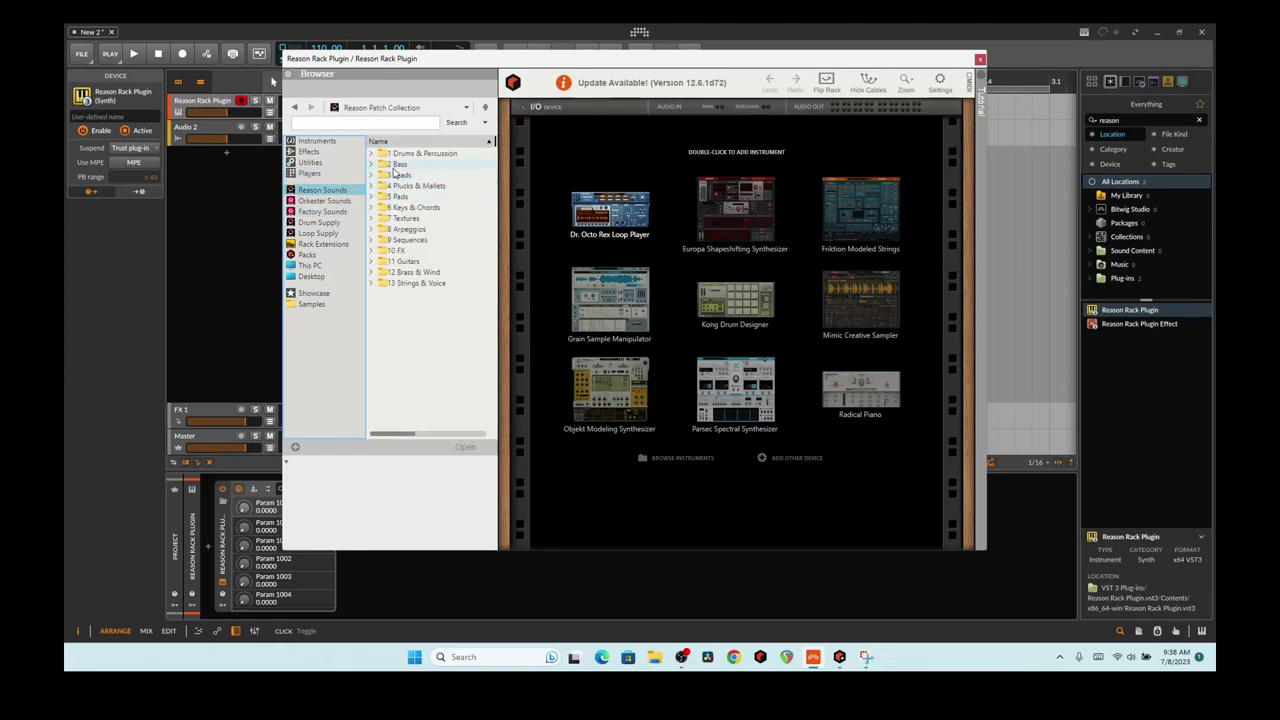
{"action": "left_click", "coordinate": [371, 153]}
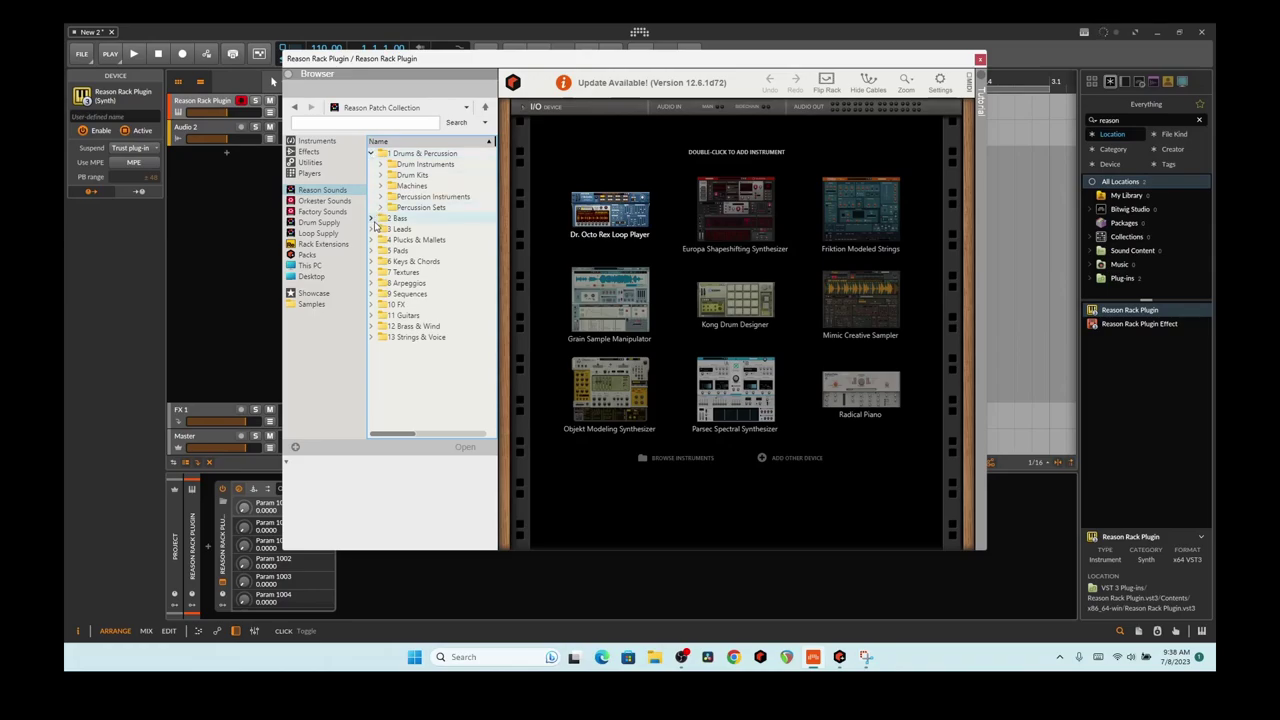
{"action": "left_click", "coordinate": [373, 228]}
{"action": "scroll", "coordinate": [380, 304], "scroll_direction": "up", "scroll_amount": 3}
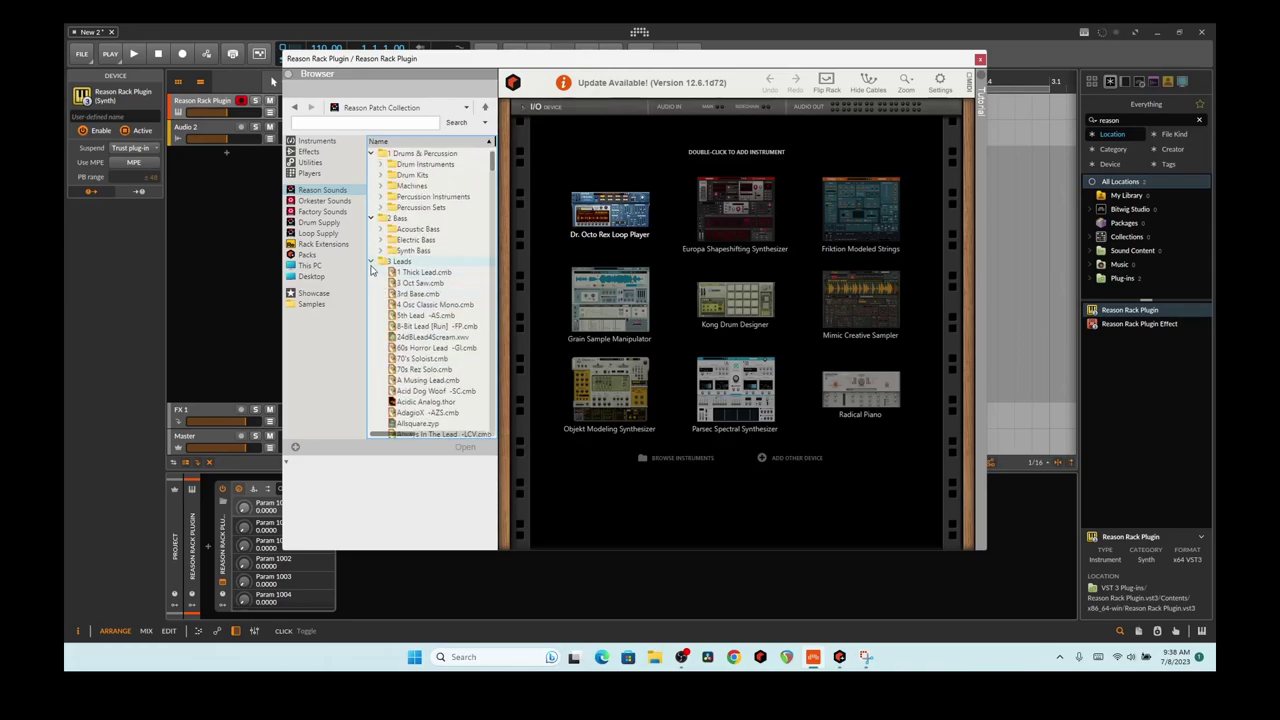
{"action": "left_click", "coordinate": [371, 261]}
{"action": "left_click", "coordinate": [381, 166]}
{"action": "left_click", "coordinate": [380, 164]}
{"action": "left_click", "coordinate": [386, 186]}
{"action": "left_click", "coordinate": [390, 186]}
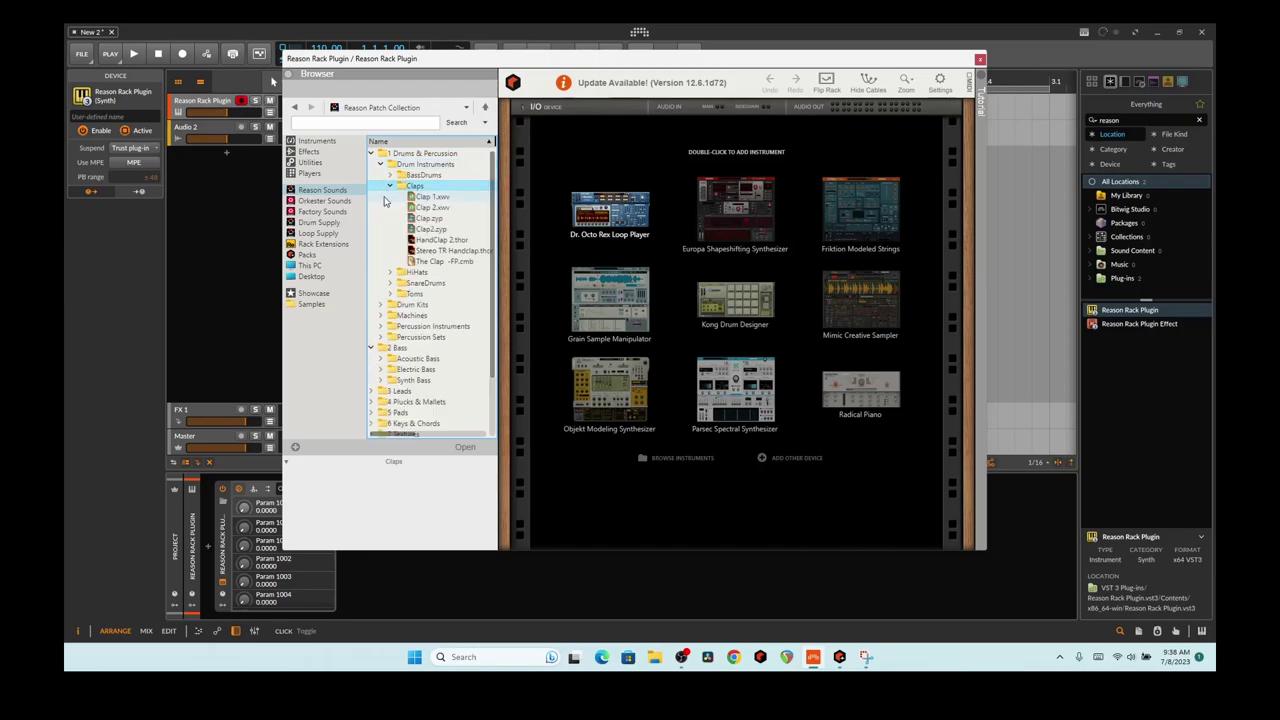
Step: Look through the Orkester Sounds, Factory Sounds, Drum Supply, Loop Supply and Rack Extensions locations in the plugin browser
{"action": "left_click", "coordinate": [330, 202]}
{"action": "left_click", "coordinate": [334, 211]}
{"action": "left_click", "coordinate": [334, 222]}
{"action": "left_click", "coordinate": [334, 233]}
{"action": "left_click", "coordinate": [334, 244]}
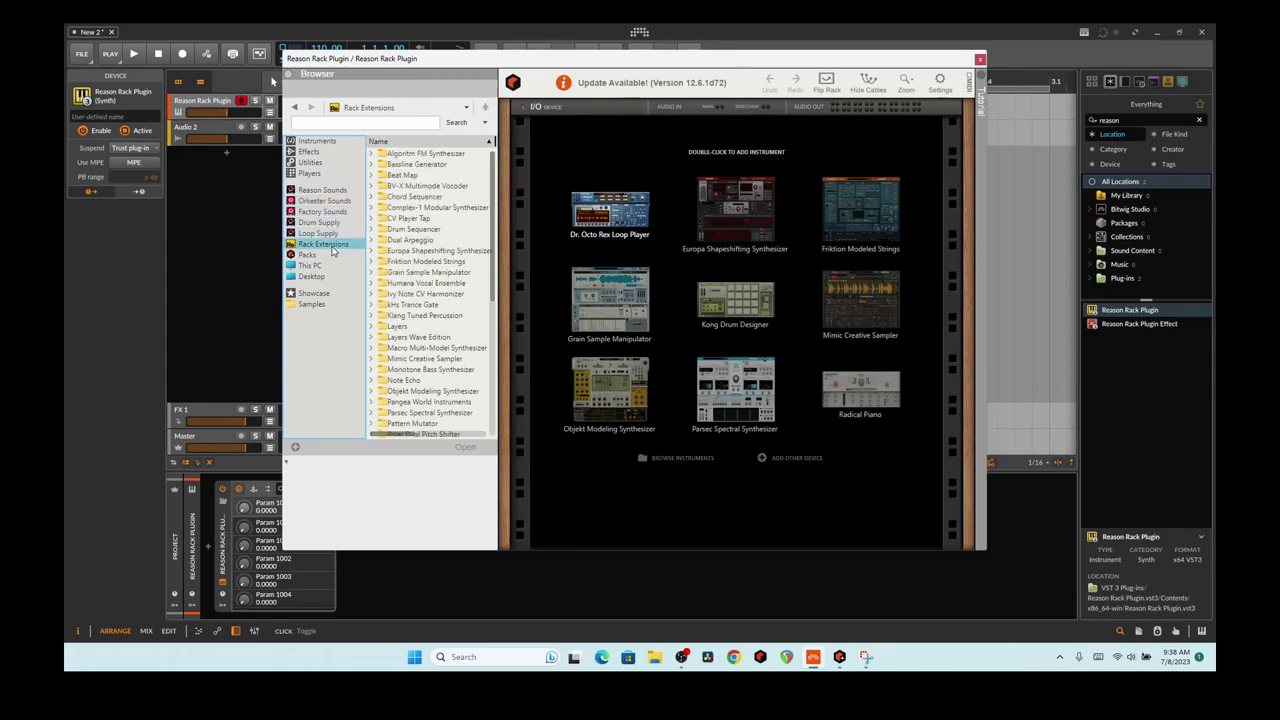
{"action": "scroll", "coordinate": [394, 238], "scroll_direction": "down", "scroll_amount": 8}
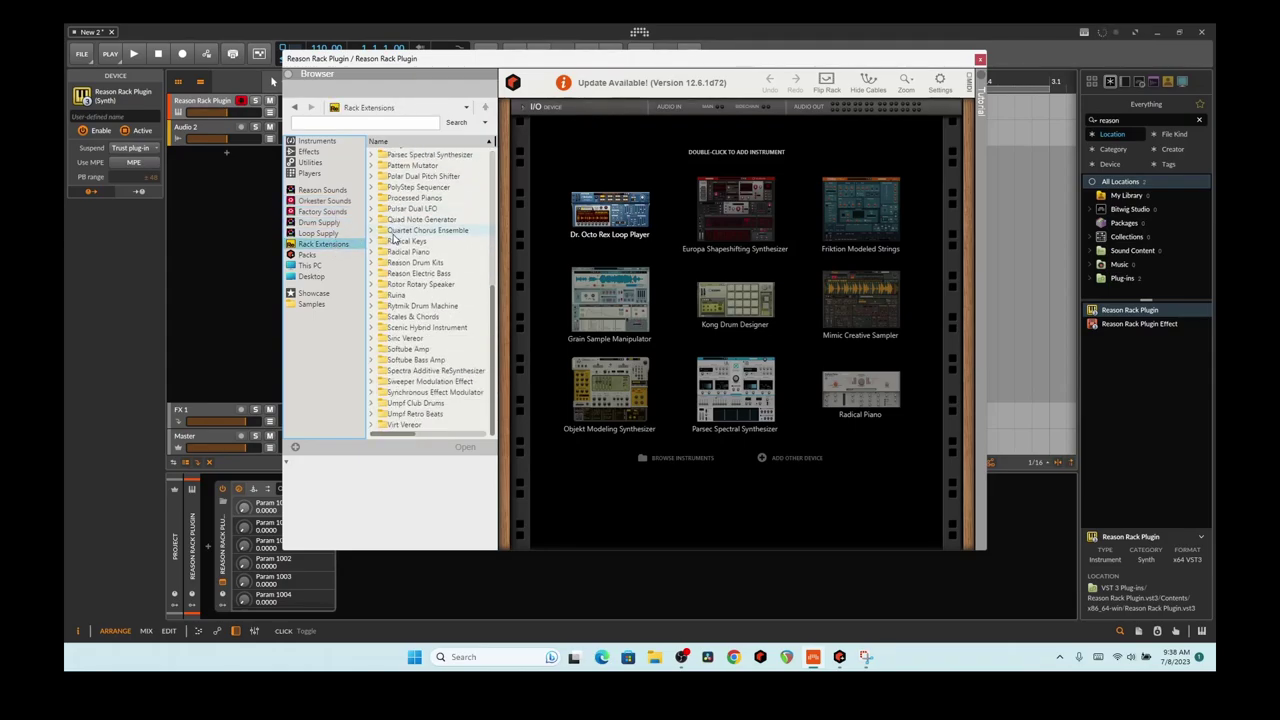
Step: Return to Reason Sounds, look through the full list of patches in the Leads folder, and collapse the folder
{"action": "left_click", "coordinate": [322, 190]}
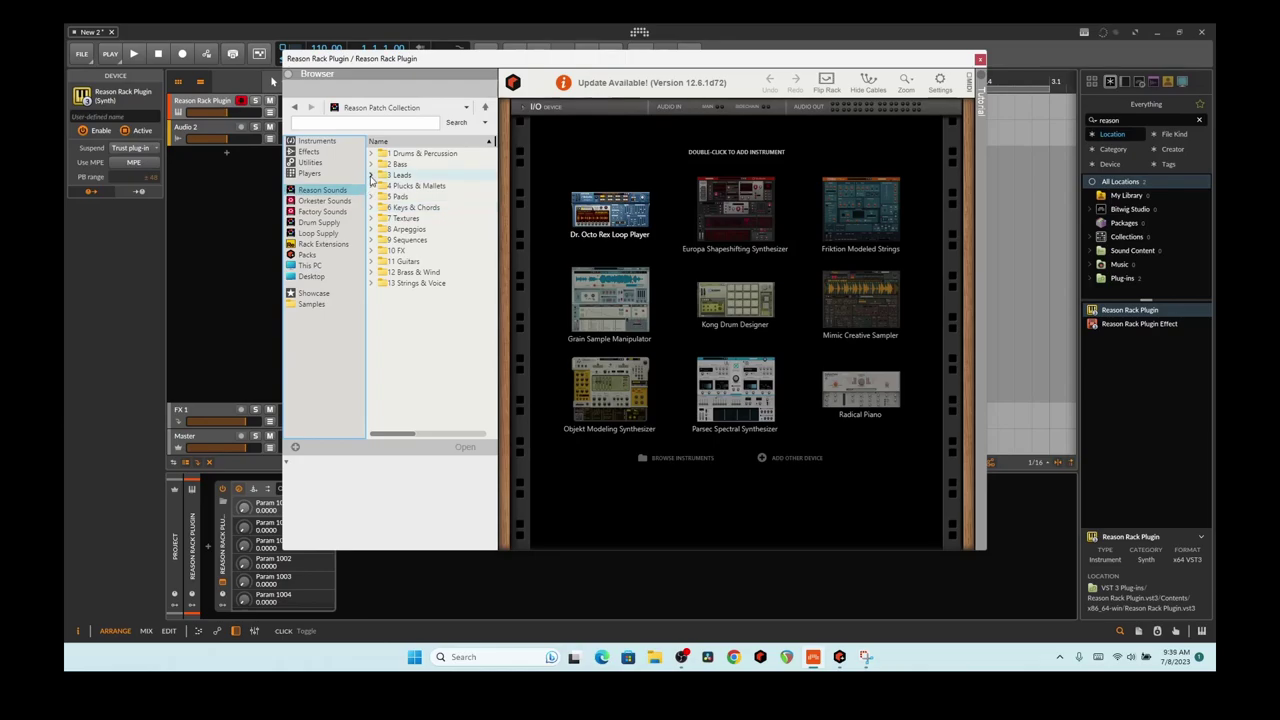
{"action": "left_click", "coordinate": [371, 175]}
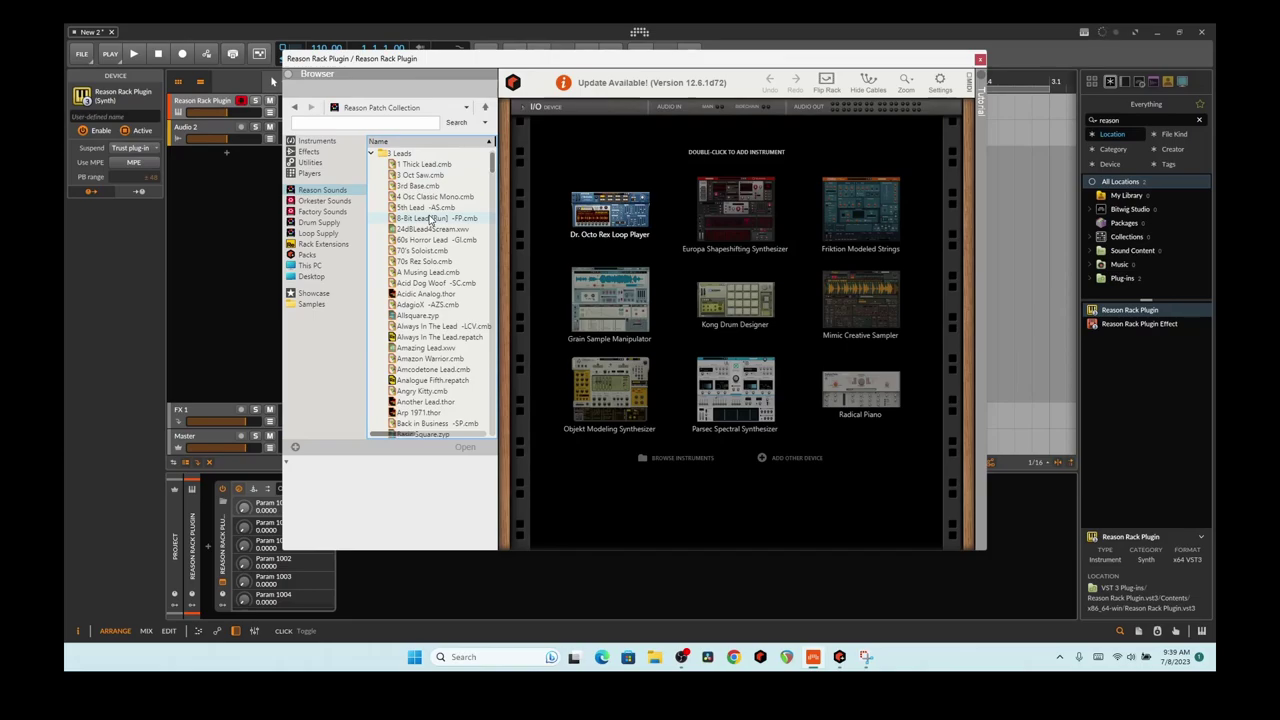
{"action": "scroll", "coordinate": [430, 218], "scroll_direction": "down", "scroll_amount": 15}
{"action": "scroll", "coordinate": [430, 219], "scroll_direction": "down", "scroll_amount": 15}
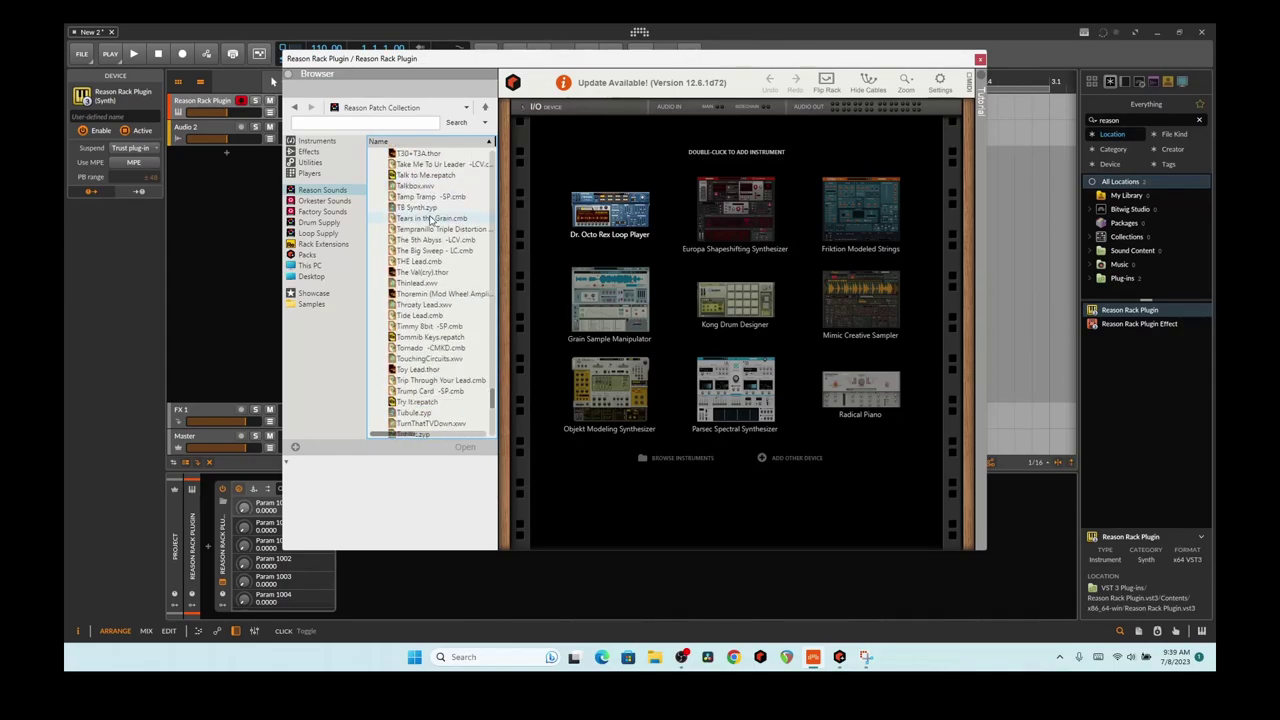
{"action": "scroll", "coordinate": [430, 218], "scroll_direction": "up", "scroll_amount": 15}
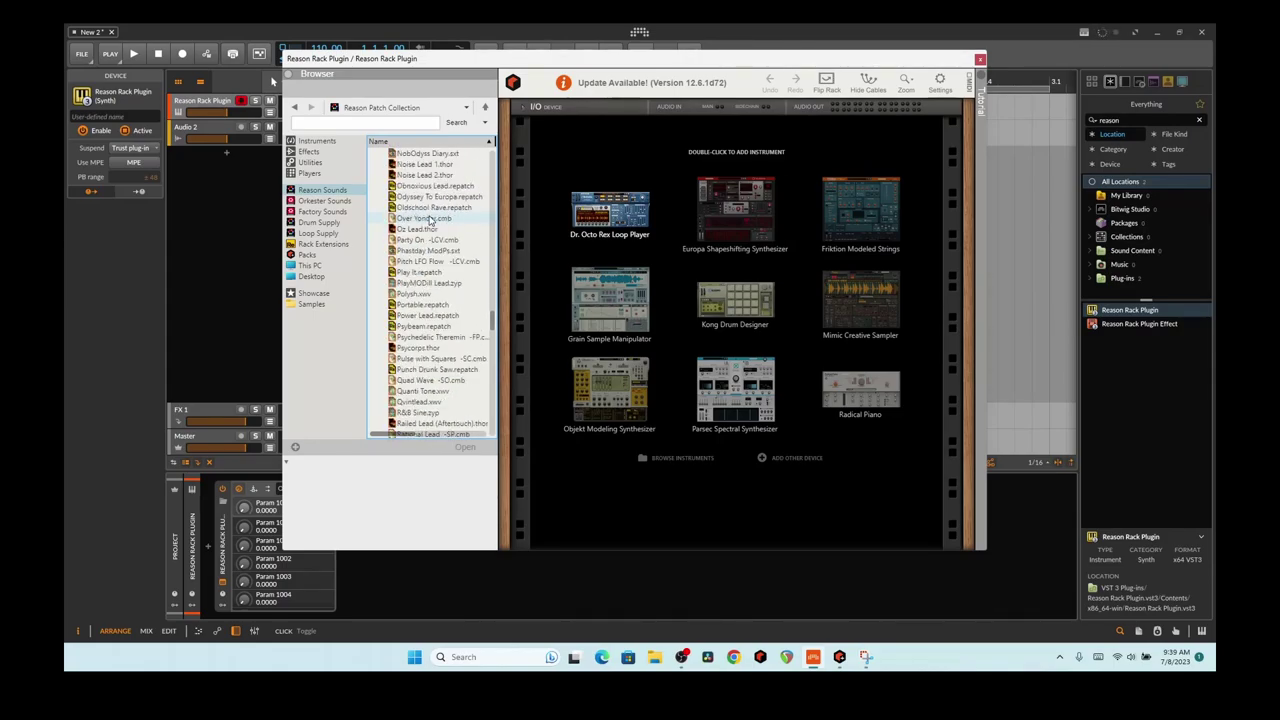
{"action": "scroll", "coordinate": [430, 218], "scroll_direction": "up", "scroll_amount": 7}
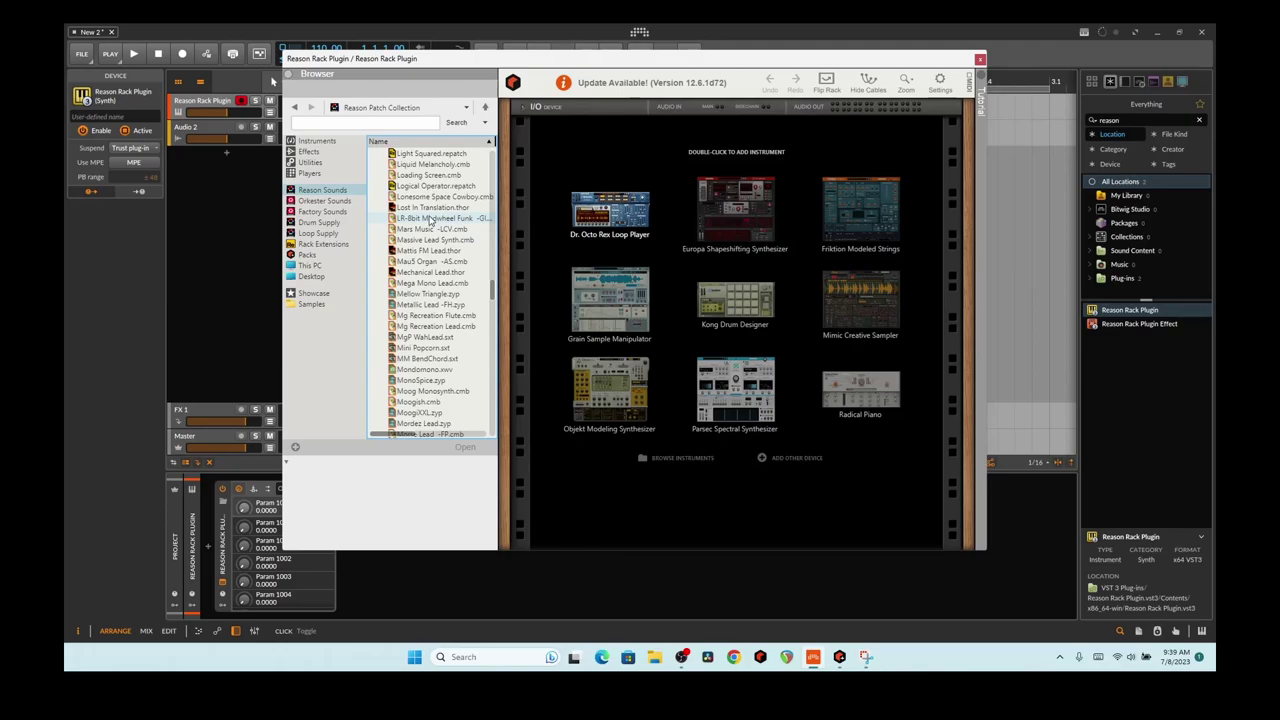
{"action": "scroll", "coordinate": [436, 238], "scroll_direction": "up", "scroll_amount": 15}
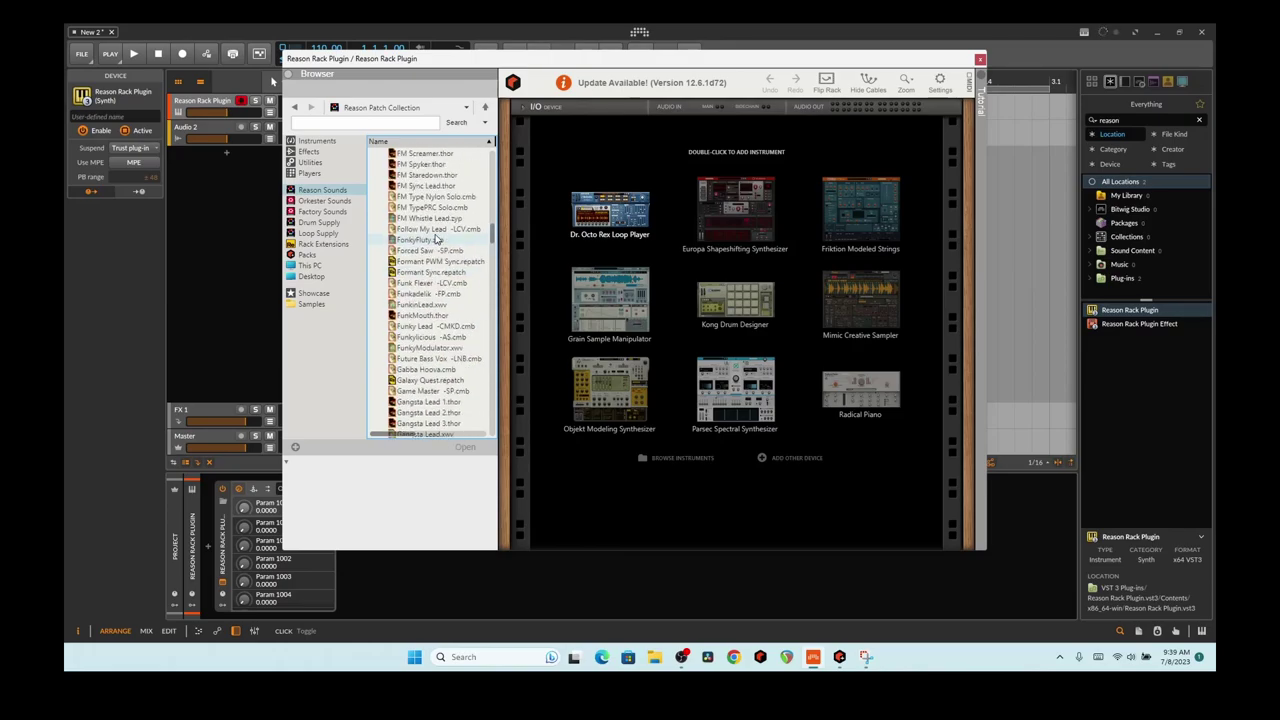
{"action": "scroll", "coordinate": [436, 238], "scroll_direction": "up", "scroll_amount": 10}
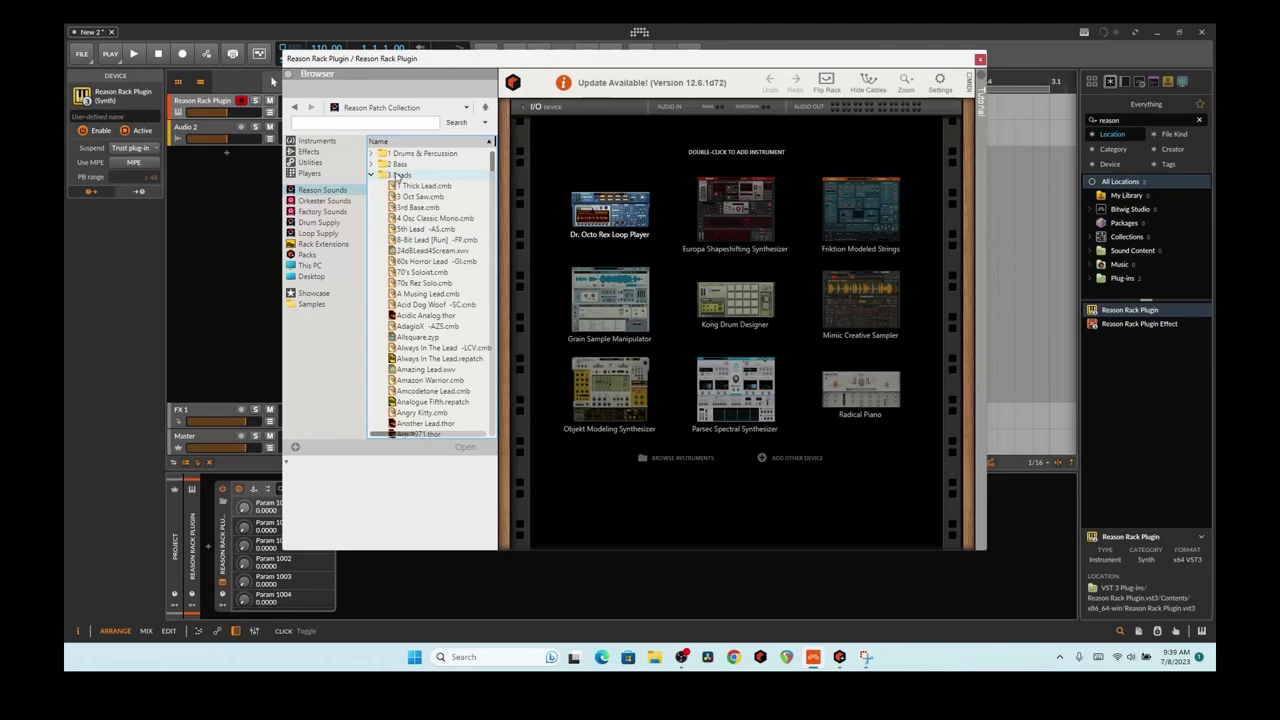
{"action": "left_click", "coordinate": [369, 175]}
Step: Load the Jazz Upright.cmb patch from the Acoustic Bass folder under Bass into the rack
{"action": "left_click", "coordinate": [371, 164]}
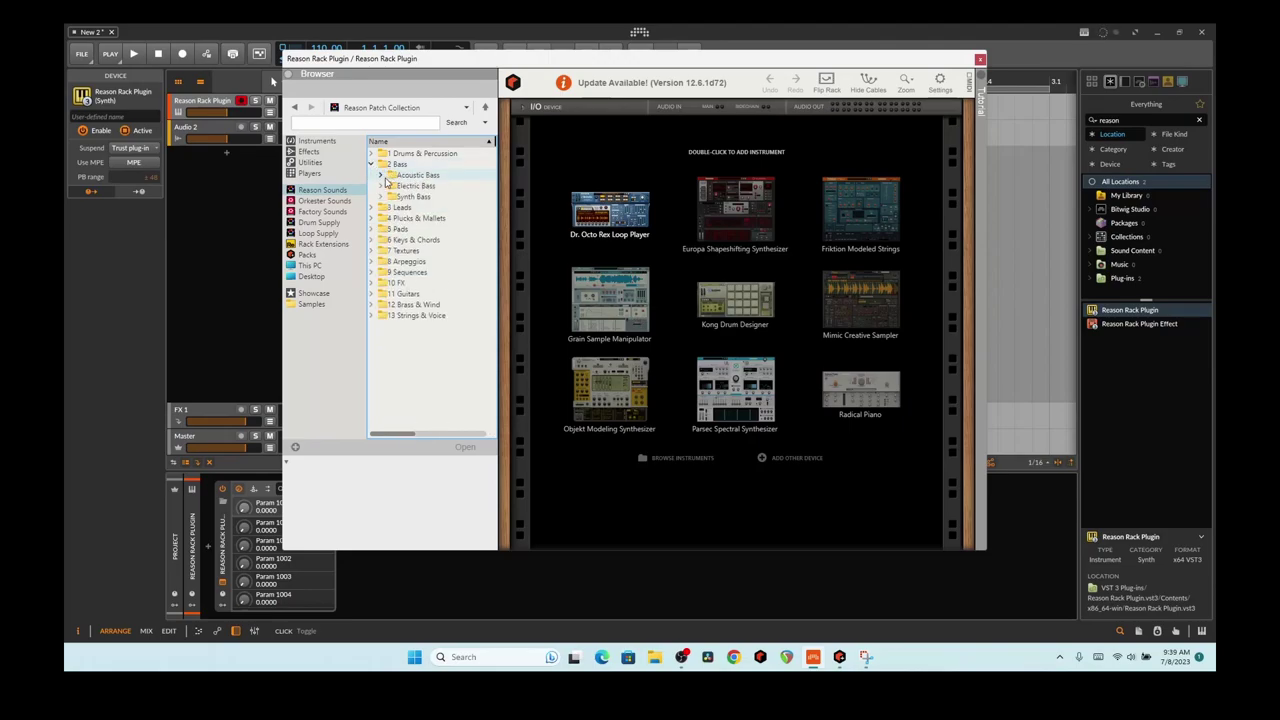
{"action": "left_click", "coordinate": [382, 175]}
{"action": "double_click", "coordinate": [430, 218]}
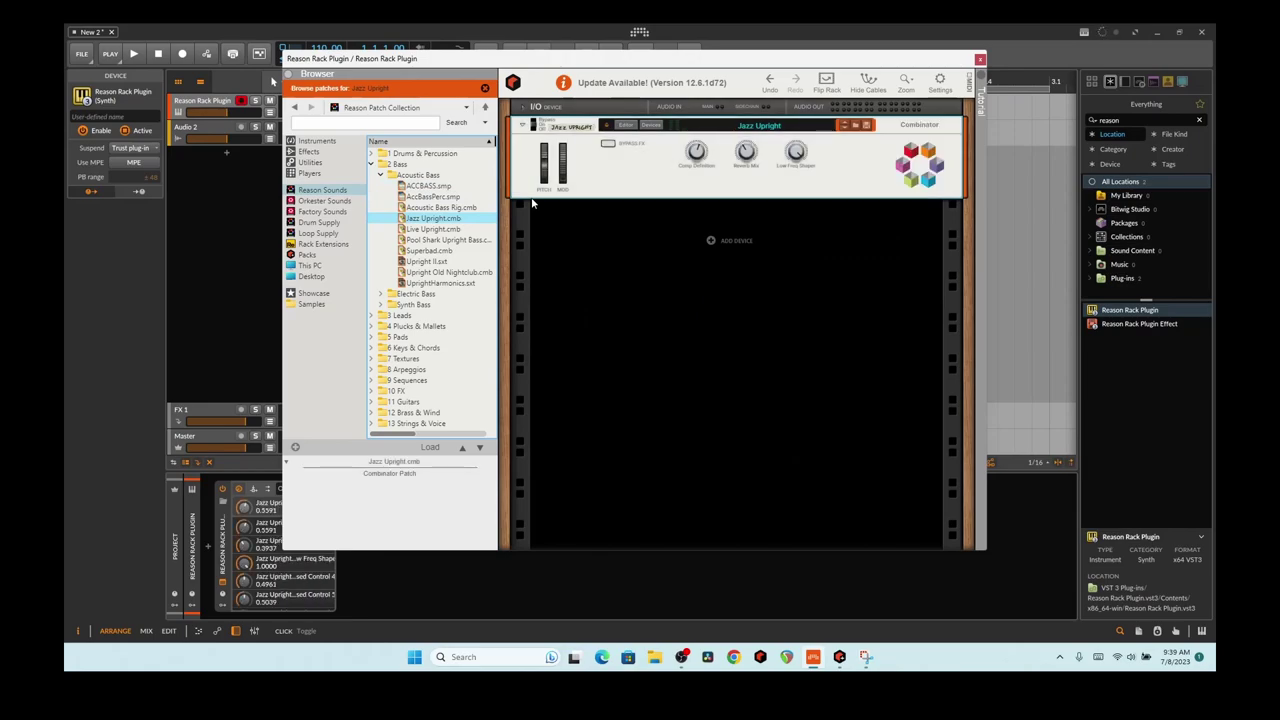
Step: Show Bitwig's onscreen keyboard and play a few notes with the Jazz Upright patch
{"action": "left_click", "coordinate": [1202, 630]}
{"action": "left_click", "coordinate": [197, 570]}
{"action": "left_click", "coordinate": [161, 570]}
{"action": "left_click", "coordinate": [231, 570]}
Step: Load the Superbad.cmb patch from the Acoustic Bass folder and play some notes with it
{"action": "left_click", "coordinate": [473, 254]}
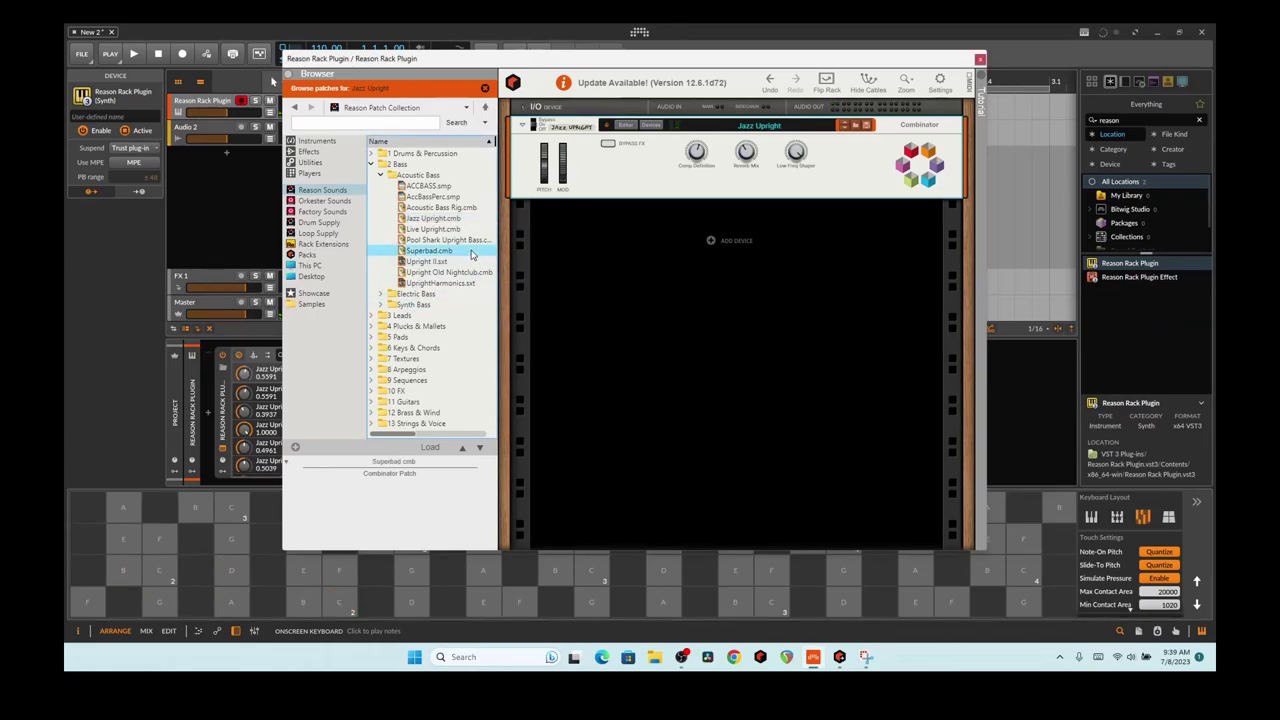
{"action": "left_click", "coordinate": [229, 570]}
{"action": "left_click", "coordinate": [123, 570]}
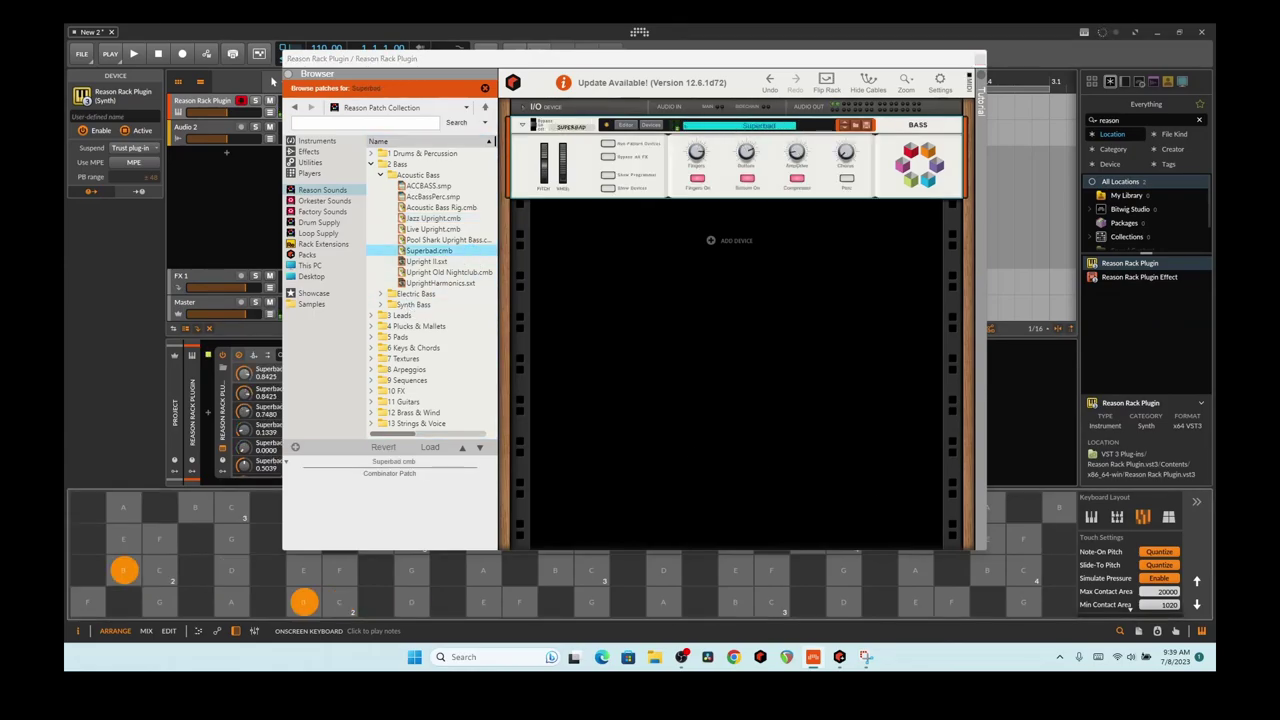
{"action": "left_click", "coordinate": [303, 570]}
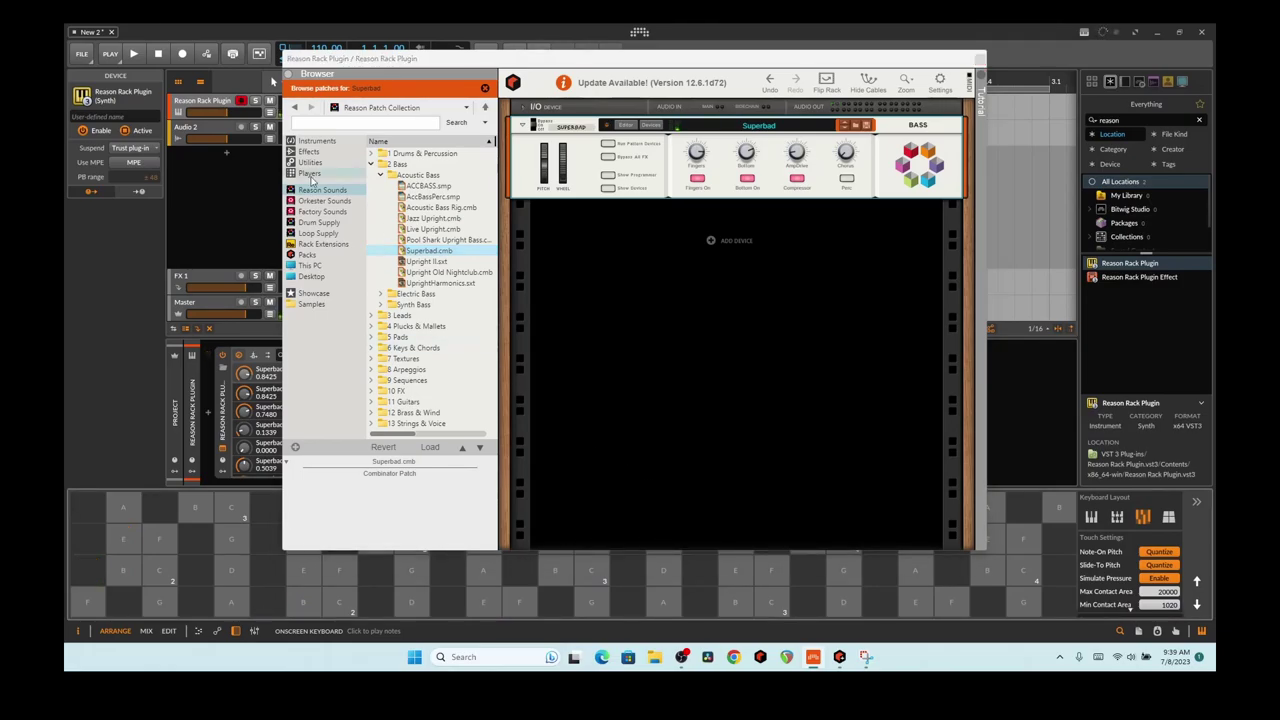
{"action": "mouse_move", "coordinate": [236, 112]}
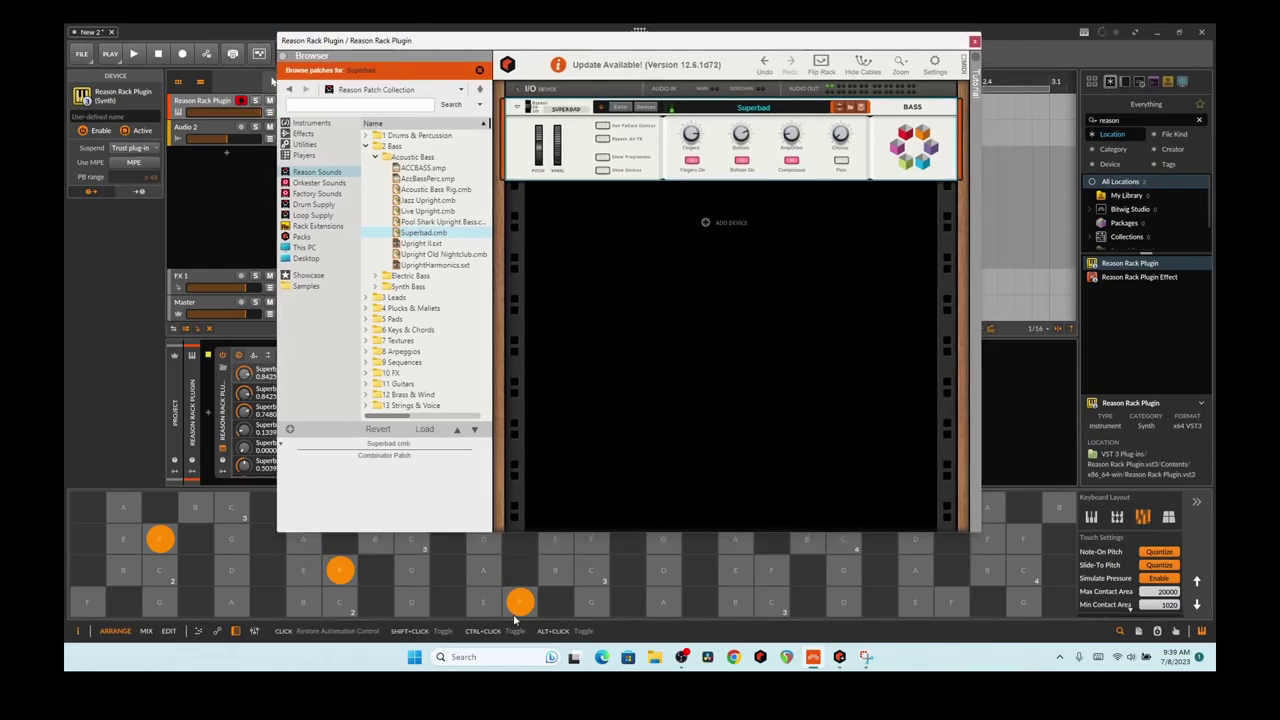
Step: Load the Epic Dulcimer.cmb patch from the Stringed & Wood folder under Plucks & Mallets
{"action": "left_click", "coordinate": [437, 305]}
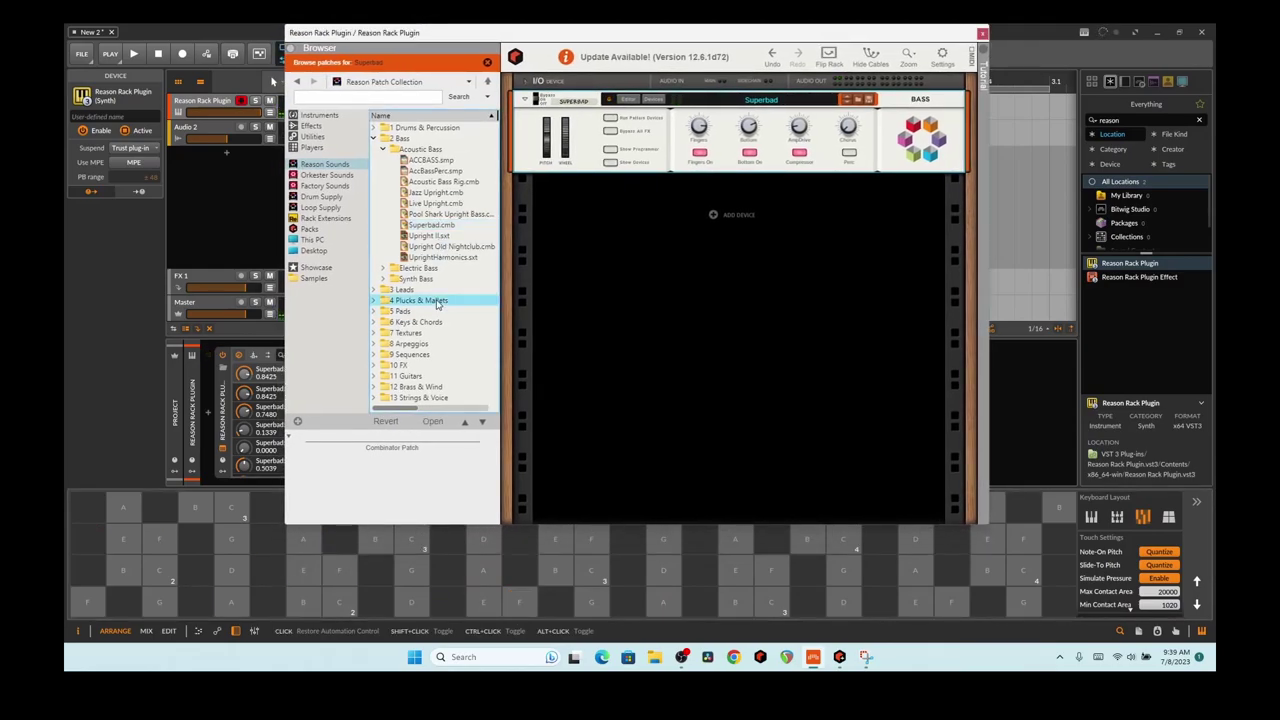
{"action": "double_click", "coordinate": [437, 305]}
{"action": "double_click", "coordinate": [394, 142]}
{"action": "left_click", "coordinate": [413, 182]}
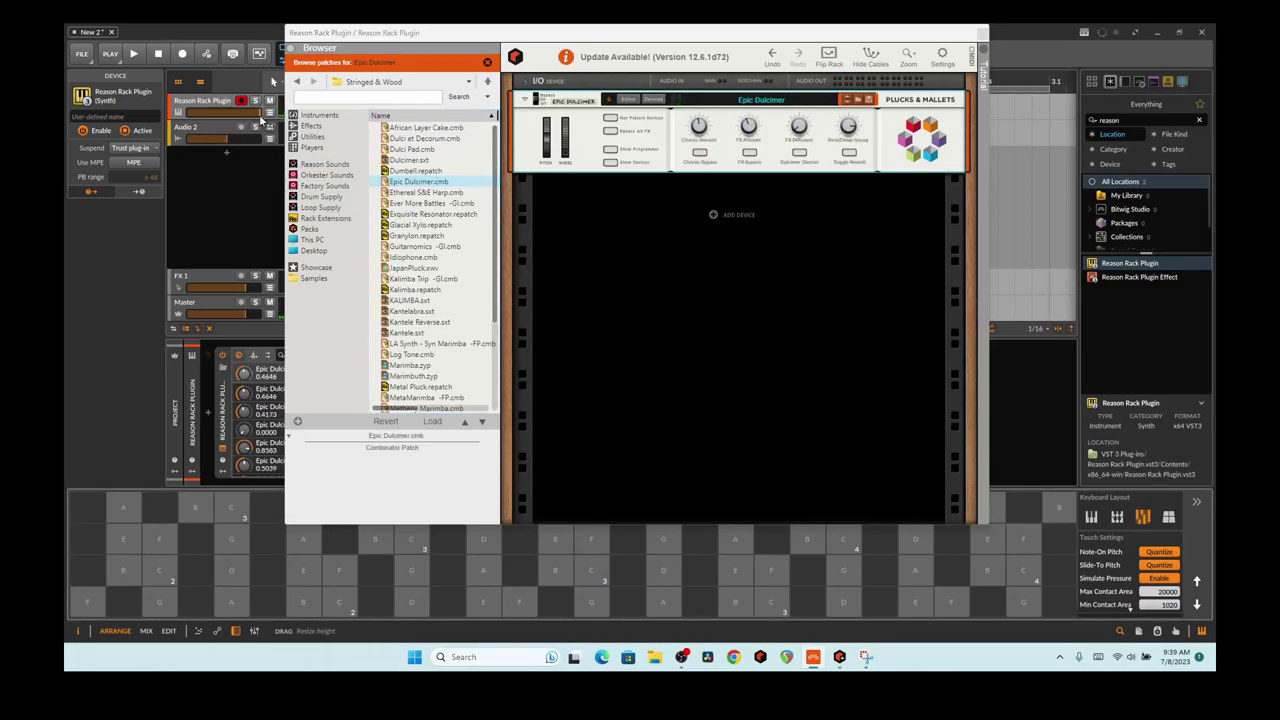
Step: Play a run of notes on the onscreen keyboard to audition the Epic Dulcimer patch
{"action": "left_click", "coordinate": [160, 540]}
{"action": "left_click", "coordinate": [340, 570]}
{"action": "left_click", "coordinate": [520, 601]}
{"action": "left_click", "coordinate": [233, 570]}
{"action": "left_click", "coordinate": [413, 602]}
{"action": "left_click", "coordinate": [125, 507]}
{"action": "left_click", "coordinate": [305, 539]}
{"action": "left_click", "coordinate": [482, 569]}
{"action": "left_click", "coordinate": [663, 598]}
{"action": "left_click", "coordinate": [197, 571]}
{"action": "left_click", "coordinate": [377, 602]}
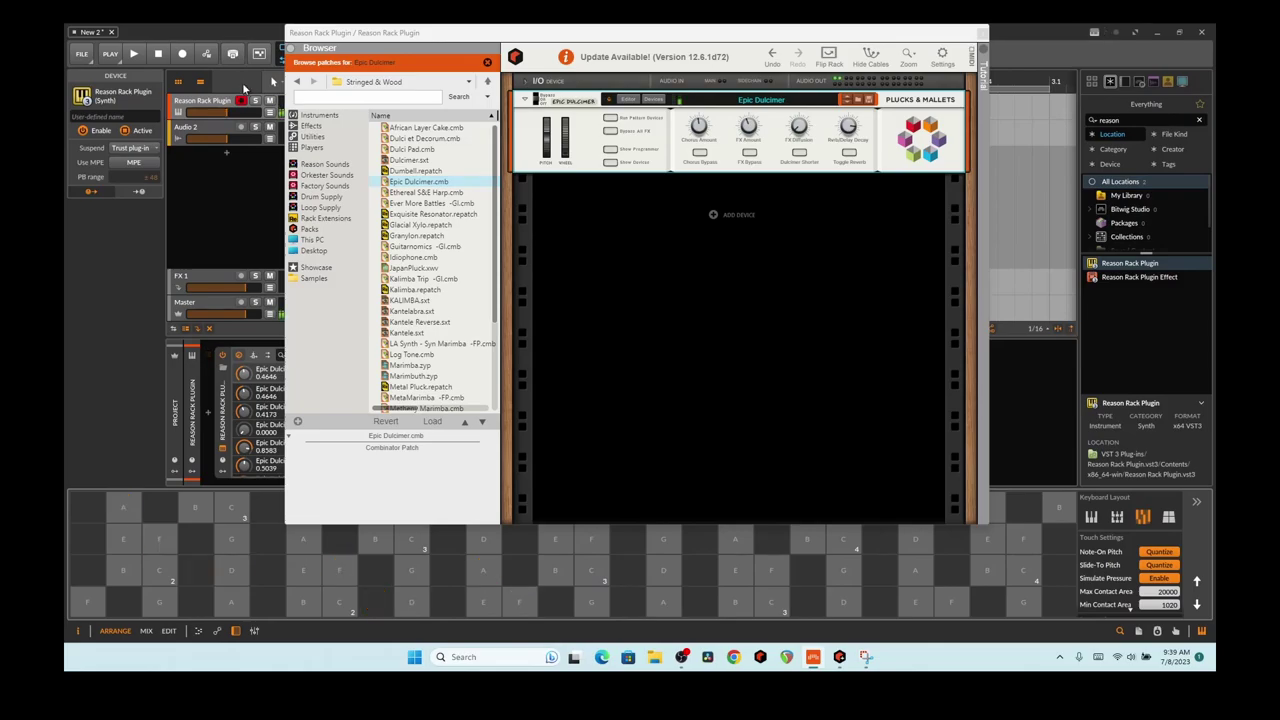
{"action": "left_click", "coordinate": [197, 507]}
{"action": "left_click", "coordinate": [377, 539]}
{"action": "left_click", "coordinate": [554, 569]}
{"action": "left_click", "coordinate": [485, 539]}
{"action": "left_click", "coordinate": [665, 570]}
{"action": "left_click", "coordinate": [160, 540]}
{"action": "left_click", "coordinate": [340, 570]}
{"action": "left_click", "coordinate": [520, 601]}
{"action": "left_click", "coordinate": [413, 539]}
{"action": "left_click", "coordinate": [485, 539]}
{"action": "left_click", "coordinate": [89, 539]}
{"action": "left_click", "coordinate": [269, 571]}
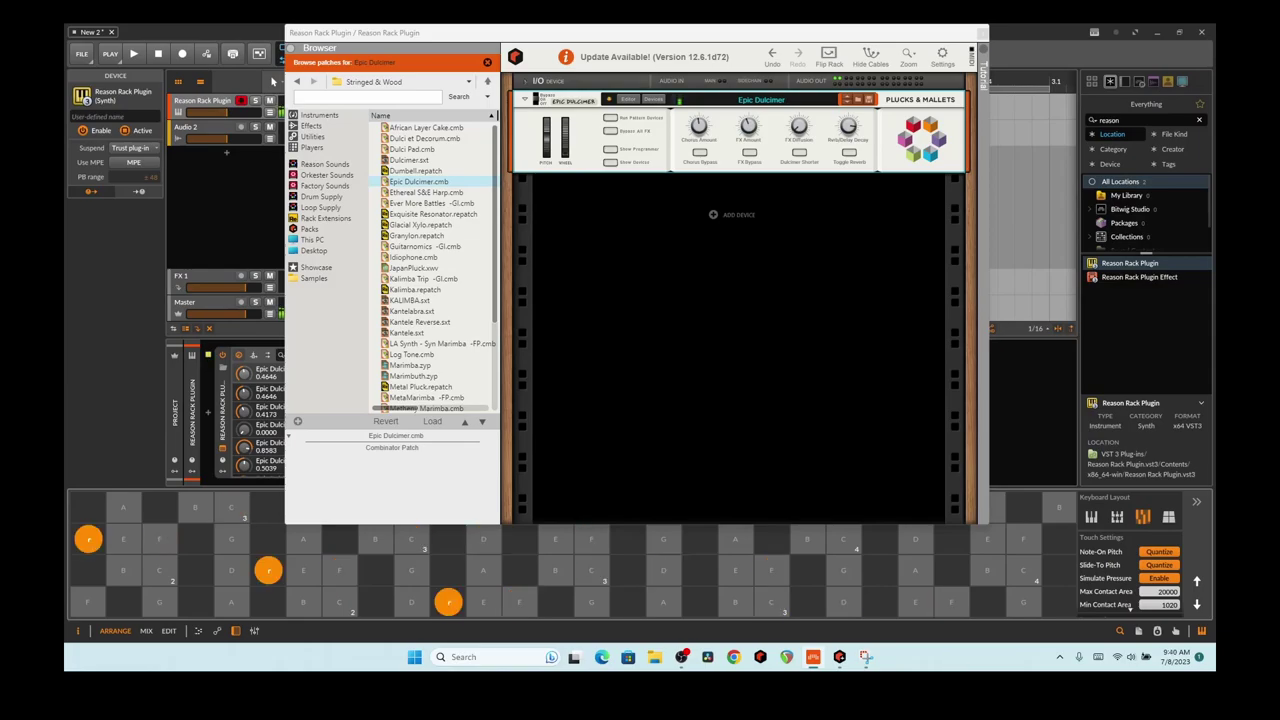
Step: Step forward to the Ethereal S&E Harp patch, show the Combinator's devices, and advance to Ever More Battles -GI
{"action": "left_click", "coordinate": [851, 101]}
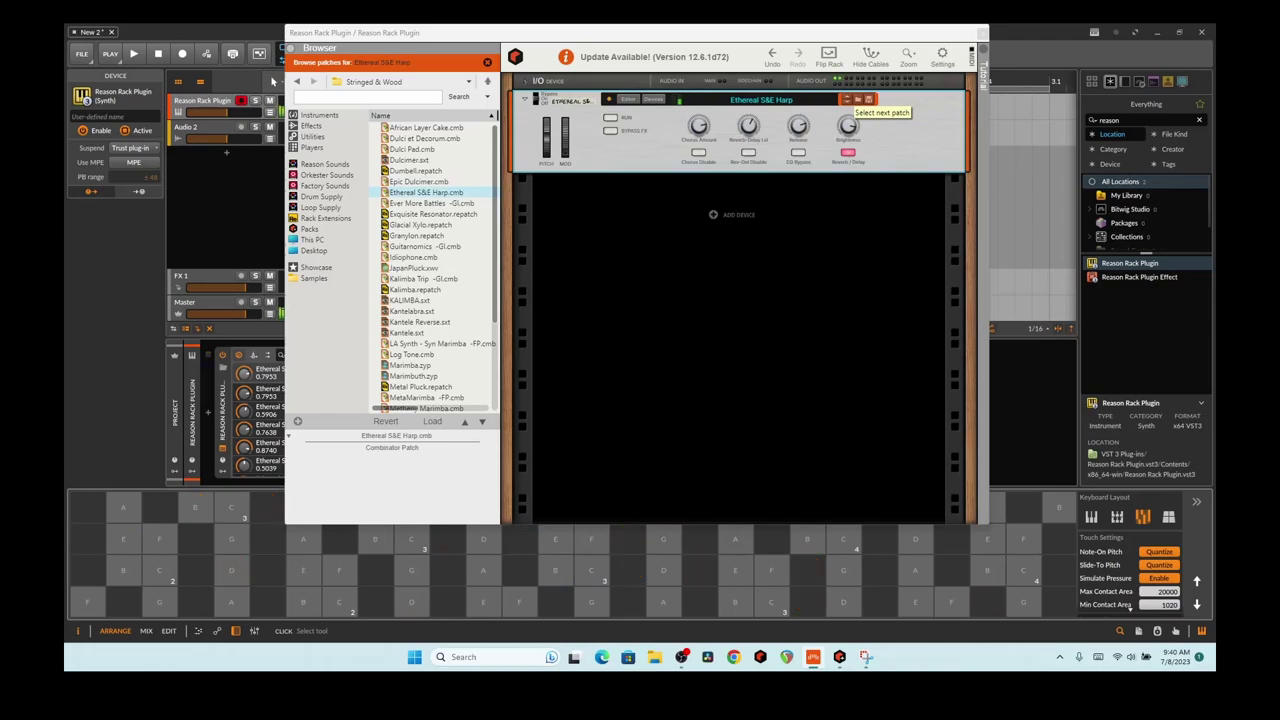
{"action": "left_click", "coordinate": [651, 103]}
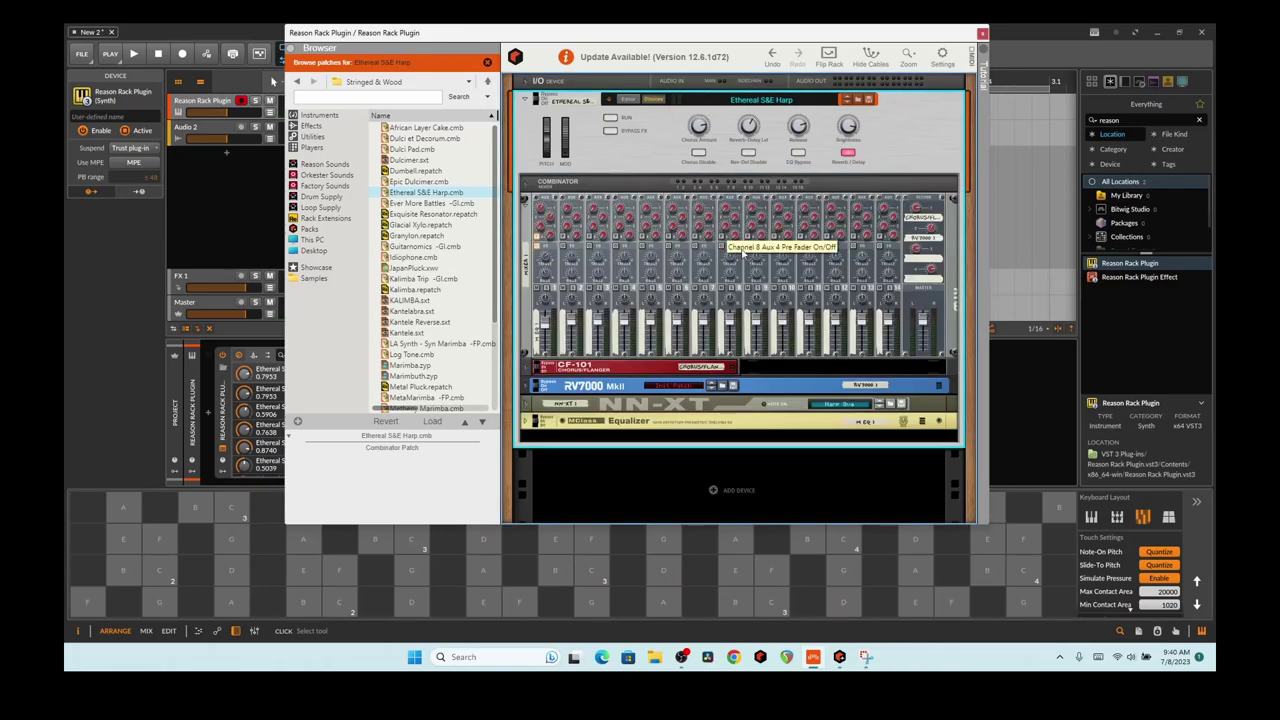
{"action": "scroll", "coordinate": [673, 378], "scroll_direction": "down", "scroll_amount": 1}
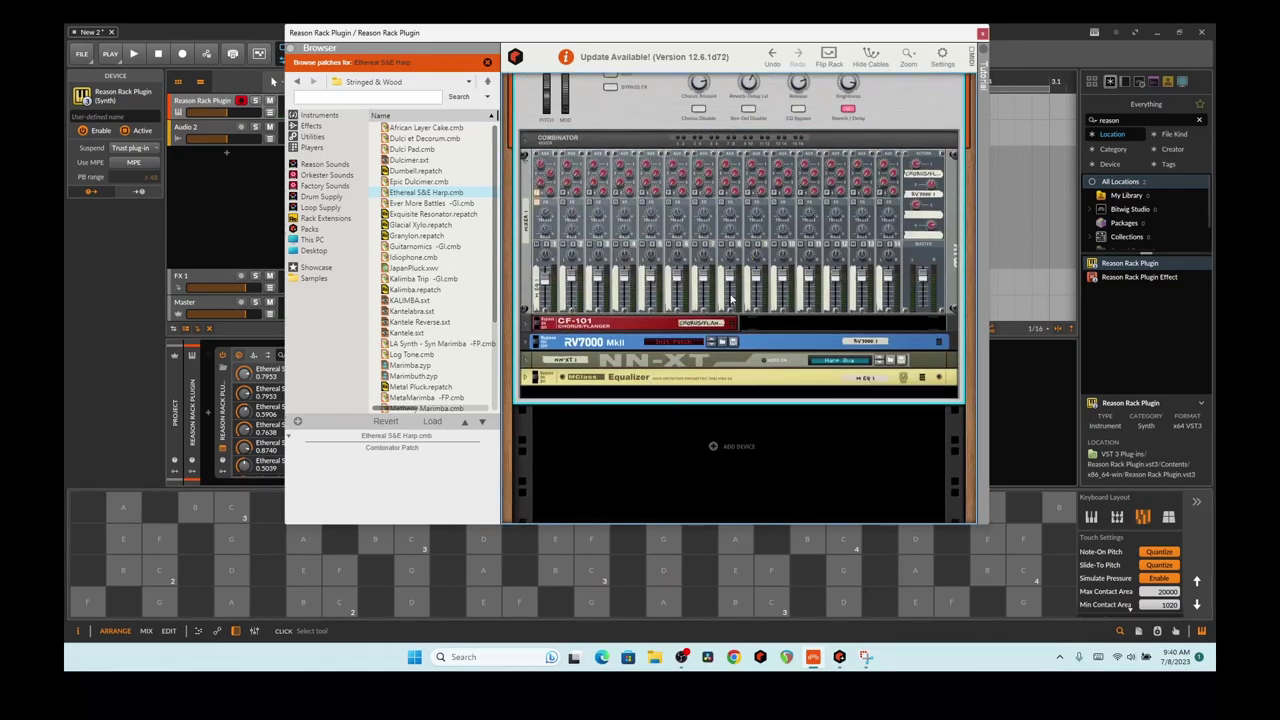
{"action": "scroll", "coordinate": [800, 110], "scroll_direction": "up", "scroll_amount": 1}
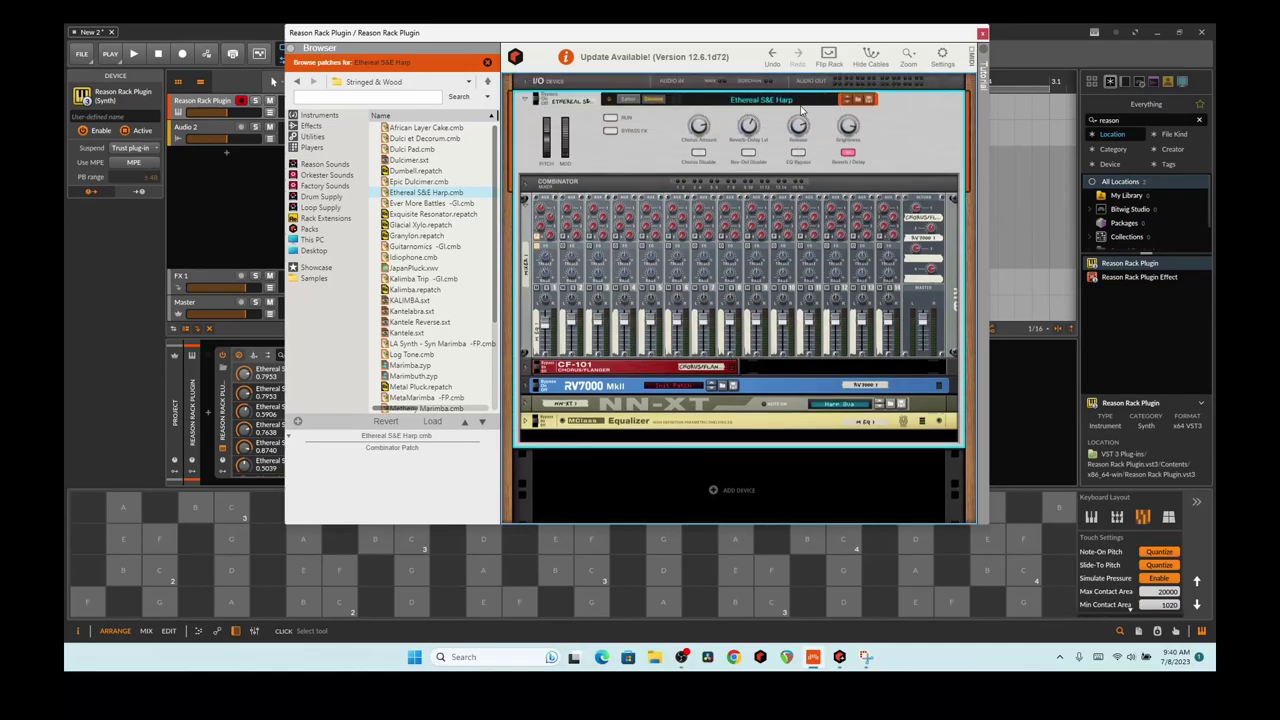
{"action": "left_click", "coordinate": [846, 100]}
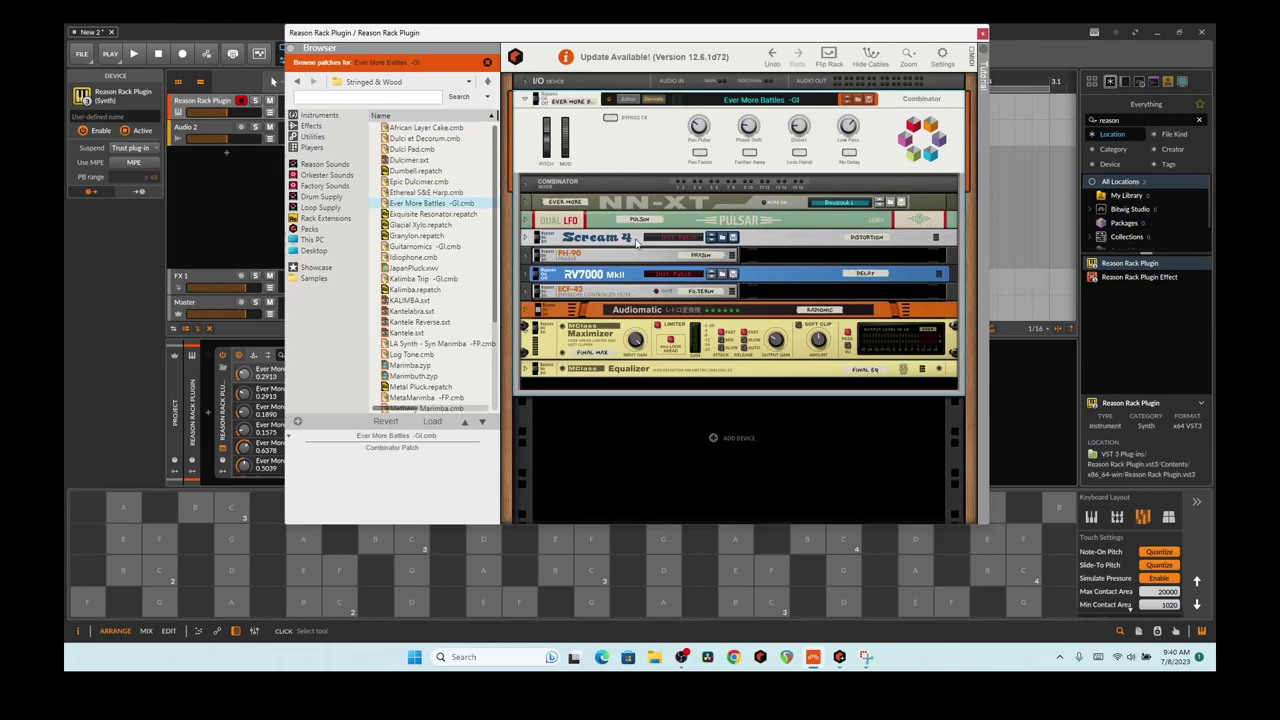
Step: Load the Space Zither.repatch patch from the Stringed & Wood folder
{"action": "scroll", "coordinate": [396, 243], "scroll_direction": "down", "scroll_amount": 4}
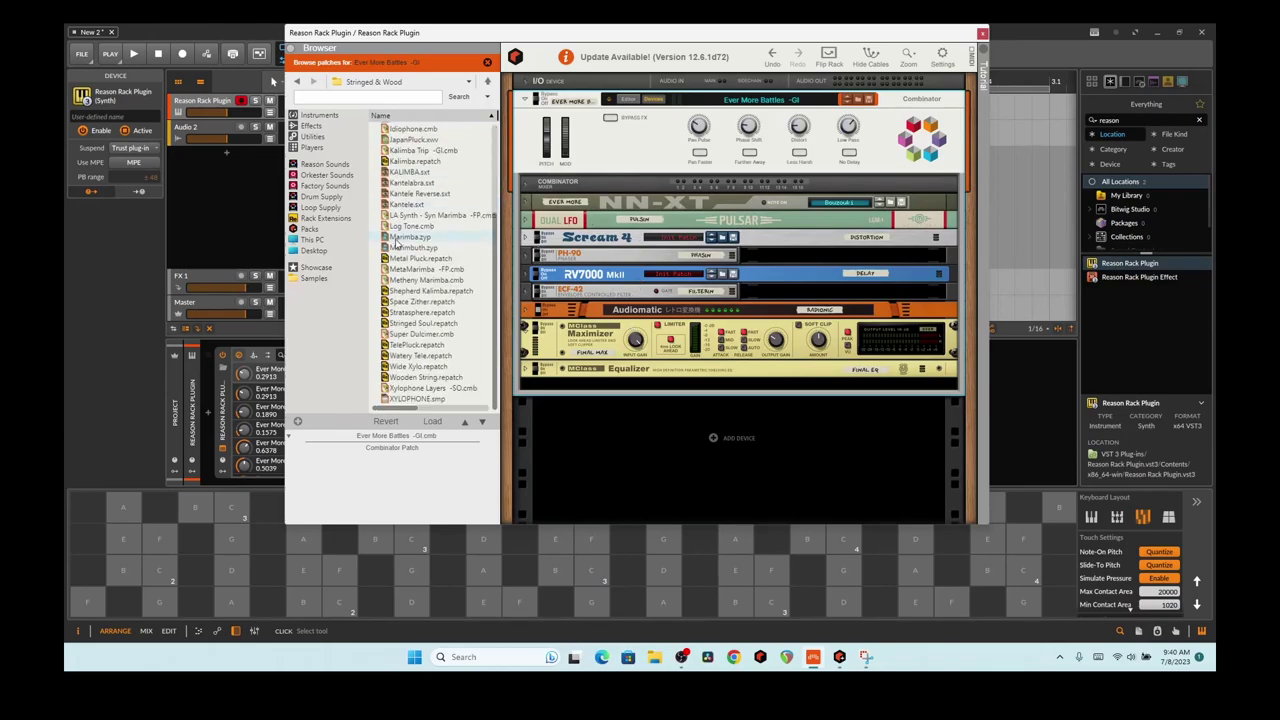
{"action": "left_click", "coordinate": [418, 302]}
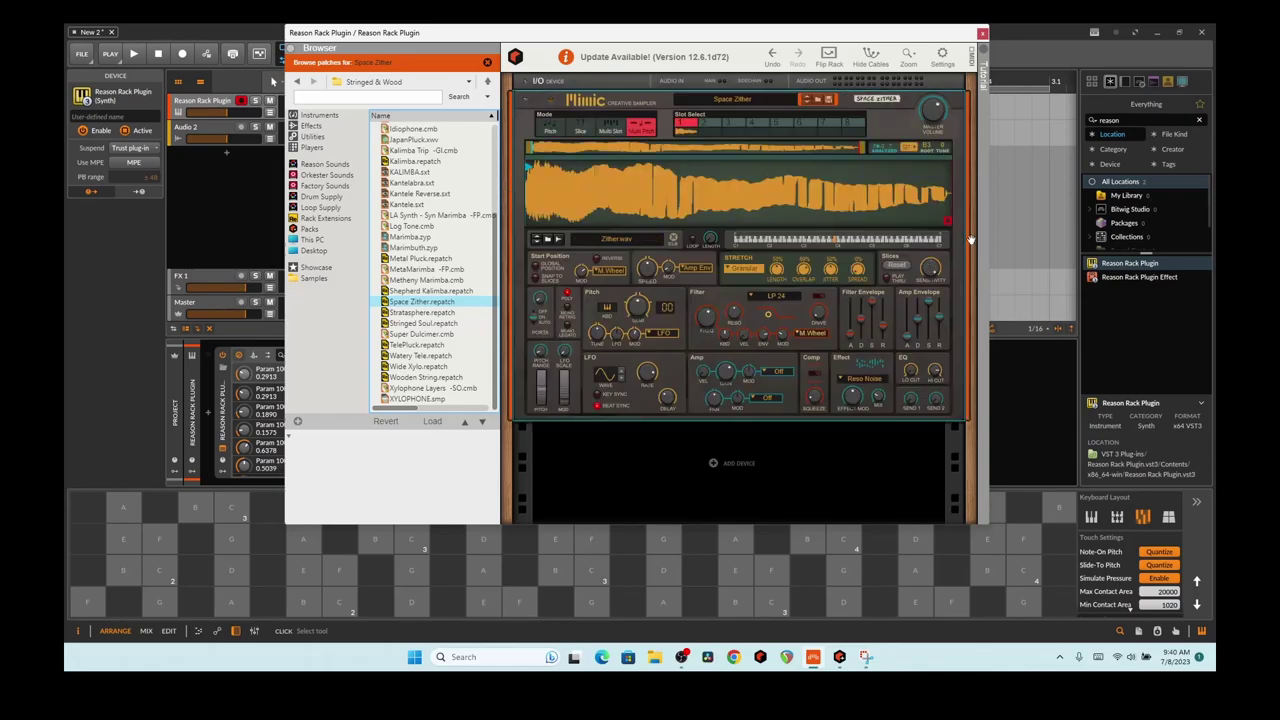
Step: Sound a note with the Space Zither patch, and load Ambient Gate -AS.cmb from the Sequences folder of Reason Sounds
{"action": "left_click", "coordinate": [668, 553]}
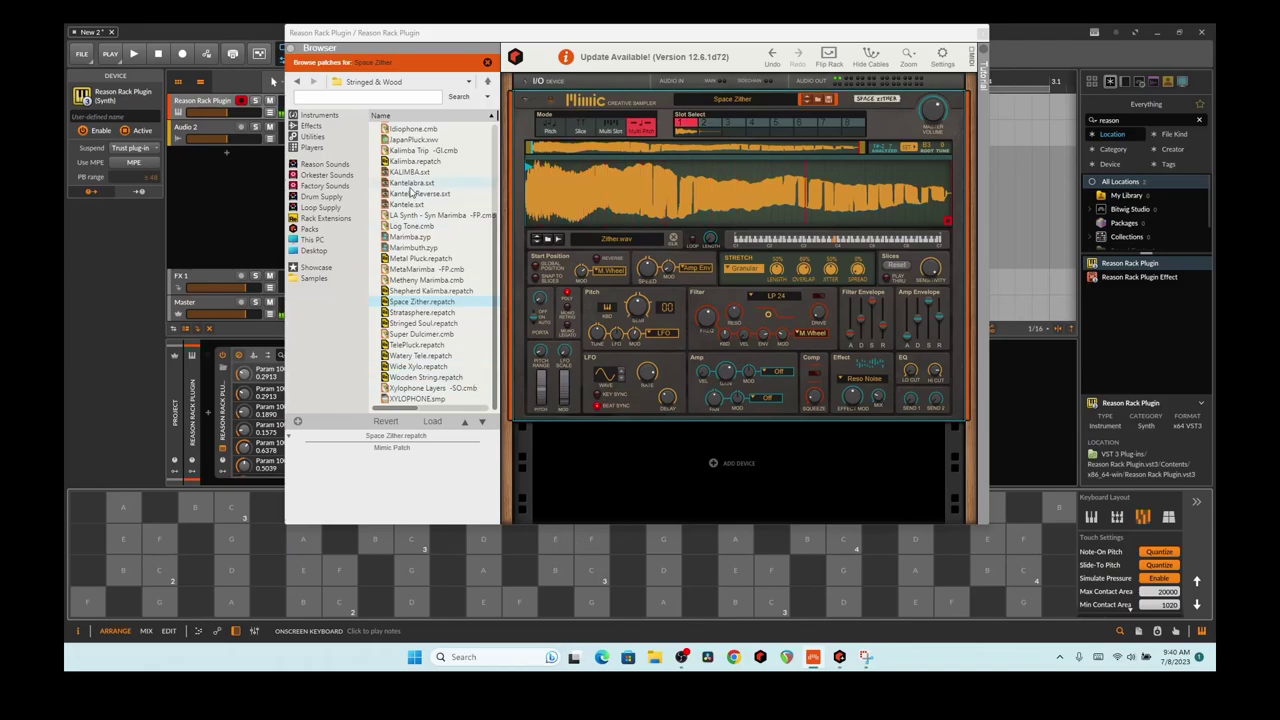
{"action": "scroll", "coordinate": [409, 194], "scroll_direction": "up", "scroll_amount": 4}
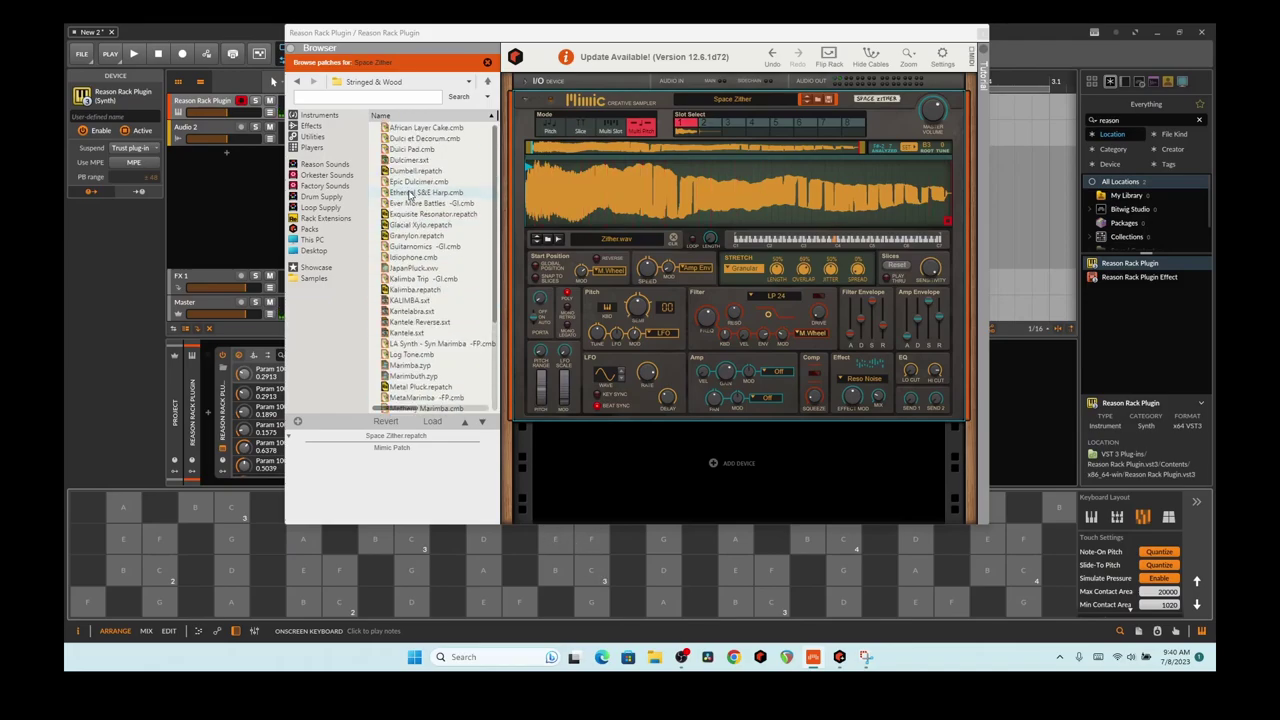
{"action": "left_click", "coordinate": [318, 164]}
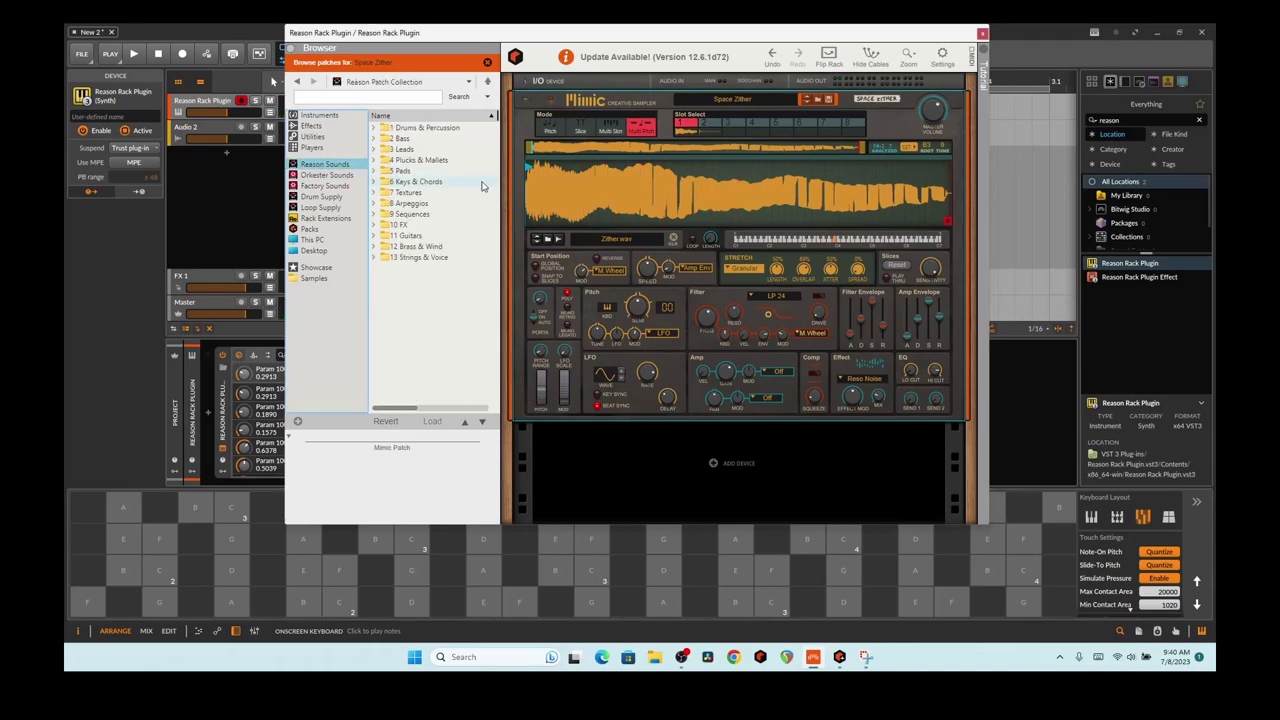
{"action": "left_click", "coordinate": [375, 214]}
{"action": "left_click", "coordinate": [430, 225]}
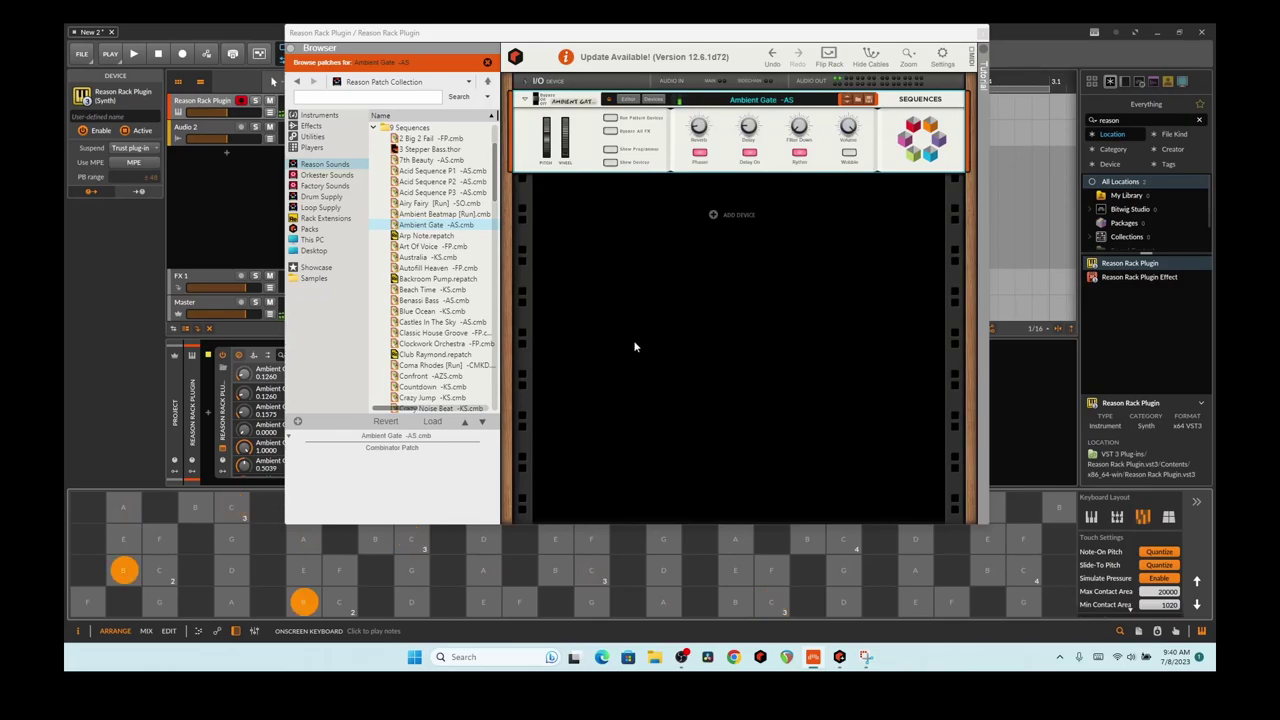
Step: Load Beach Time -KS.cmb followed by Oblique Angle.repatch from the Sequences folder
{"action": "left_click", "coordinate": [453, 291]}
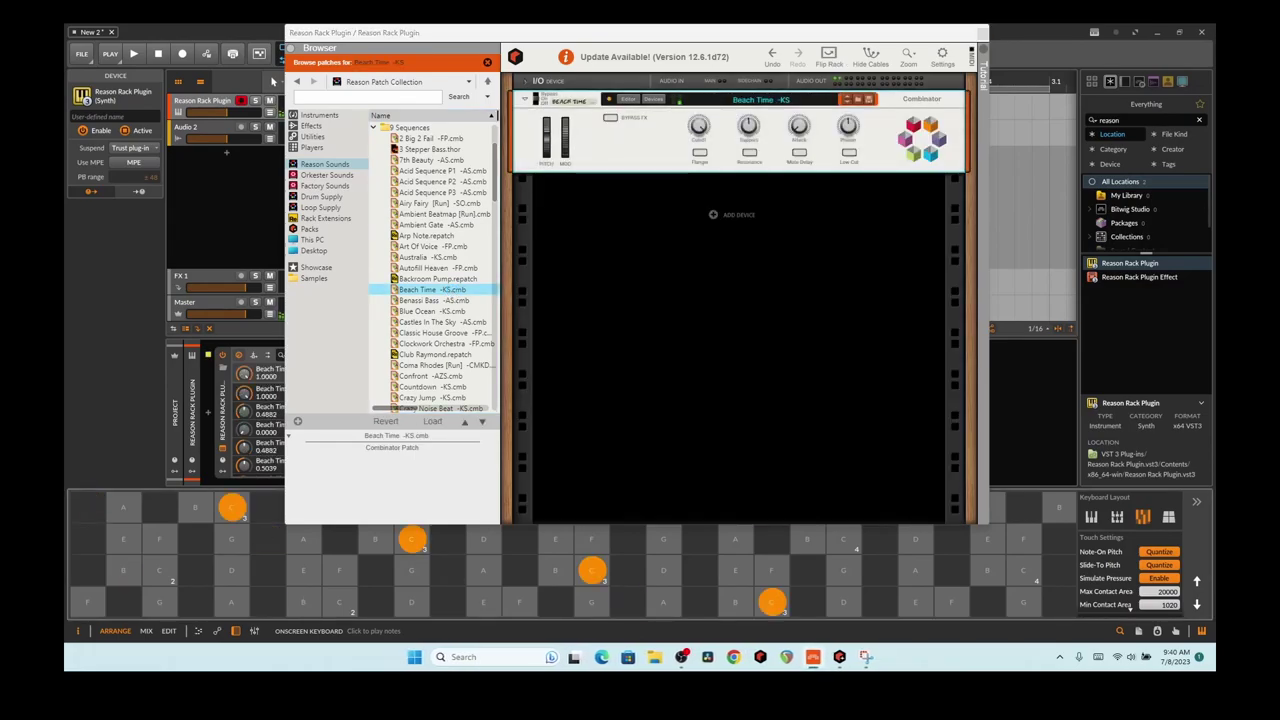
{"action": "scroll", "coordinate": [434, 270], "scroll_direction": "down", "scroll_amount": 20}
{"action": "left_click", "coordinate": [434, 257]}
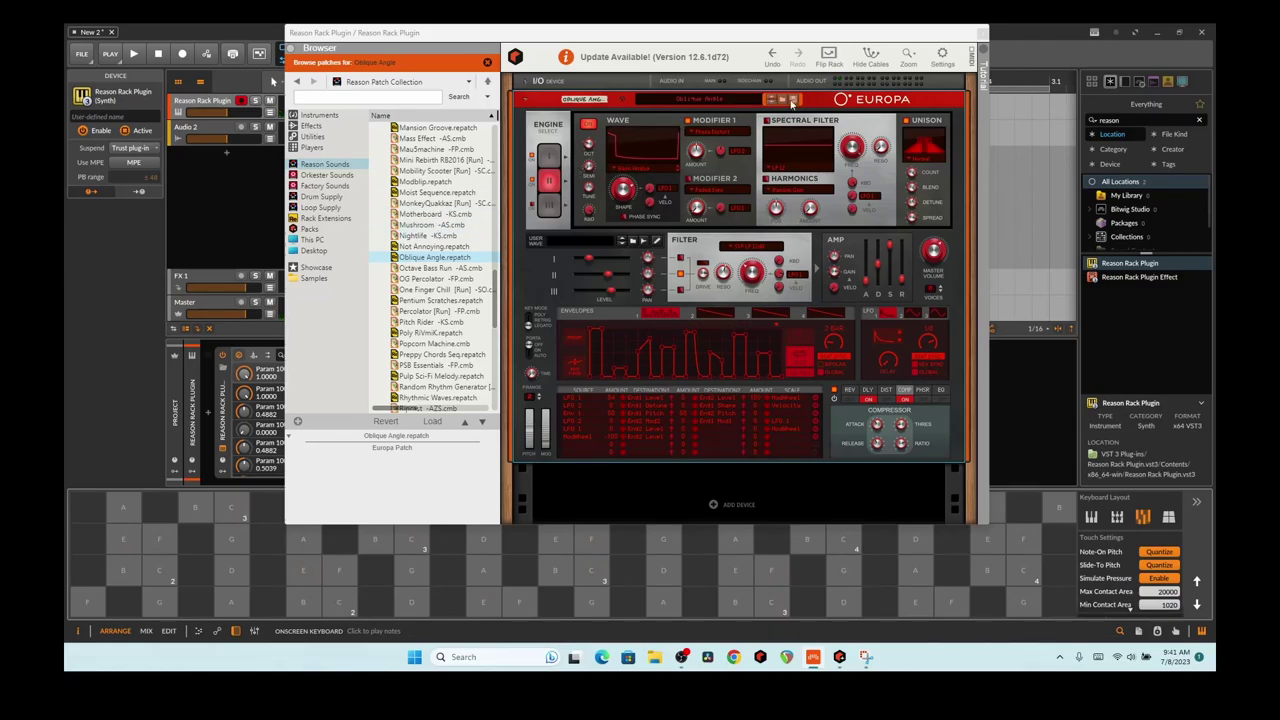
Step: Delete the Europa device and add an Algoritm FM Synthesizer from the instruments to the empty rack
{"action": "left_click", "coordinate": [578, 112]}
{"action": "key", "text": "Delete"}
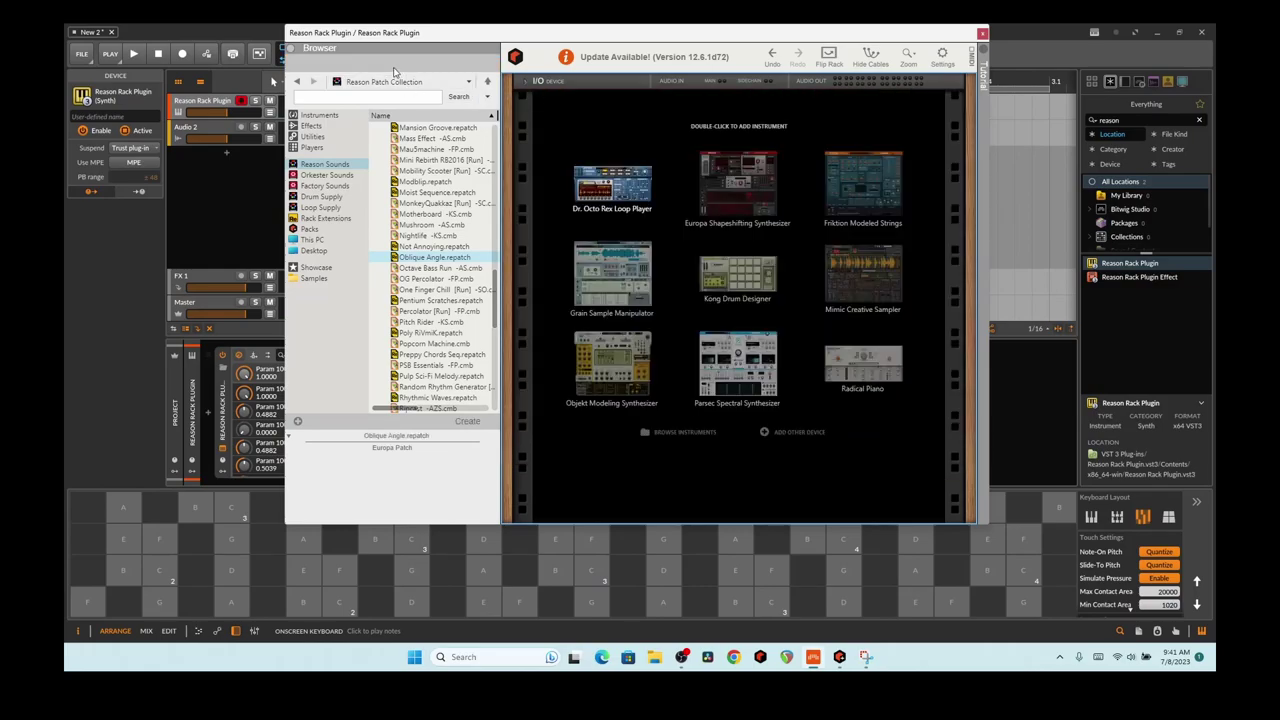
{"action": "left_click", "coordinate": [320, 115]}
{"action": "mouse_move", "coordinate": [433, 160]}
{"action": "left_mouse_down"}
{"action": "mouse_move", "coordinate": [664, 225]}
{"action": "mouse_move", "coordinate": [820, 226]}
{"action": "left_mouse_up"}
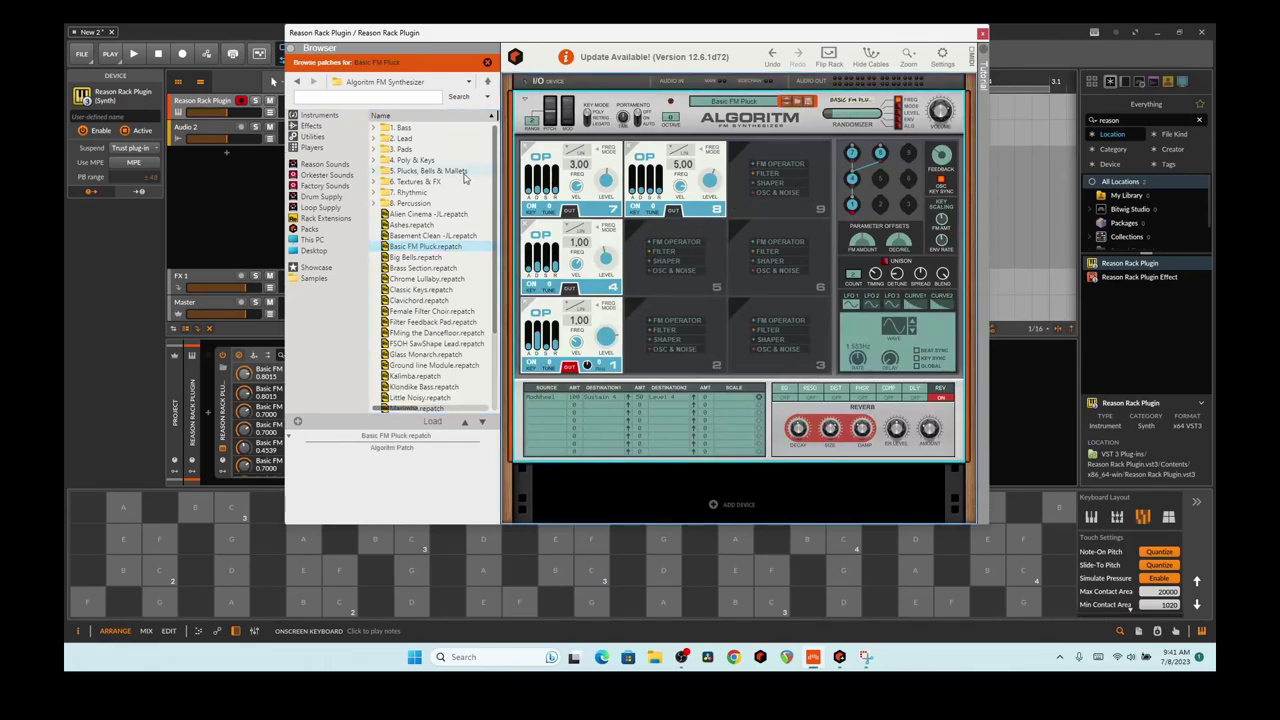
Step: Step the Algoritm forward through the Big Bells, Brass Section and Chrome Lullaby patches
{"action": "scroll", "coordinate": [418, 205], "scroll_direction": "down", "scroll_amount": 3}
{"action": "scroll", "coordinate": [418, 205], "scroll_direction": "up", "scroll_amount": 3}
{"action": "left_click", "coordinate": [788, 103]}
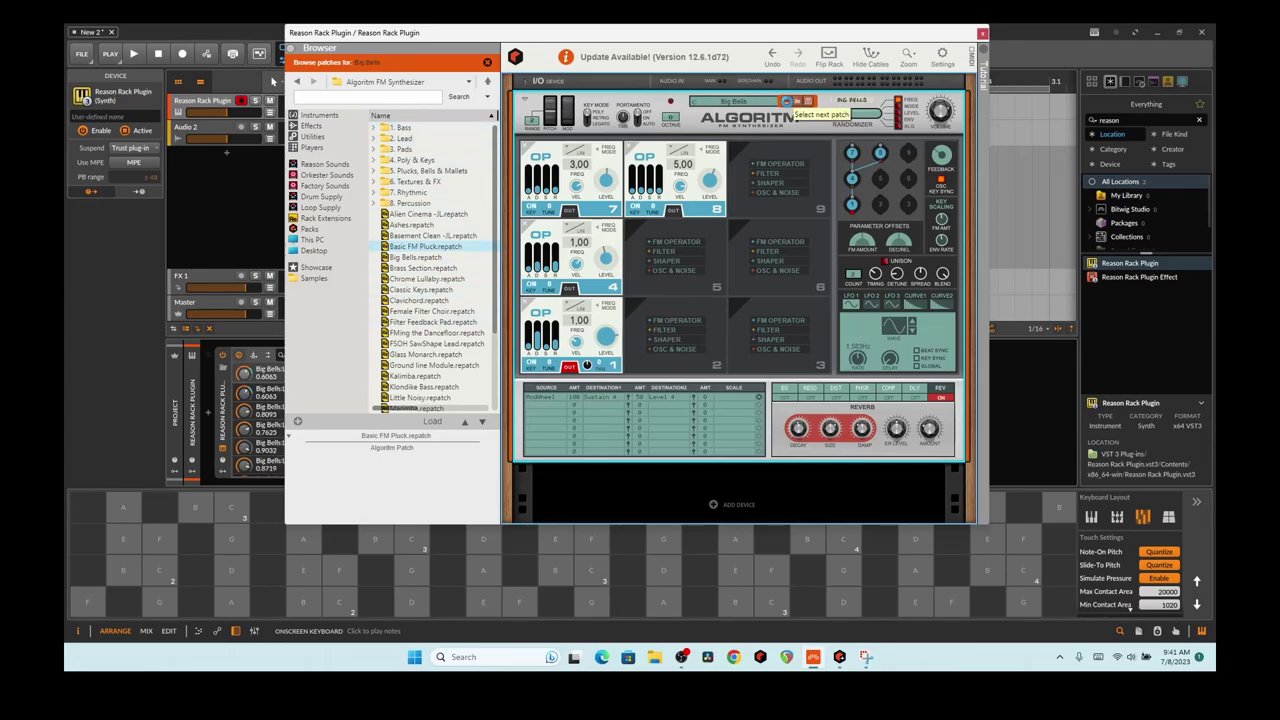
{"action": "left_click", "coordinate": [788, 103]}
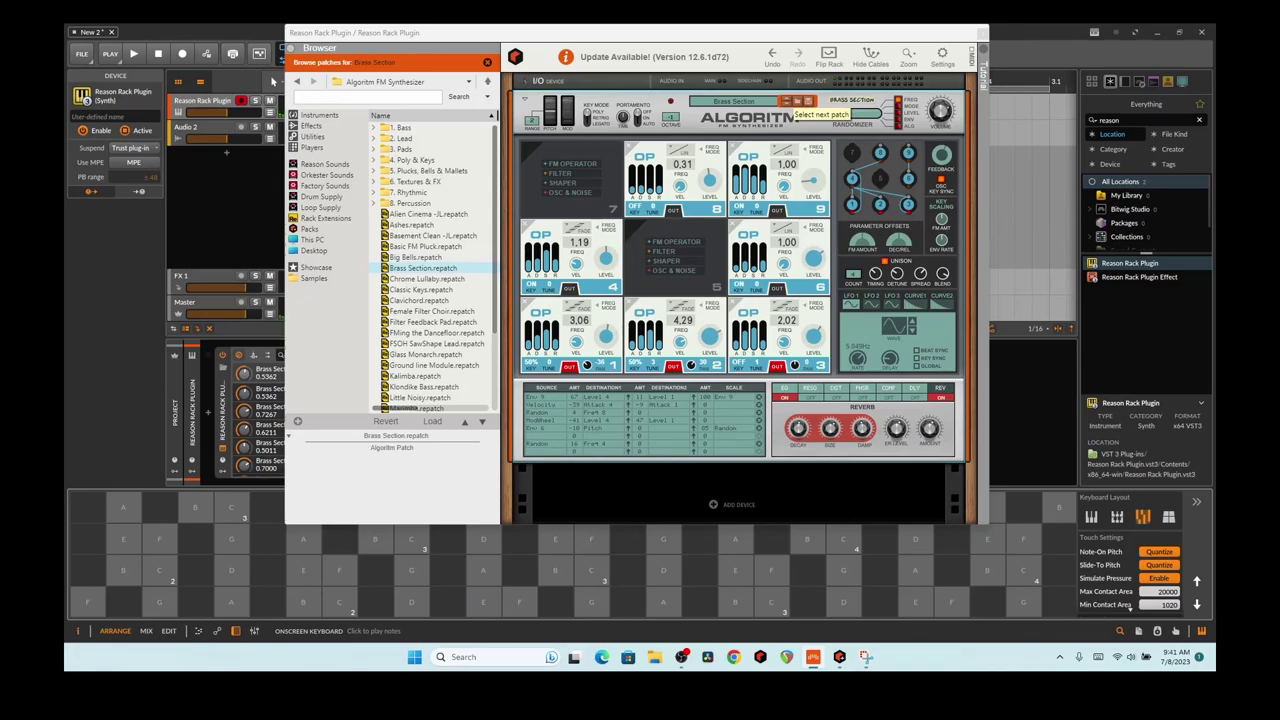
{"action": "left_click", "coordinate": [788, 103]}
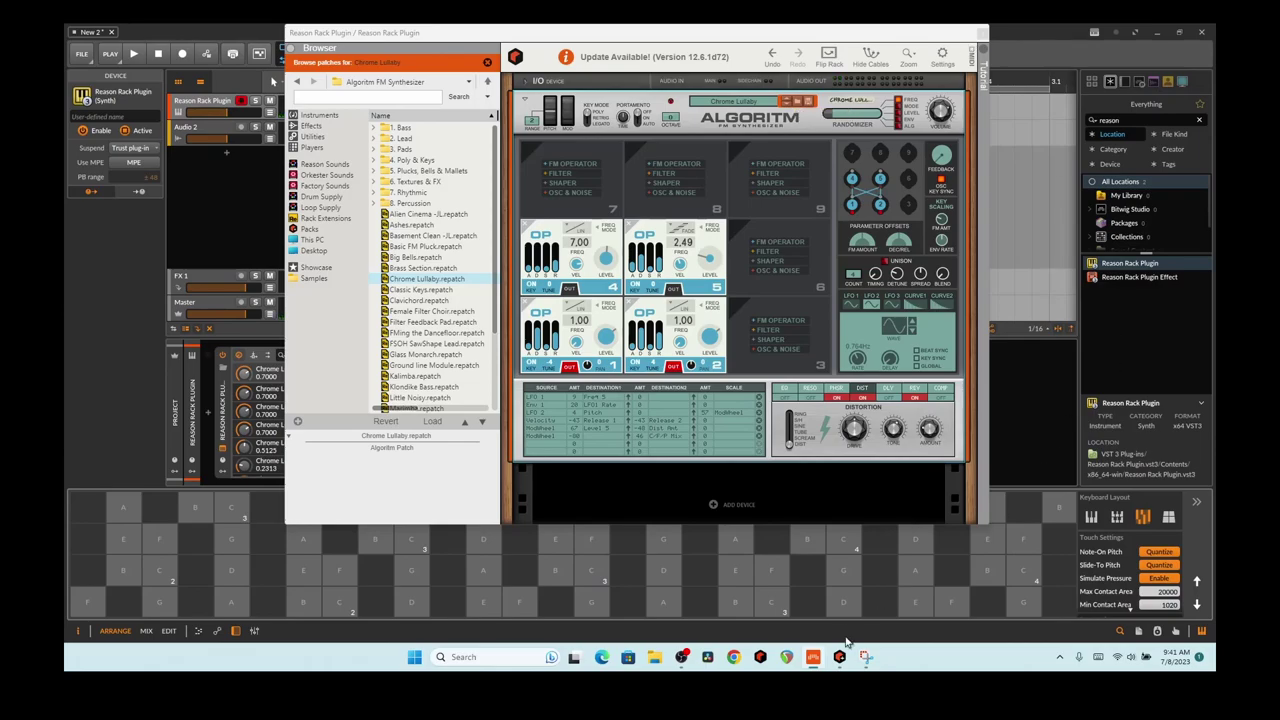
Step: Switch to Reason+ Companion and look through the new, favorite and popular sound packs
{"action": "mouse_move", "coordinate": [842, 657]}
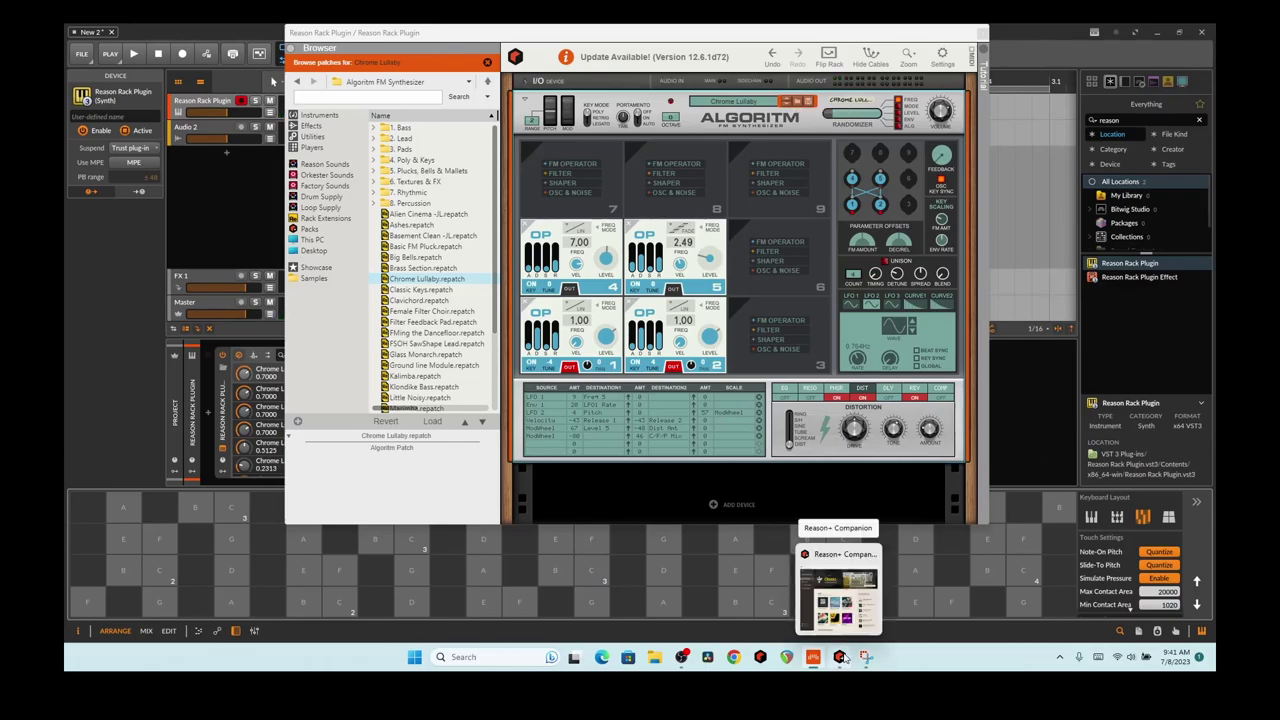
{"action": "left_click", "coordinate": [840, 657]}
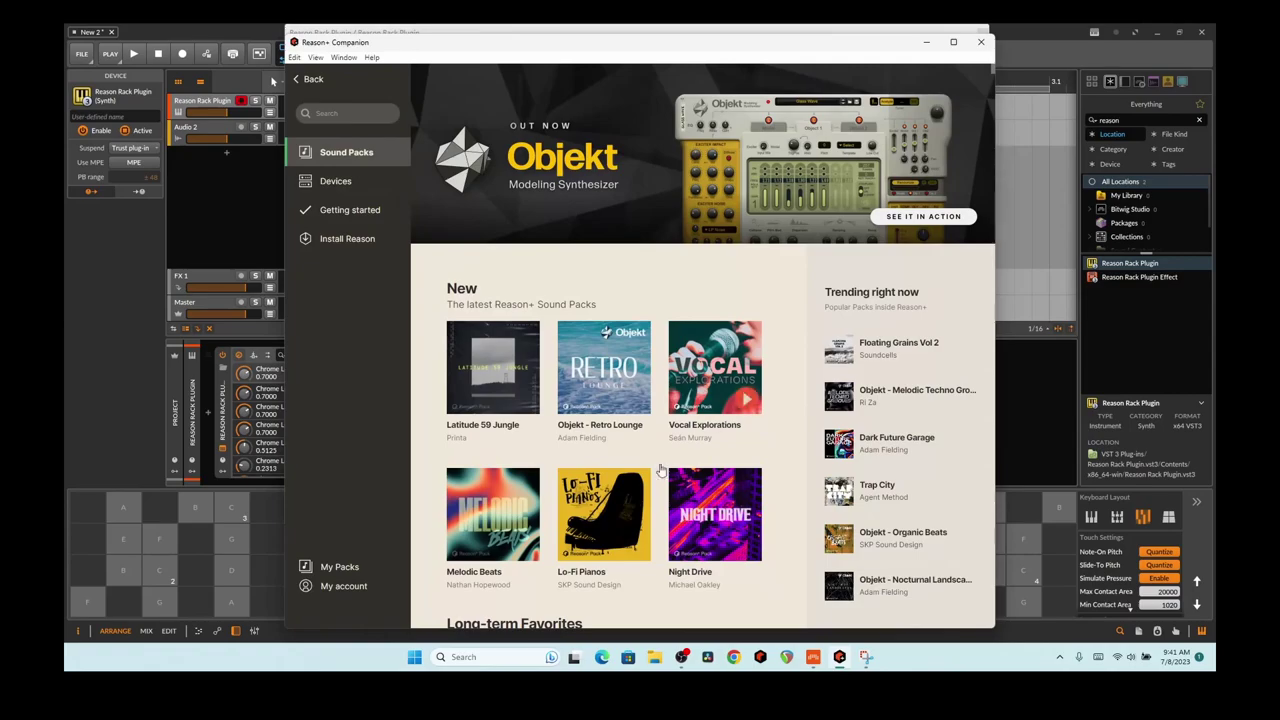
{"action": "scroll", "coordinate": [662, 397], "scroll_direction": "down", "scroll_amount": 8}
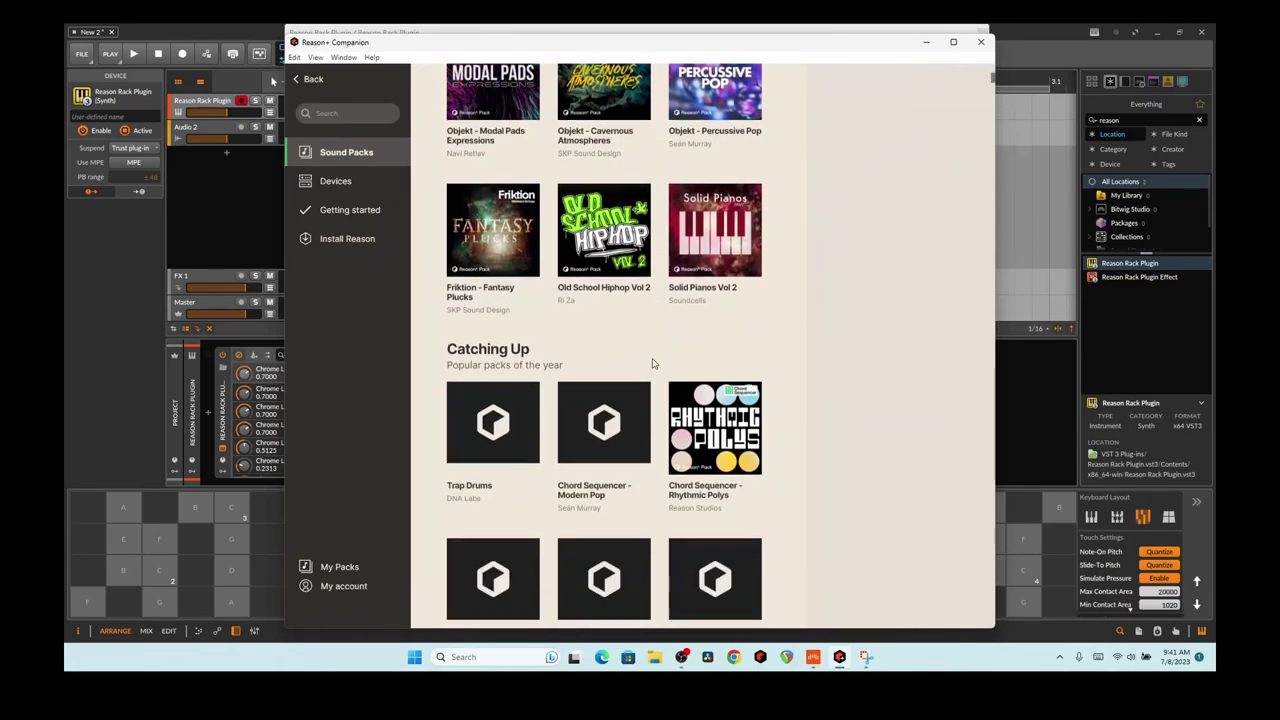
{"action": "scroll", "coordinate": [655, 365], "scroll_direction": "up", "scroll_amount": 10}
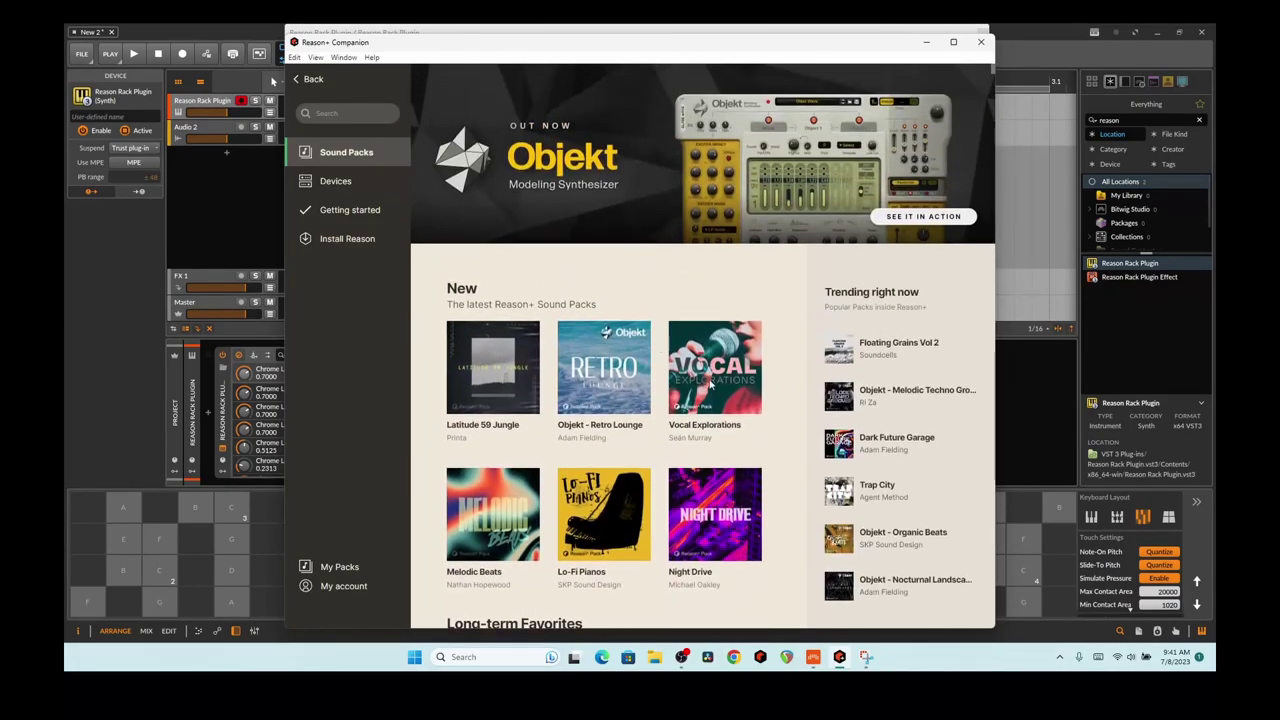
{"action": "scroll", "coordinate": [680, 316], "scroll_direction": "down", "scroll_amount": 3}
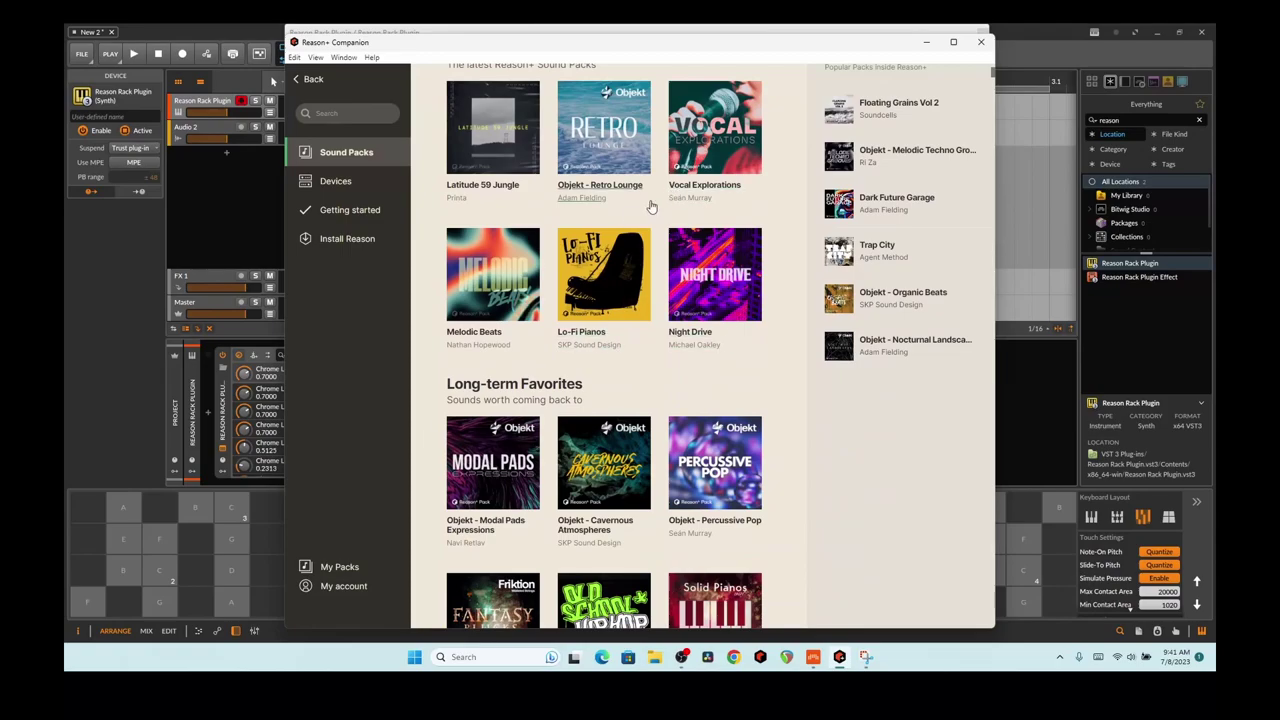
Step: Open the Night Drive sound pack and review the list of patches included in it
{"action": "left_click", "coordinate": [637, 279]}
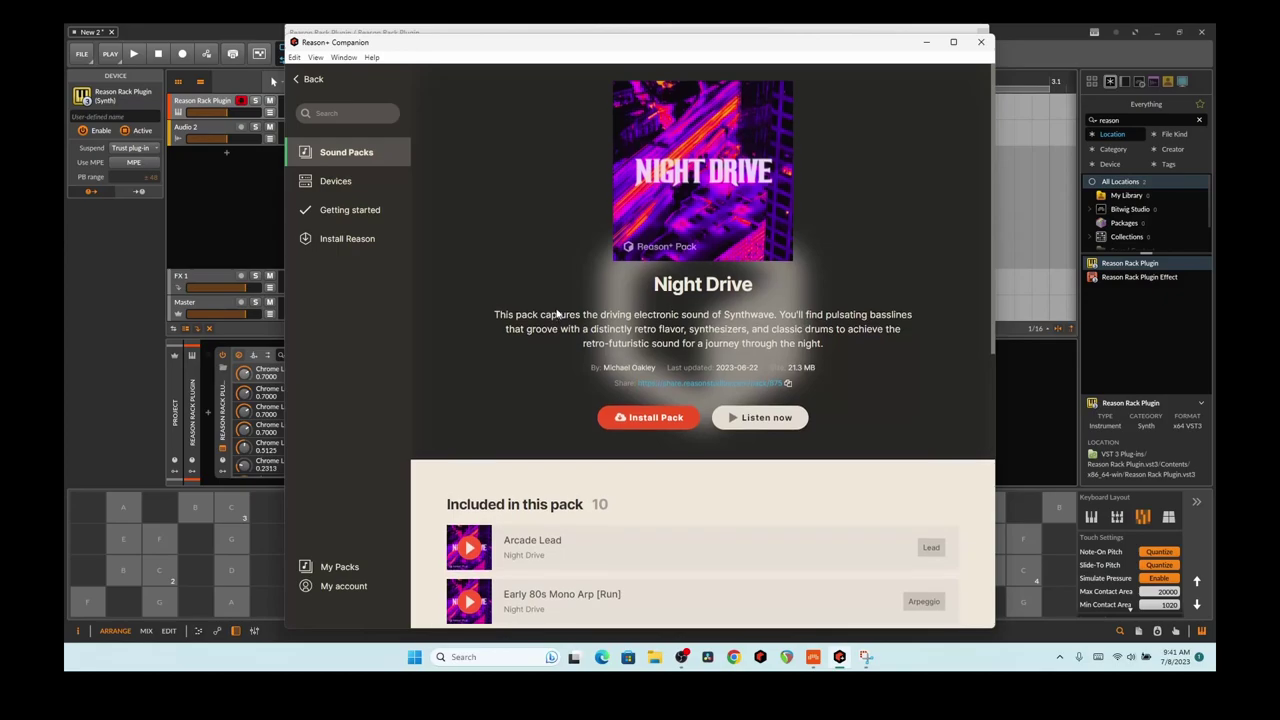
{"action": "scroll", "coordinate": [557, 313], "scroll_direction": "down", "scroll_amount": 3}
{"action": "scroll", "coordinate": [560, 312], "scroll_direction": "down", "scroll_amount": 3}
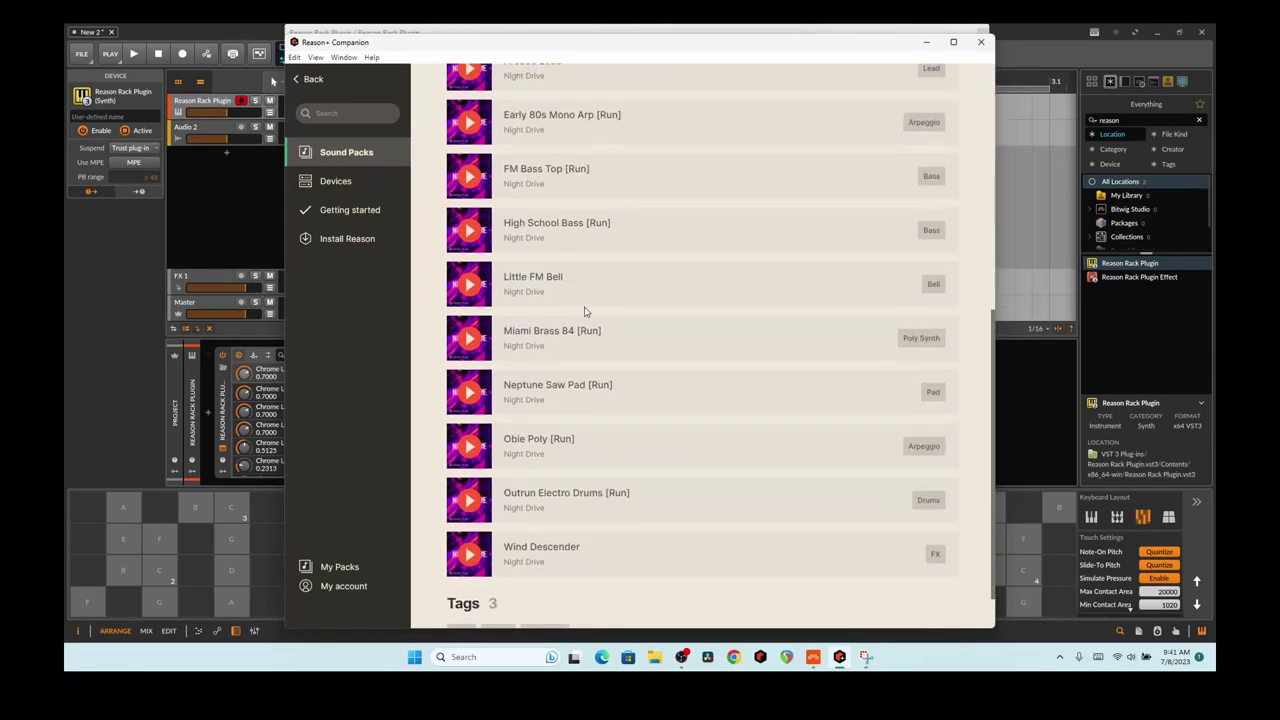
{"action": "scroll", "coordinate": [587, 315], "scroll_direction": "down", "scroll_amount": 2}
{"action": "scroll", "coordinate": [590, 320], "scroll_direction": "up", "scroll_amount": 8}
{"action": "scroll", "coordinate": [585, 368], "scroll_direction": "down", "scroll_amount": 2}
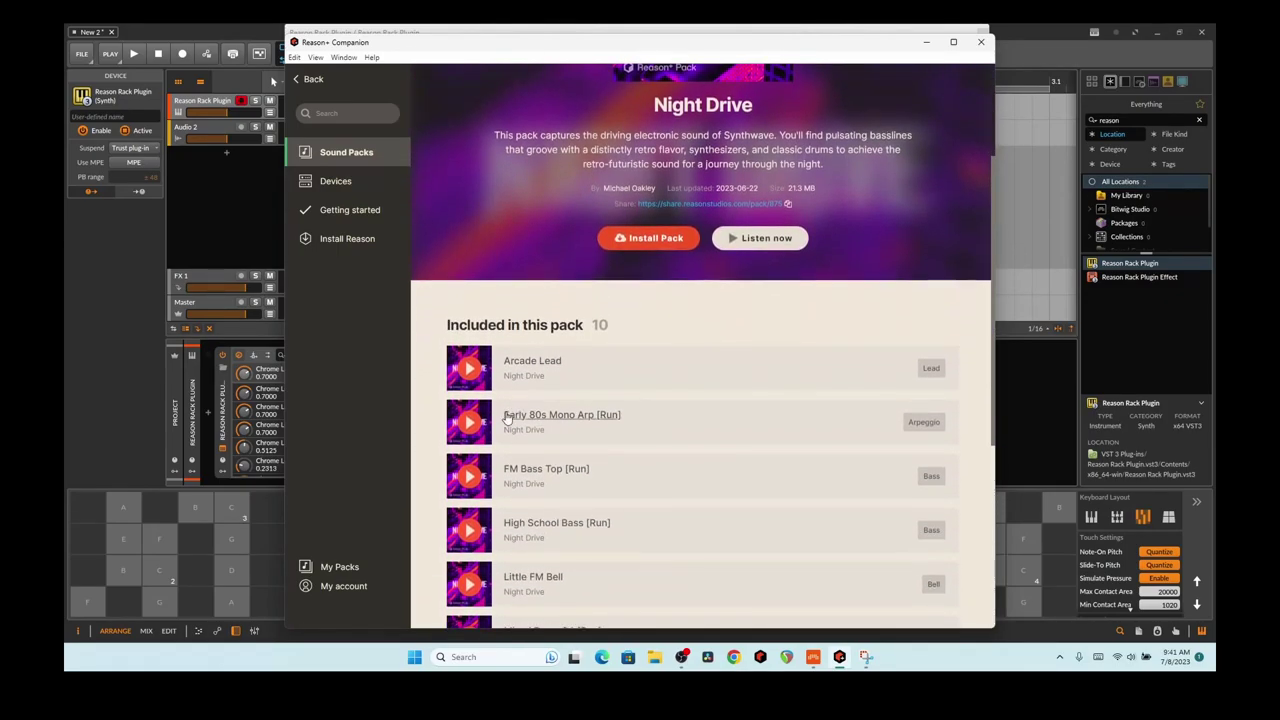
Step: Preview the Arcade Lead, Early 80s Mono Arp [Run], FM Bass Top [Run] and High School Bass [Run] patches, stopping each one
{"action": "left_click", "coordinate": [480, 368]}
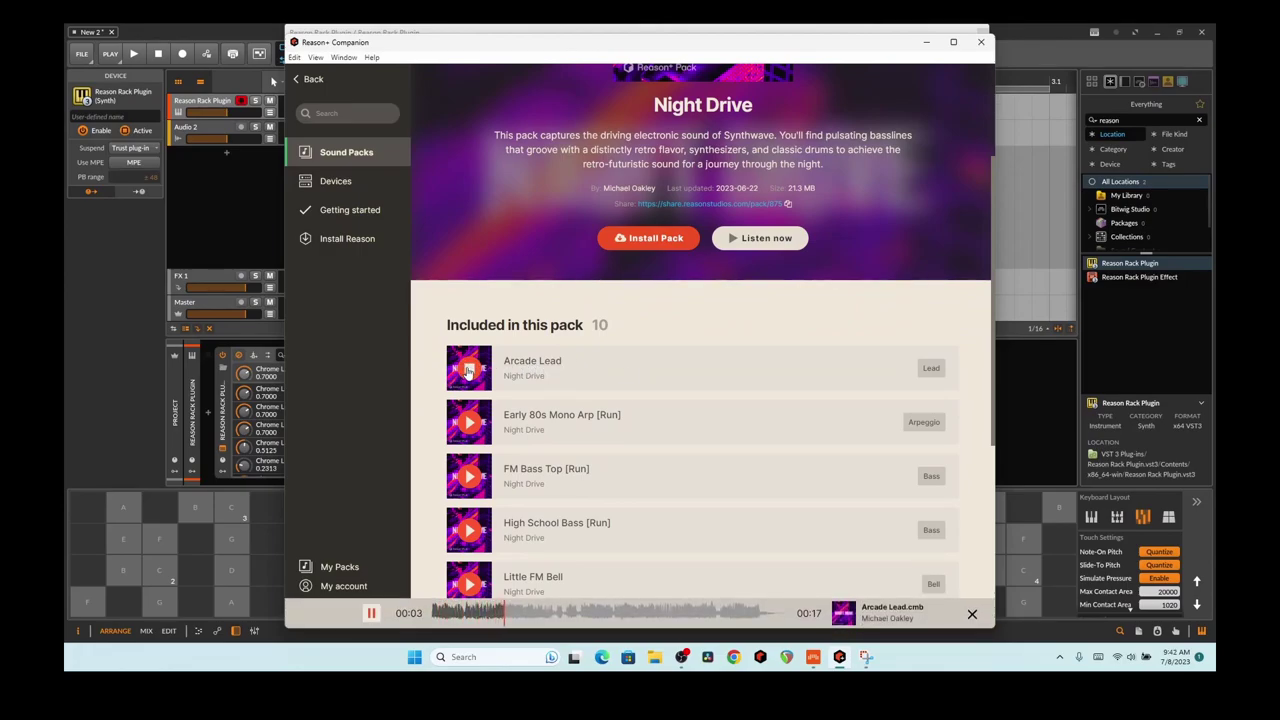
{"action": "left_click", "coordinate": [468, 370]}
{"action": "left_click", "coordinate": [470, 420]}
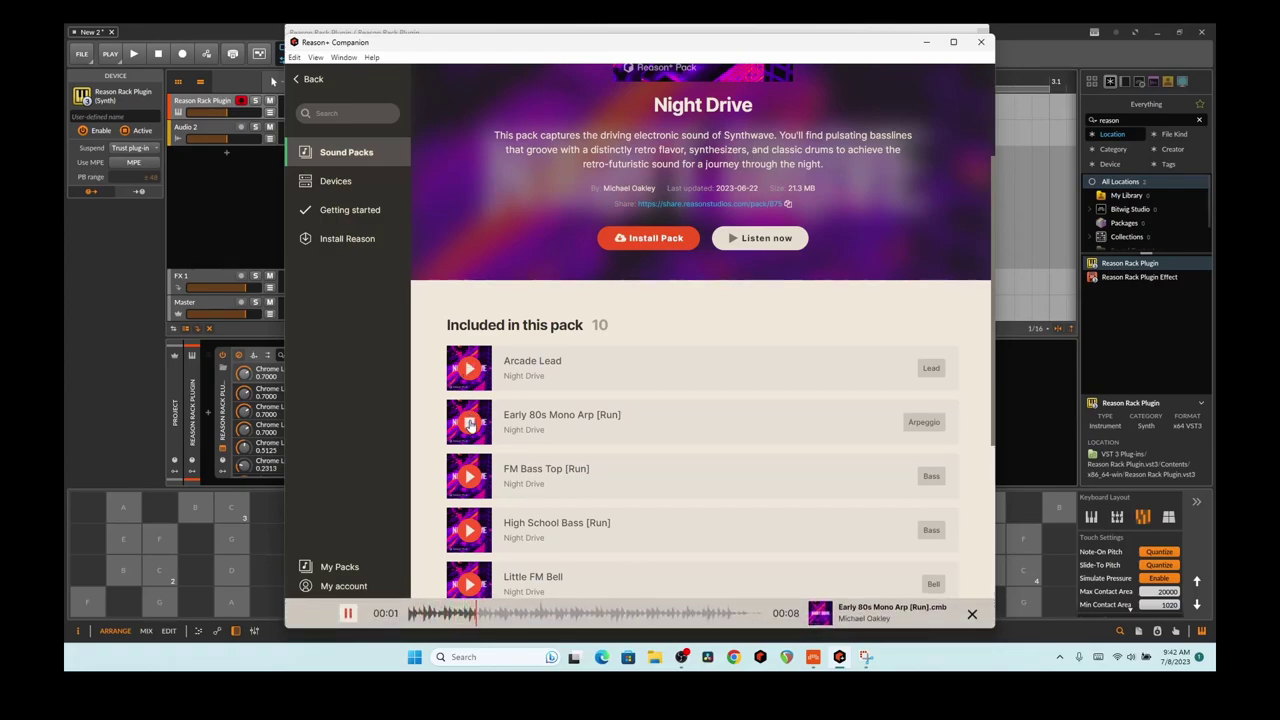
{"action": "left_click", "coordinate": [470, 424]}
{"action": "left_click", "coordinate": [475, 478]}
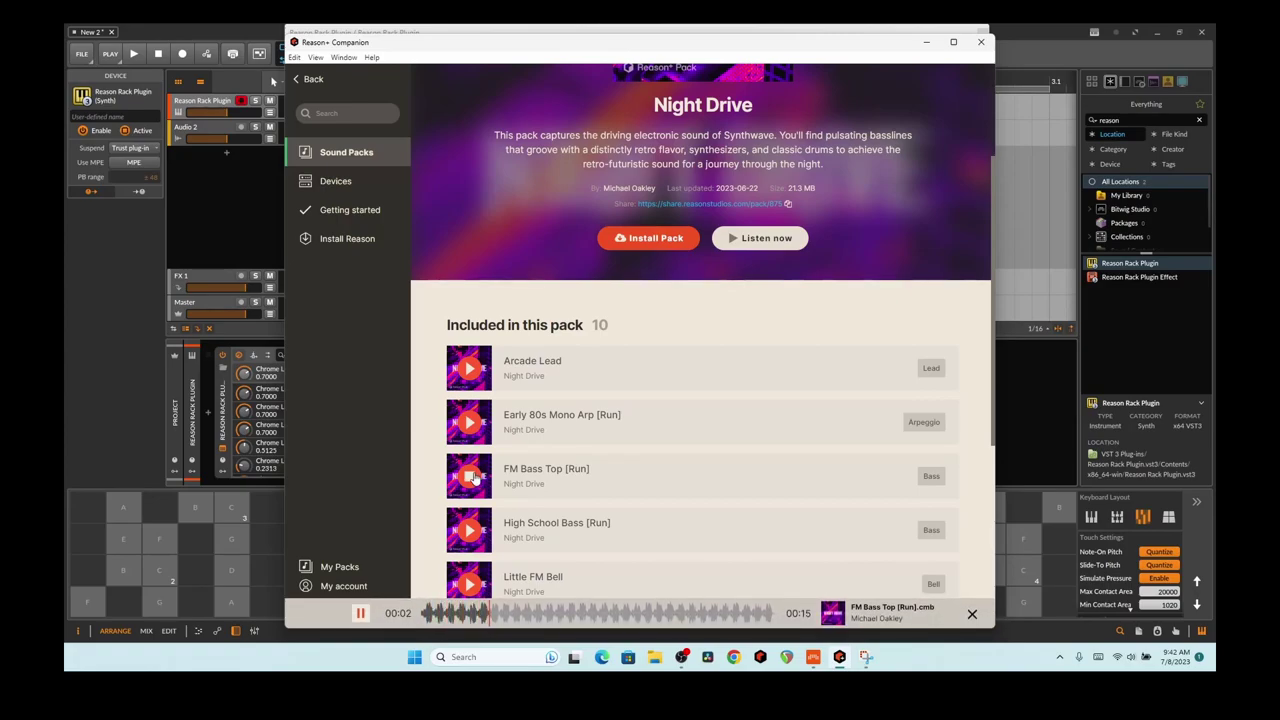
{"action": "left_click", "coordinate": [475, 478]}
{"action": "left_click", "coordinate": [475, 530]}
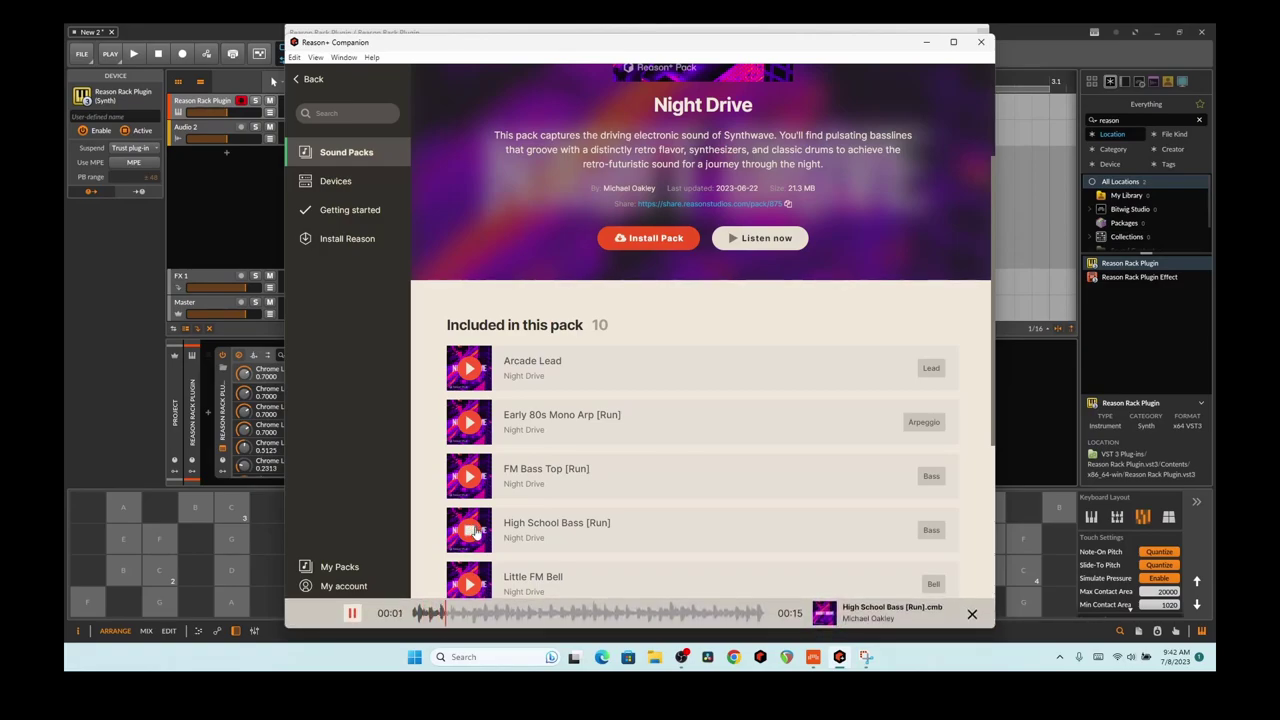
{"action": "left_click", "coordinate": [475, 530]}
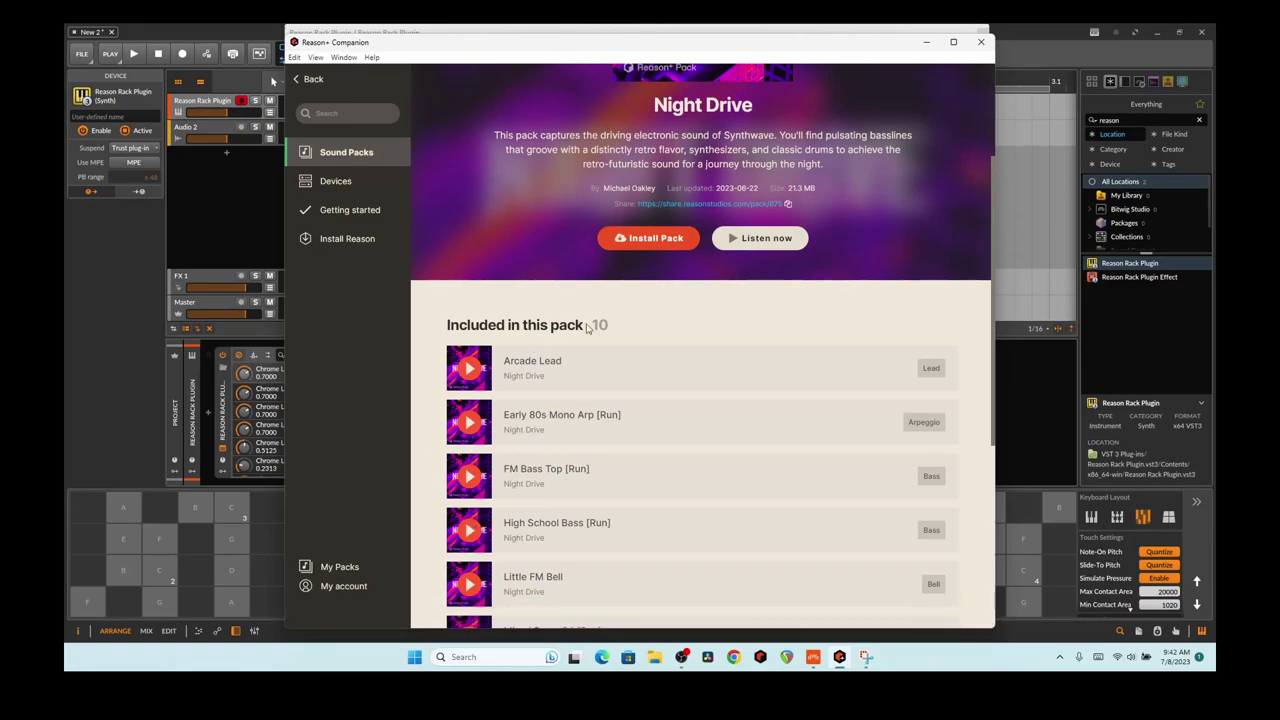
Step: Return to the Reason Rack Plugin and load Glass Mists.cmb from the Objekt - Nocturnal Landscapes pack
{"action": "left_click", "coordinate": [926, 42]}
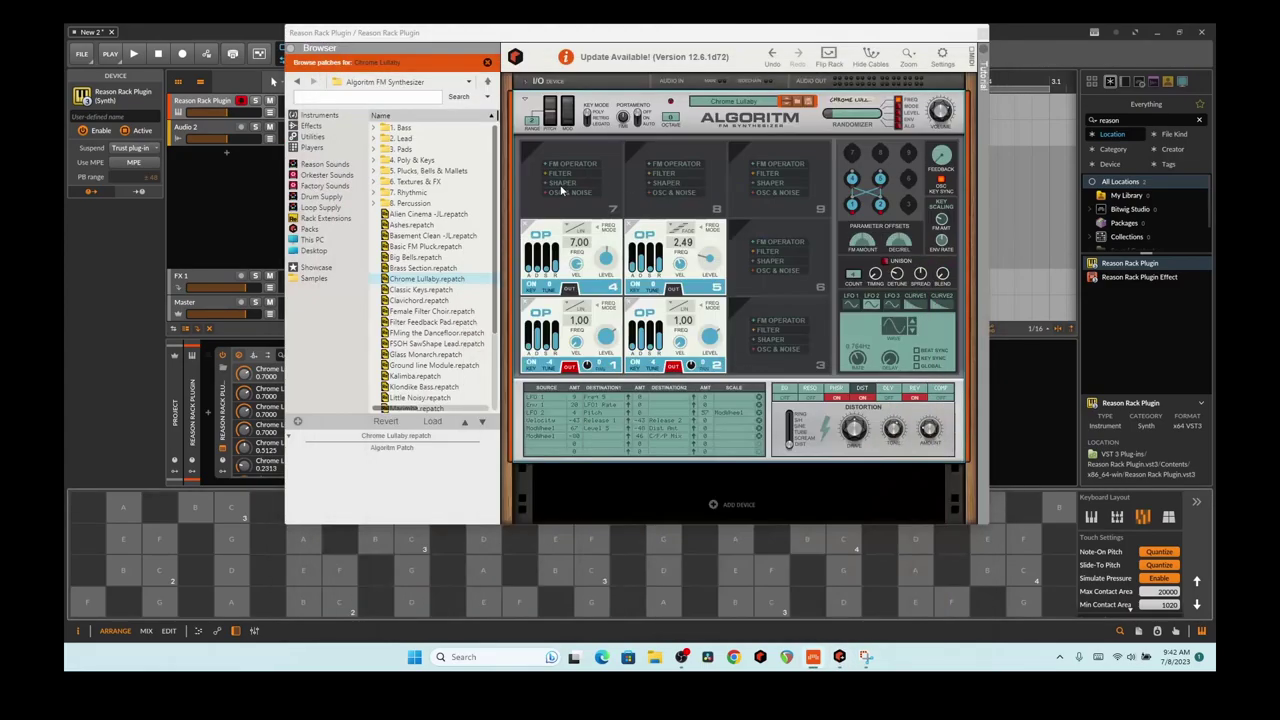
{"action": "left_click", "coordinate": [316, 231]}
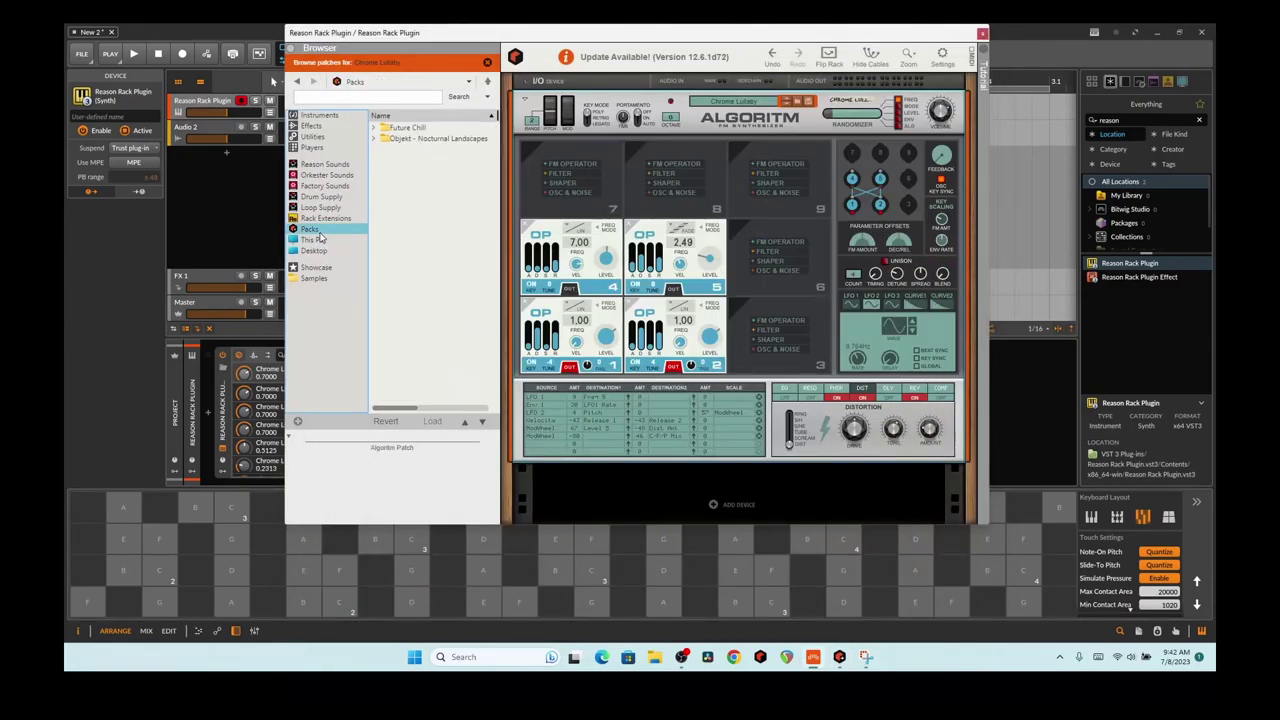
{"action": "left_click", "coordinate": [375, 139]}
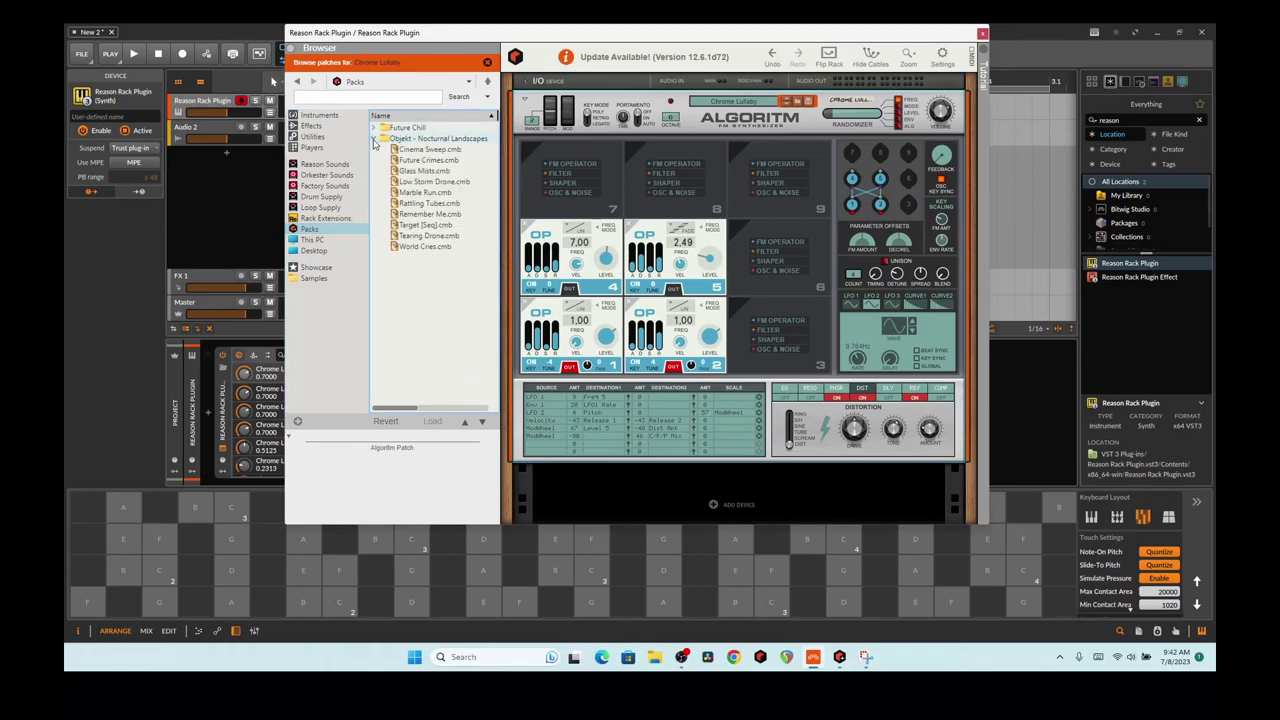
{"action": "left_click", "coordinate": [418, 172]}
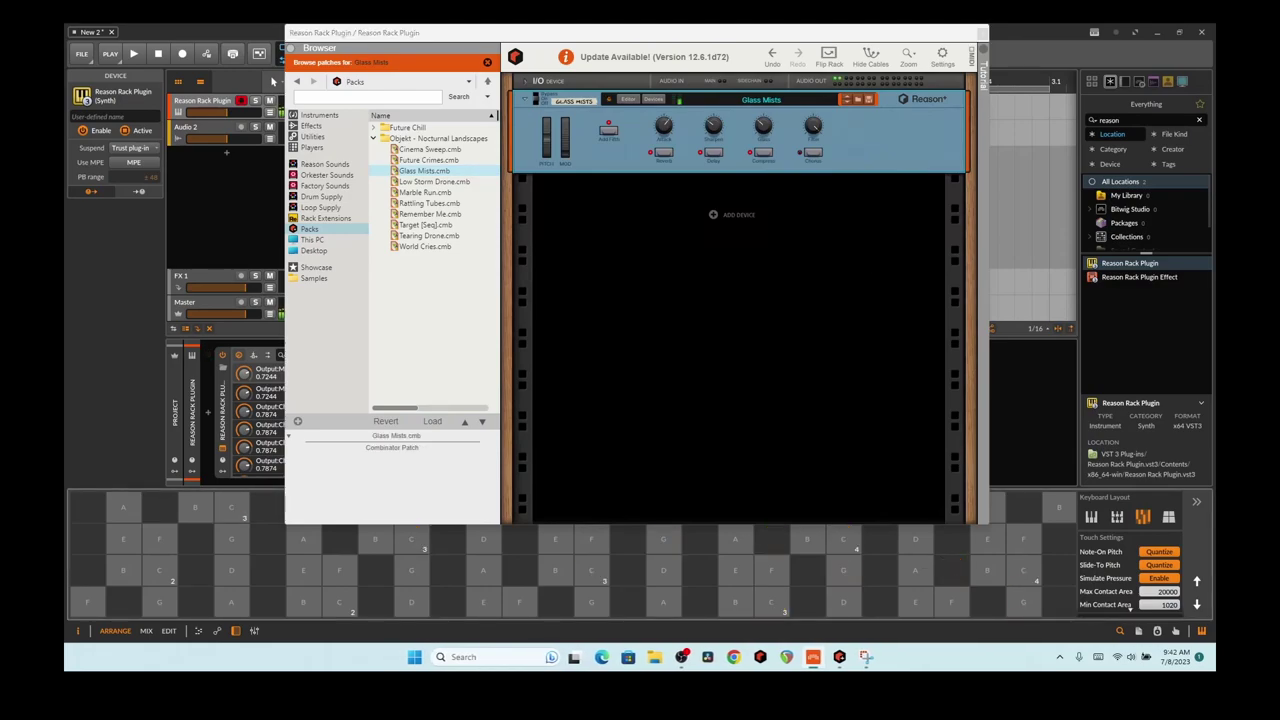
Step: Show the devices inside the Glass Mists Combinator and examine the Objekt synthesizer and its effects
{"action": "left_click", "coordinate": [654, 102]}
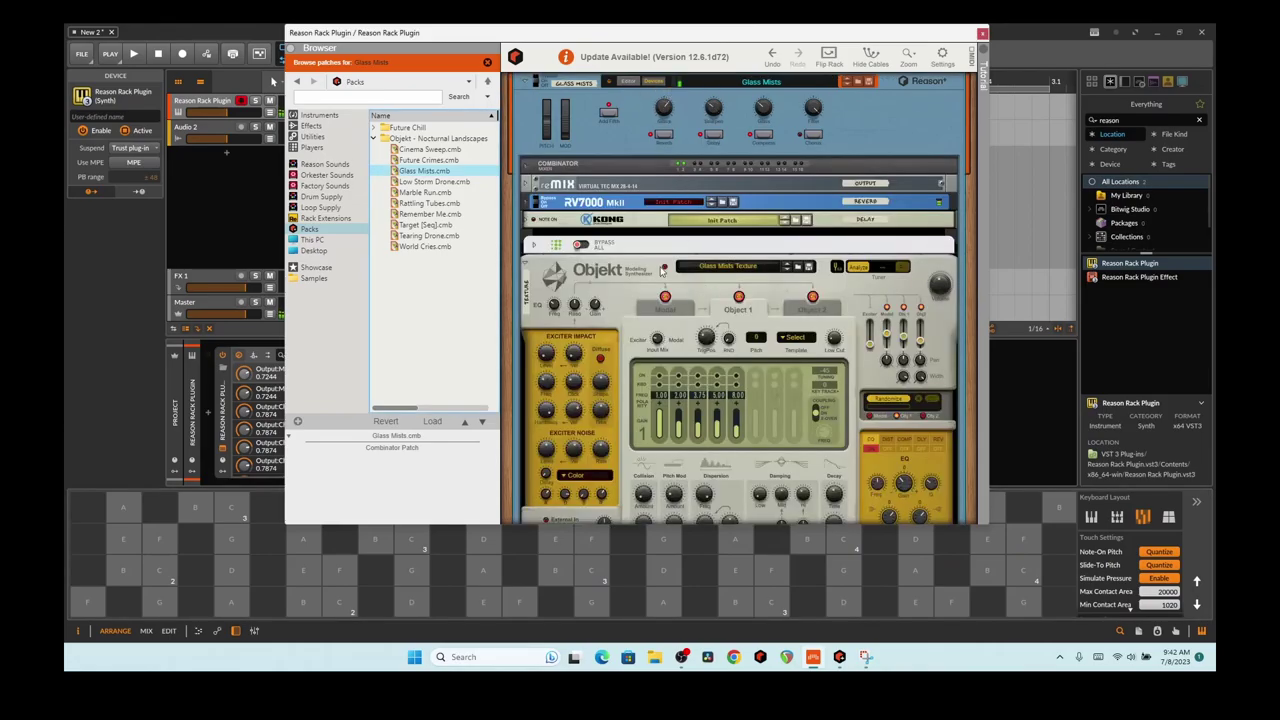
{"action": "scroll", "coordinate": [705, 240], "scroll_direction": "down", "scroll_amount": 5}
{"action": "scroll", "coordinate": [715, 275], "scroll_direction": "up", "scroll_amount": 2}
{"action": "scroll", "coordinate": [648, 214], "scroll_direction": "up", "scroll_amount": 1}
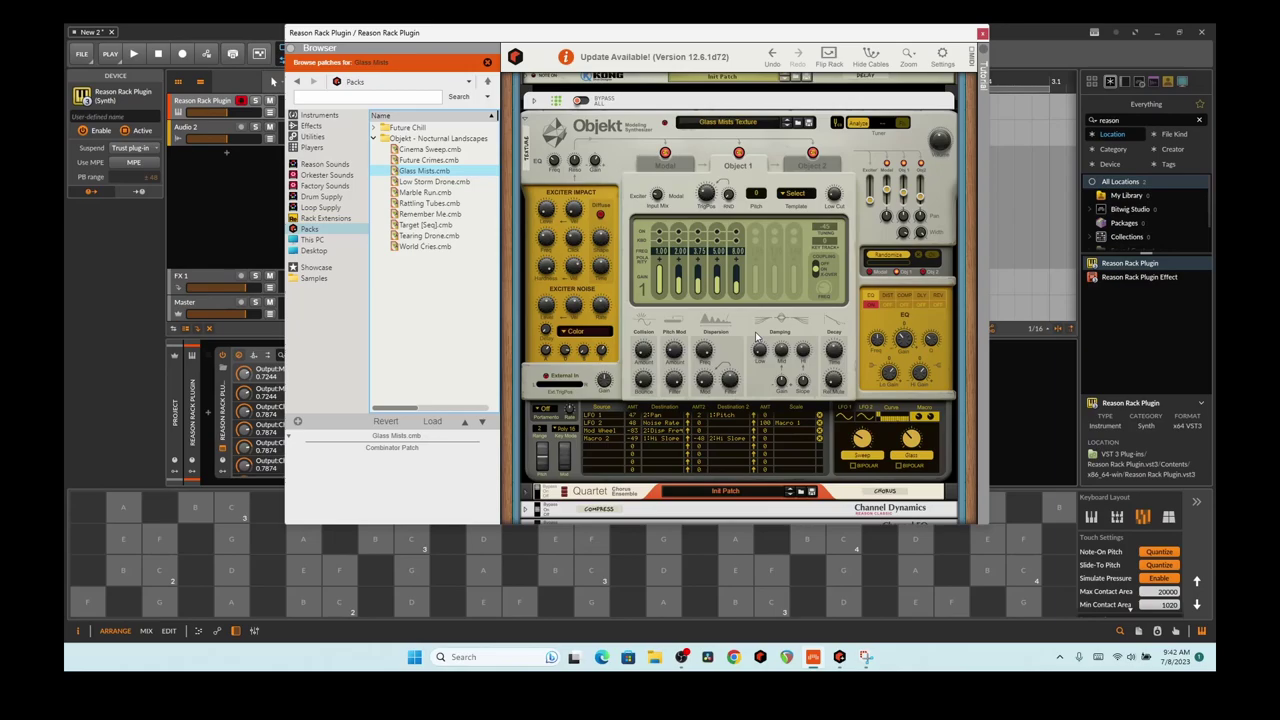
{"action": "scroll", "coordinate": [820, 300], "scroll_direction": "up", "scroll_amount": 3}
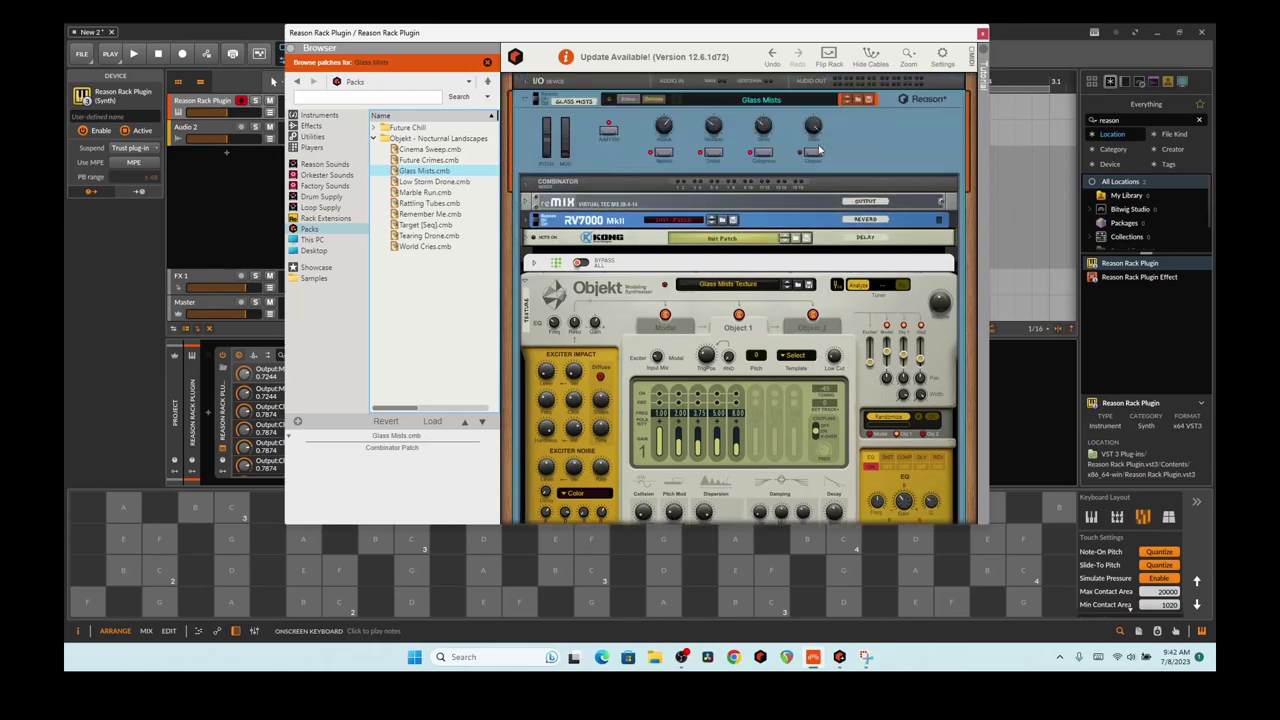
Step: Undo the loading of the Glass Mists Combinator and add a Monotone Bass Synthesizer to the empty rack
{"action": "key", "text": "ctrl+z"}
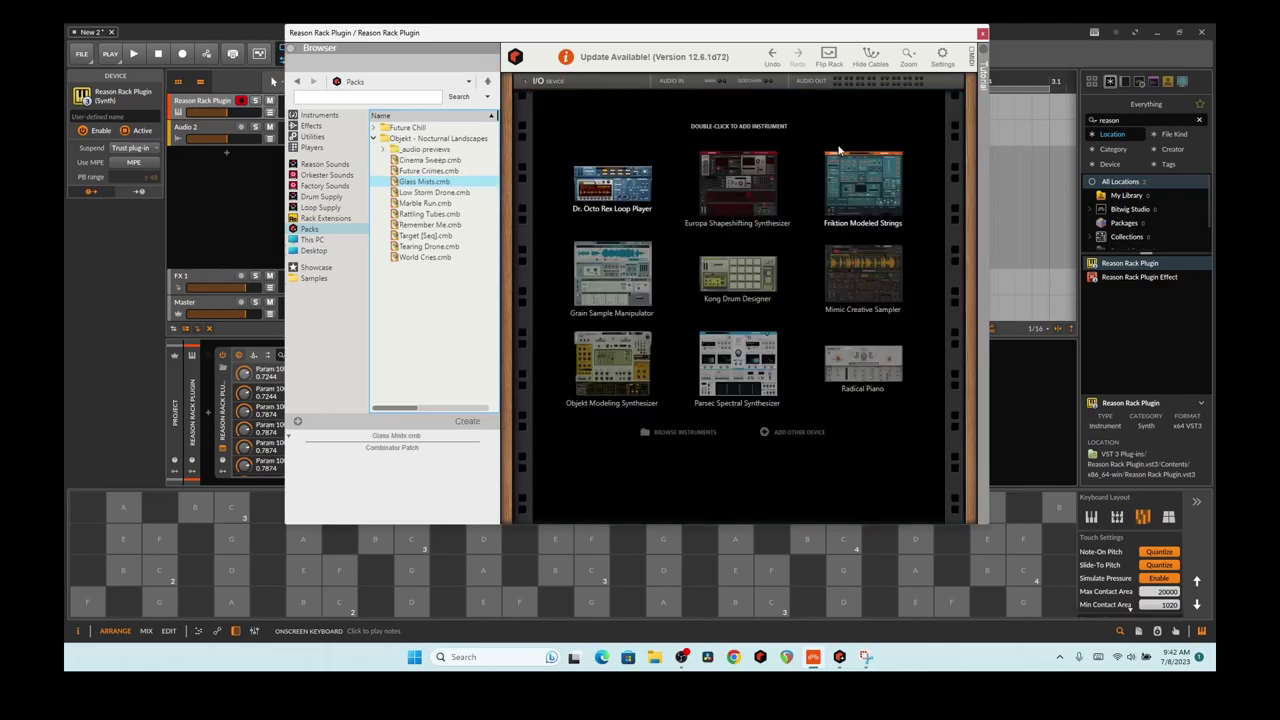
{"action": "left_click", "coordinate": [338, 147]}
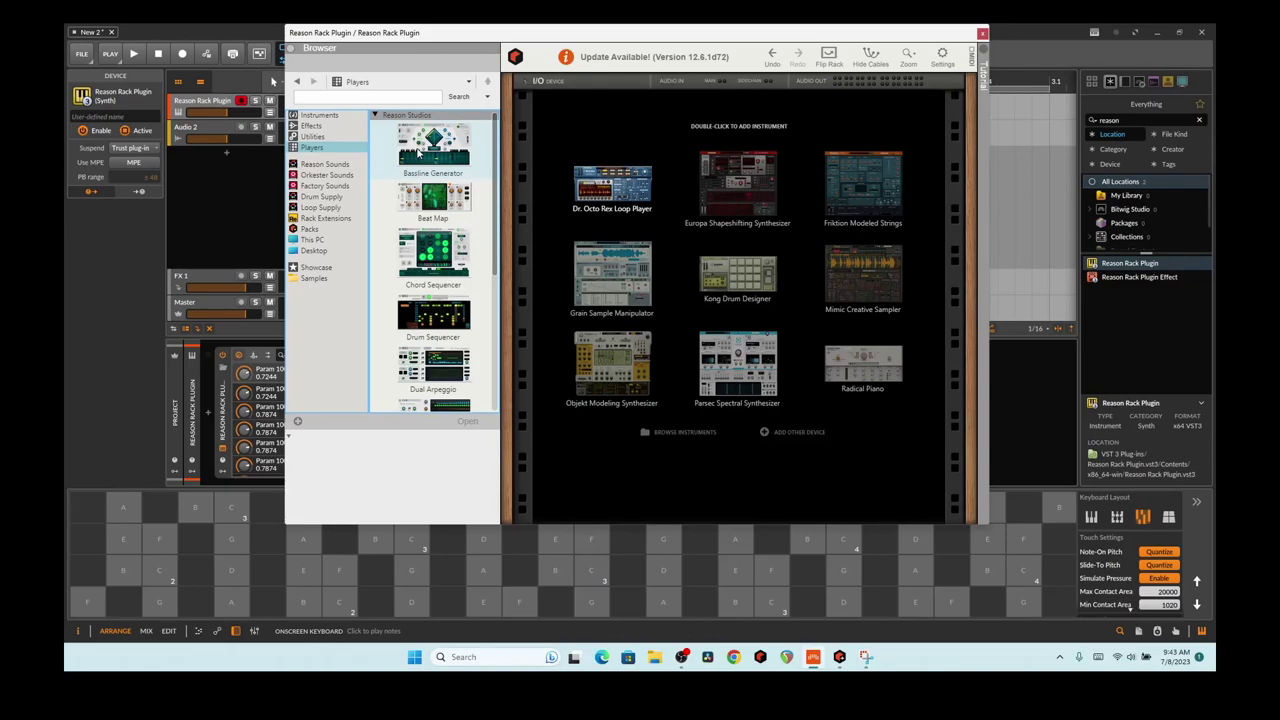
{"action": "left_click", "coordinate": [330, 116]}
{"action": "scroll", "coordinate": [463, 215], "scroll_direction": "down", "scroll_amount": 2}
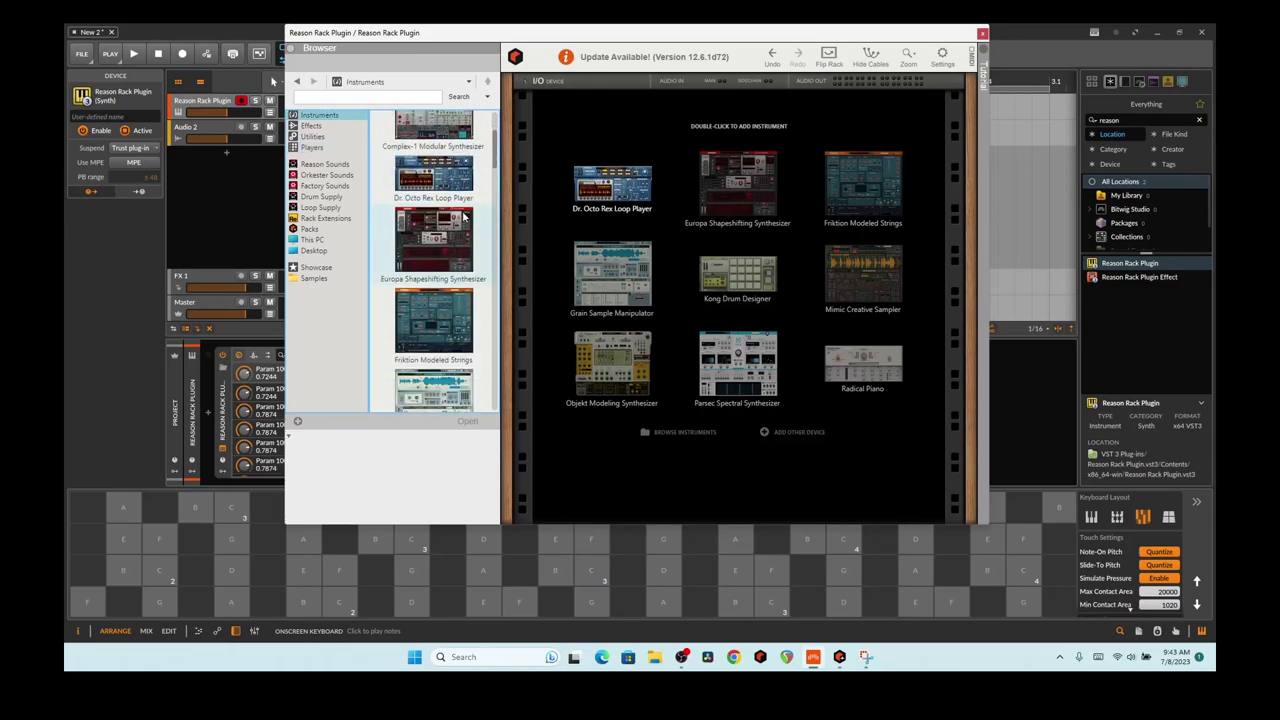
{"action": "scroll", "coordinate": [437, 252], "scroll_direction": "down", "scroll_amount": 7}
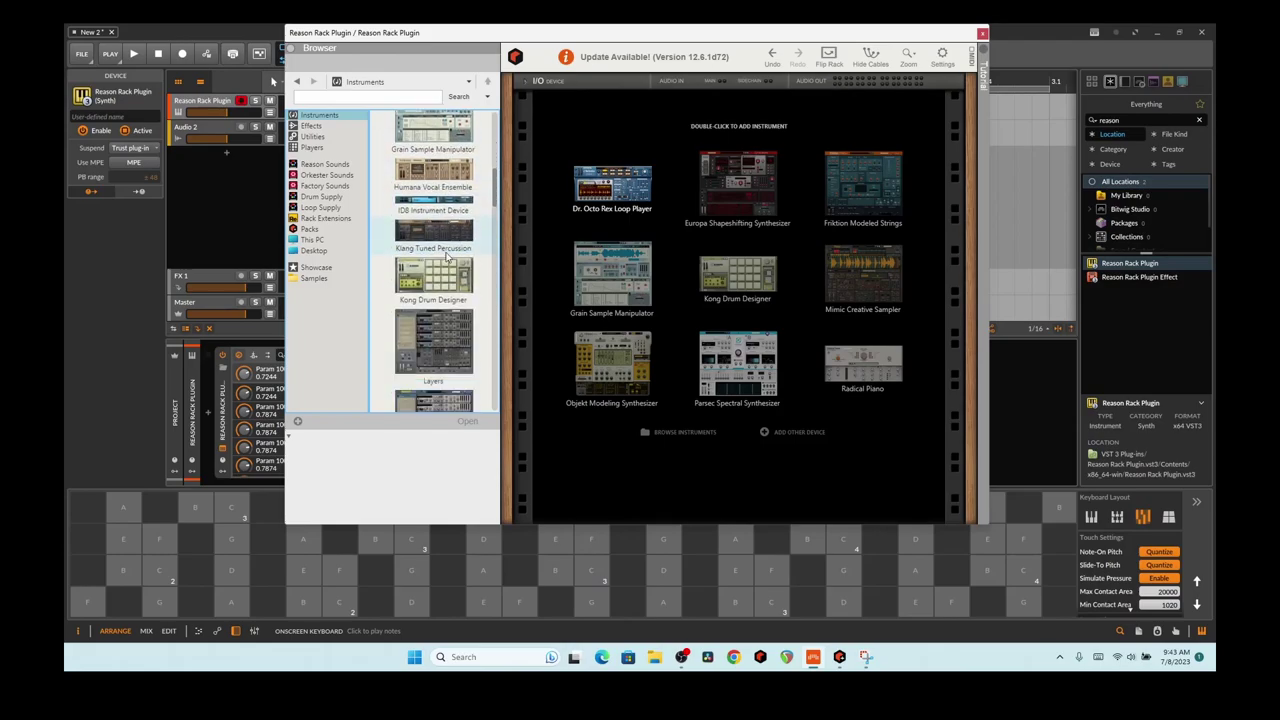
{"action": "scroll", "coordinate": [450, 255], "scroll_direction": "down", "scroll_amount": 2}
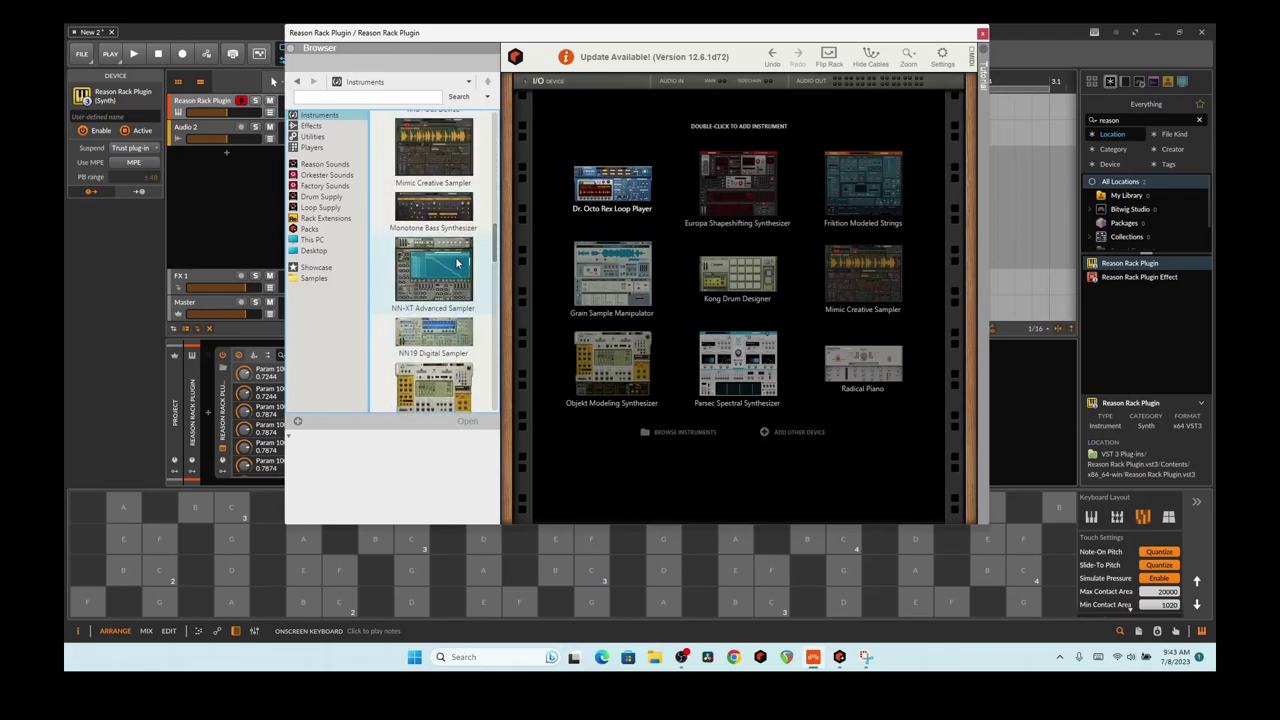
{"action": "left_click_drag", "start_coordinate": [438, 214], "coordinate": [617, 243]}
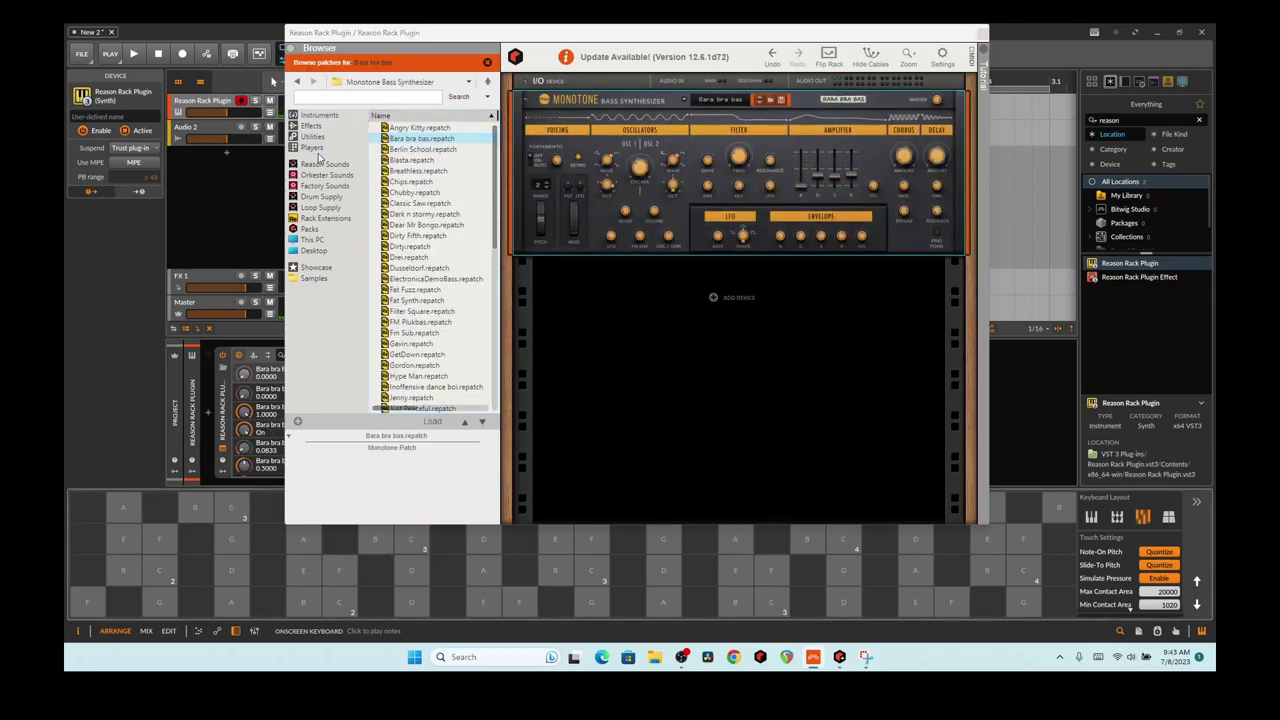
Step: Add a Bassline Generator player above the Monotone Bass Synthesizer, and fold and unfold the rack's player area
{"action": "left_click", "coordinate": [312, 147]}
{"action": "left_click_drag", "start_coordinate": [433, 150], "coordinate": [643, 98]}
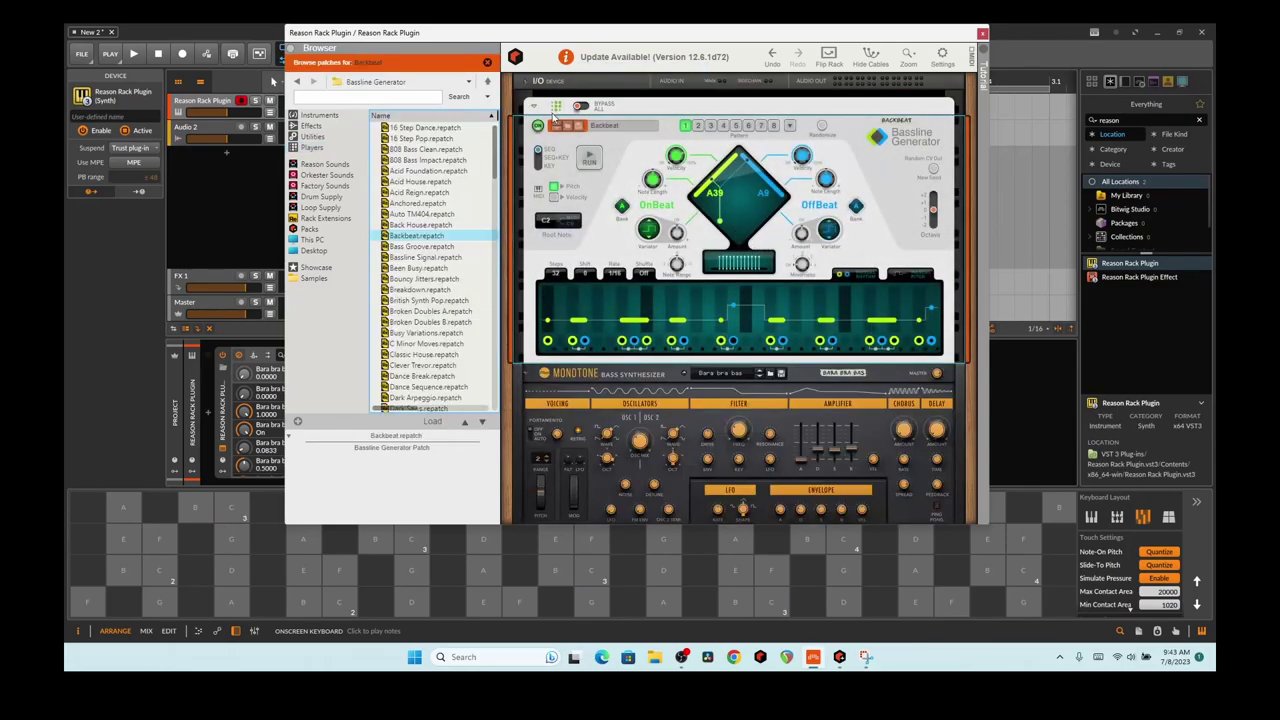
{"action": "left_click", "coordinate": [556, 118]}
{"action": "key", "text": "Delete"}
{"action": "left_click", "coordinate": [530, 126]}
{"action": "left_click", "coordinate": [529, 126]}
{"action": "left_click", "coordinate": [527, 128]}
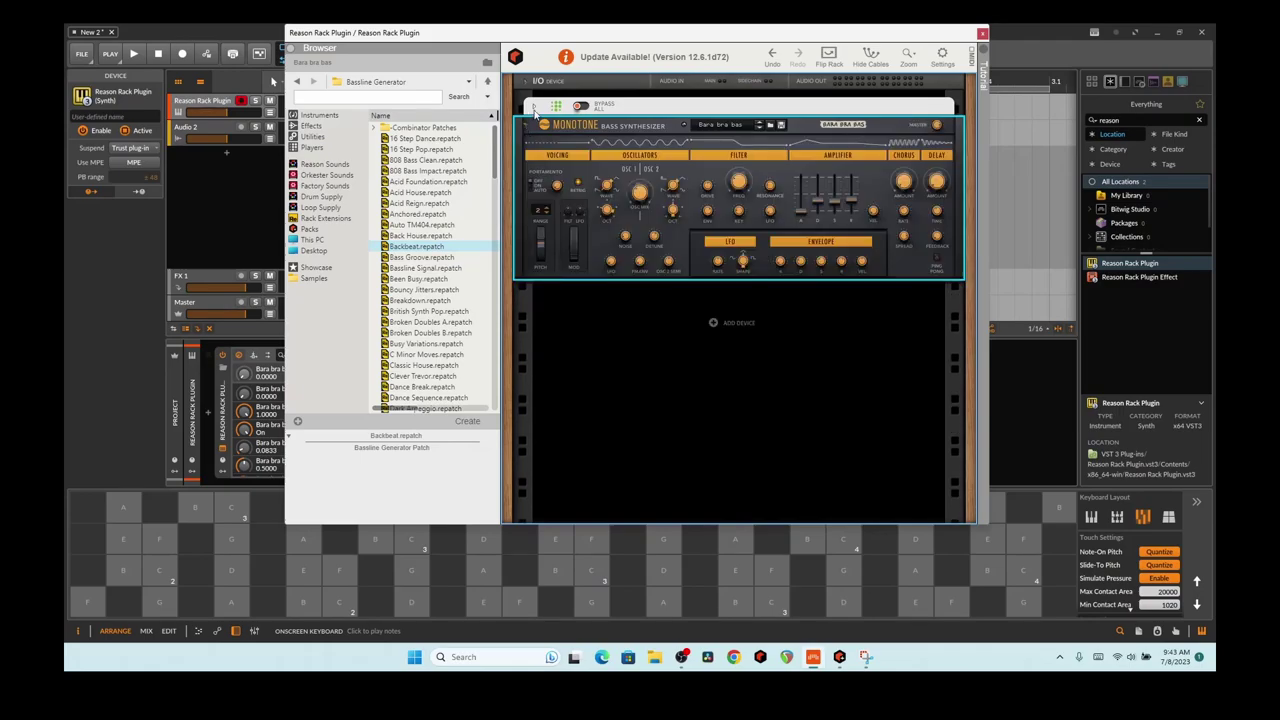
{"action": "key", "text": "ctrl+z"}
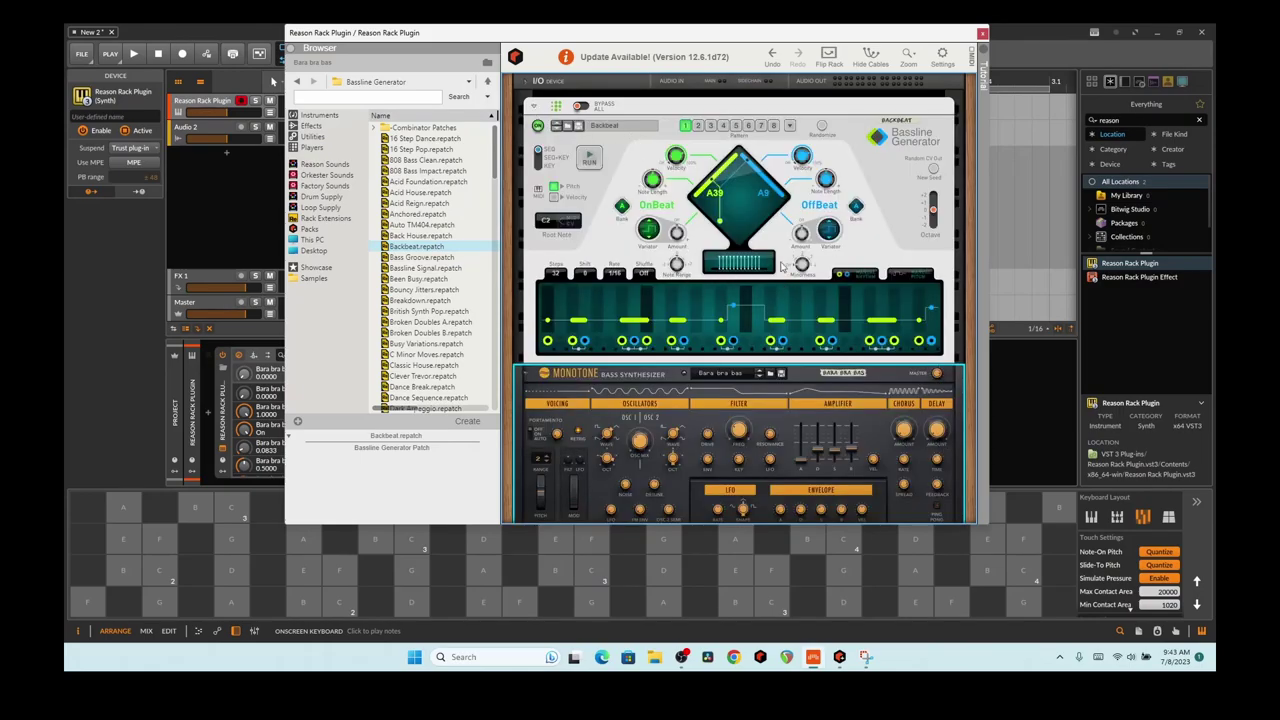
Step: Run the Bassline Generator and try different points in its pattern diamond, ending with OnBeat A33 and OffBeat A39
{"action": "left_click", "coordinate": [748, 201]}
{"action": "left_click", "coordinate": [590, 157]}
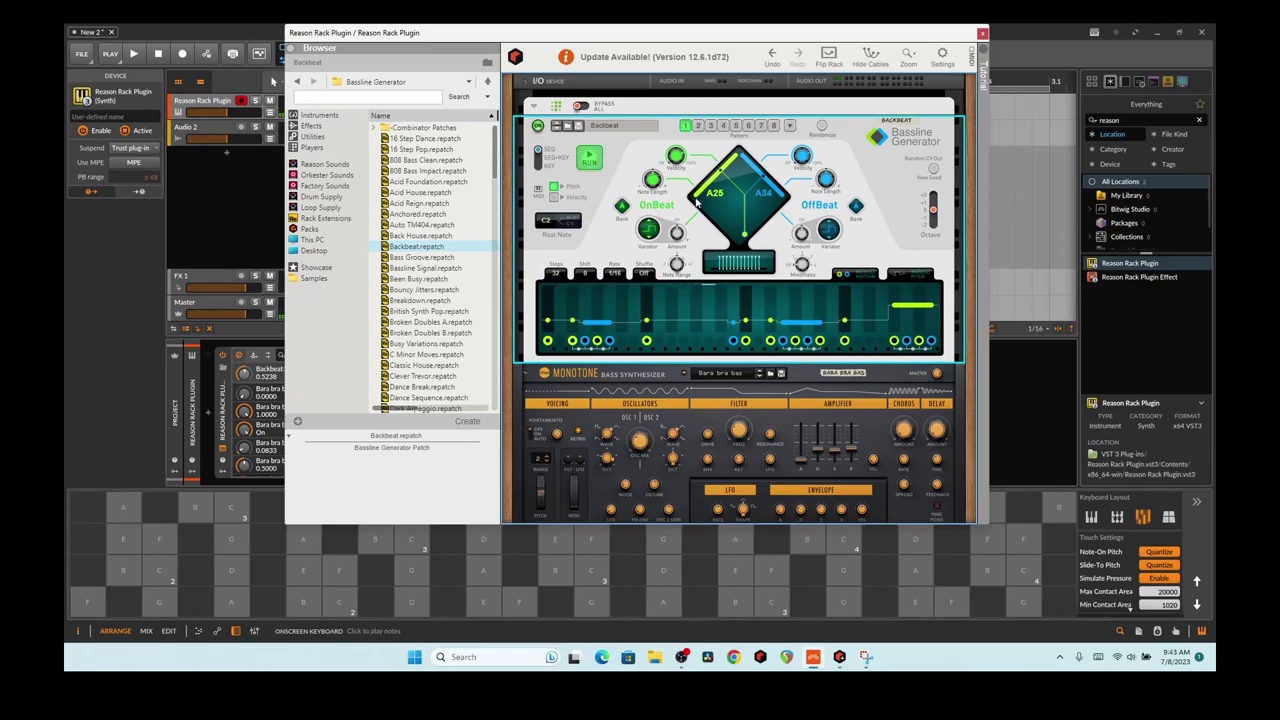
{"action": "left_click", "coordinate": [745, 208]}
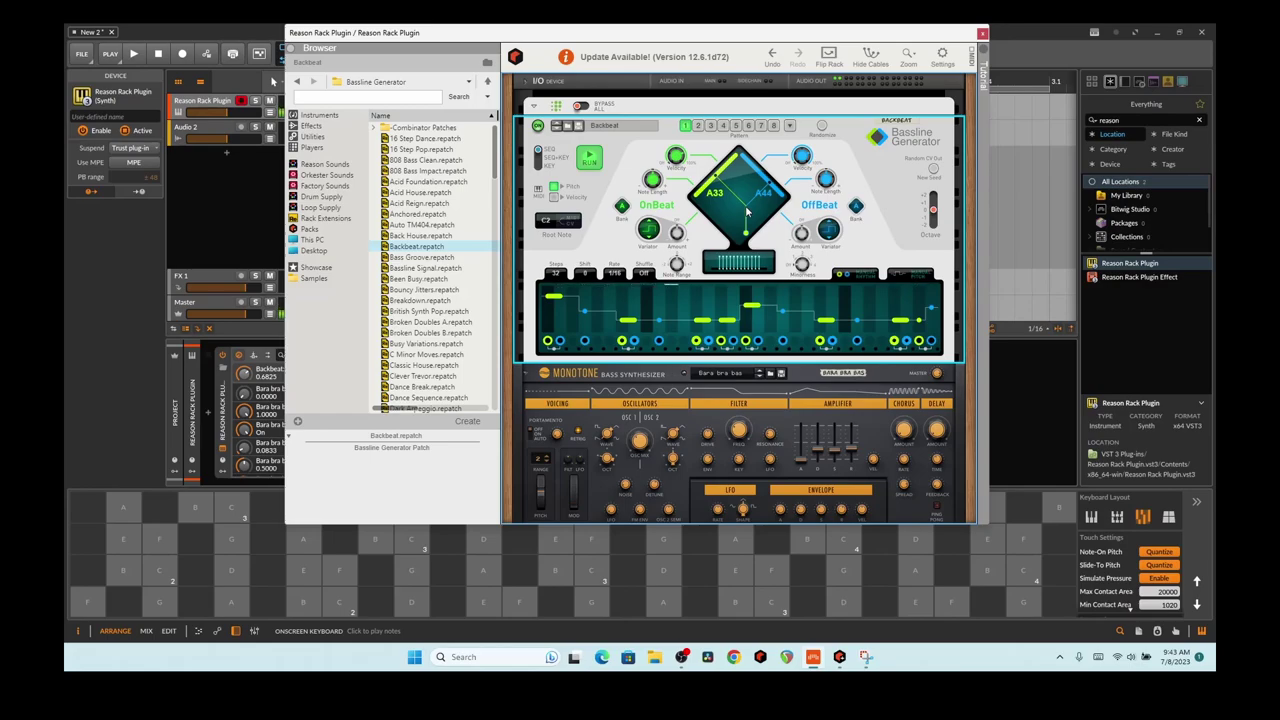
{"action": "mouse_move", "coordinate": [933, 208]}
{"action": "left_mouse_down"}
{"action": "mouse_move", "coordinate": [937, 198]}
{"action": "mouse_move", "coordinate": [934, 227]}
{"action": "mouse_move", "coordinate": [934, 210]}
{"action": "left_mouse_up"}
{"action": "left_click_drag", "start_coordinate": [746, 218], "coordinate": [729, 211]}
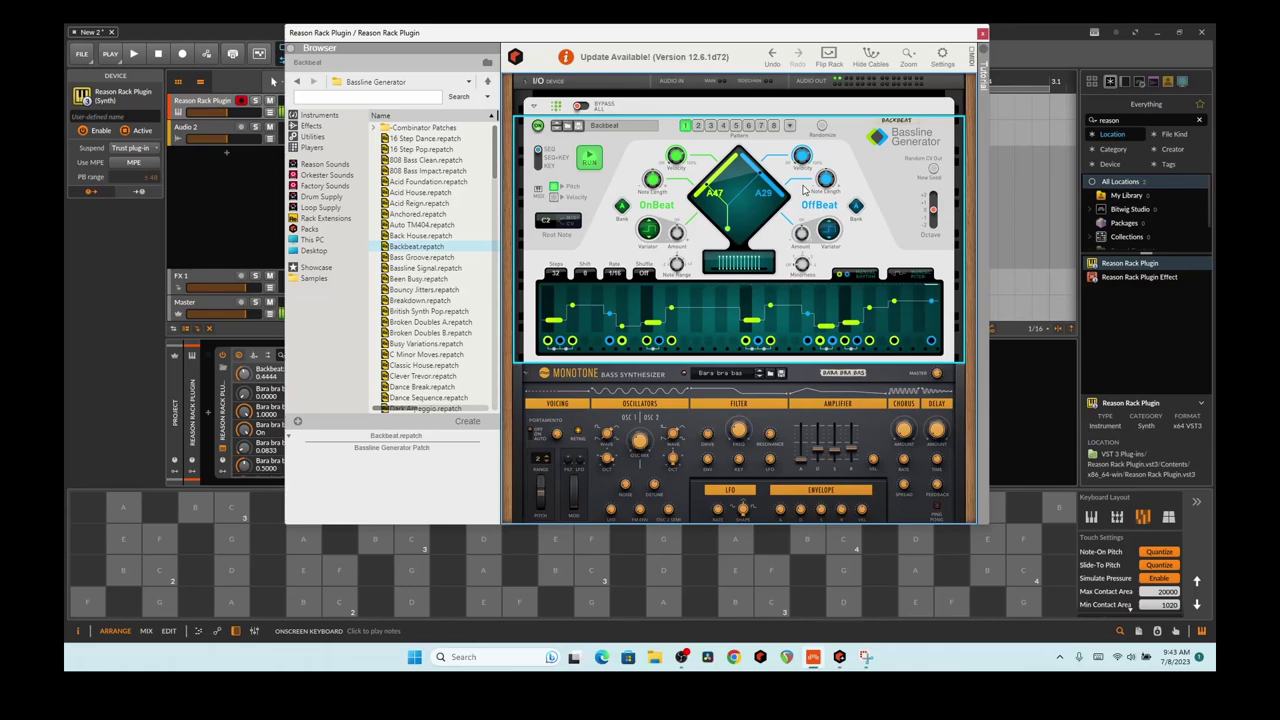
{"action": "left_click", "coordinate": [741, 200]}
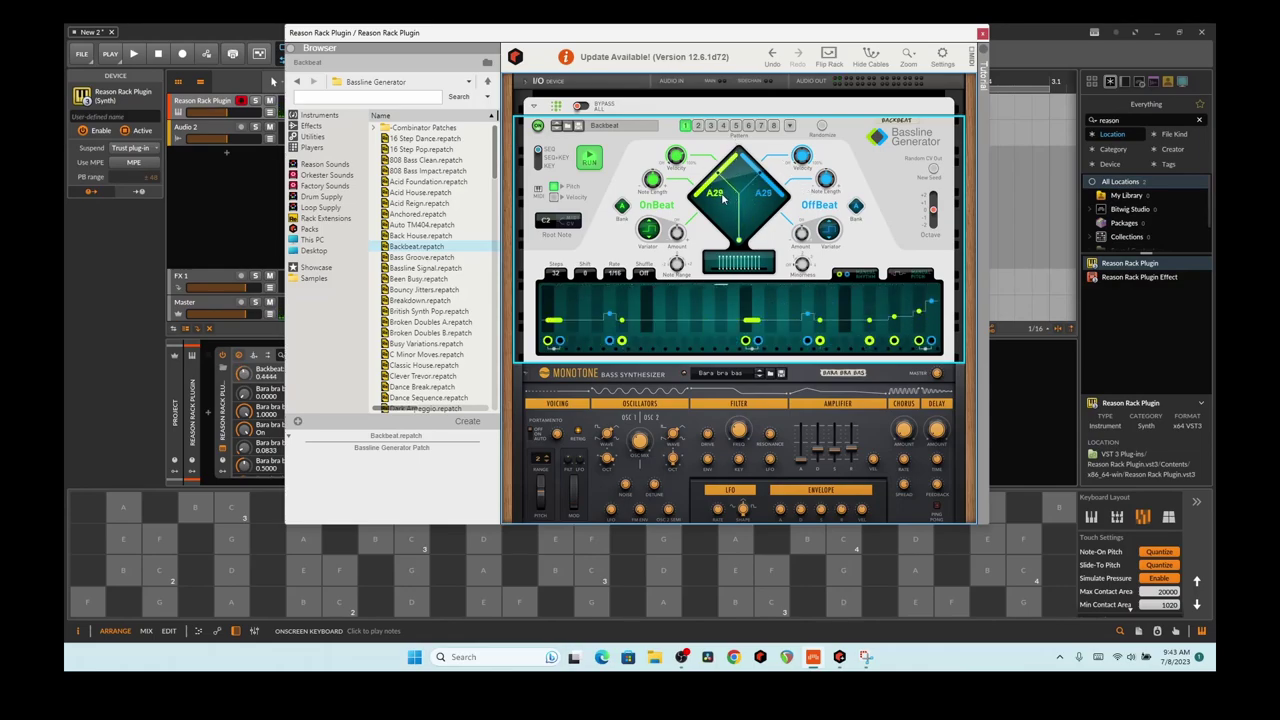
{"action": "left_click", "coordinate": [744, 207]}
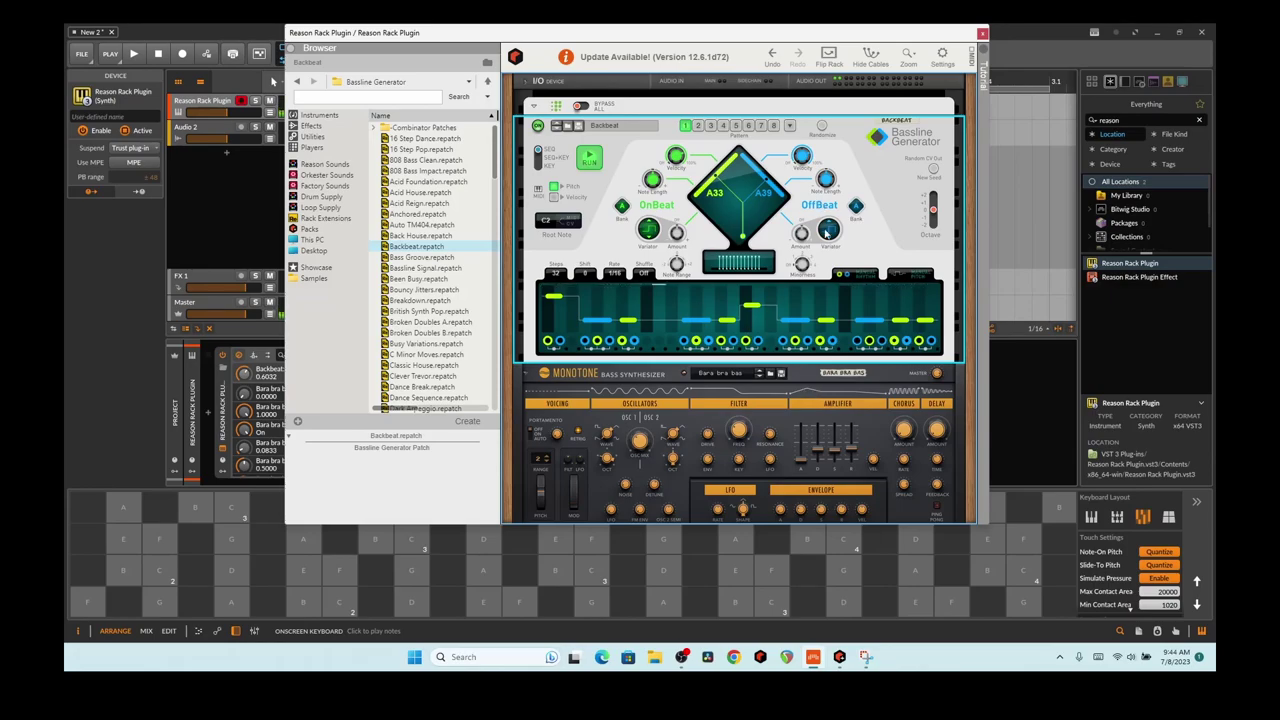
{"action": "mouse_move", "coordinate": [826, 178]}
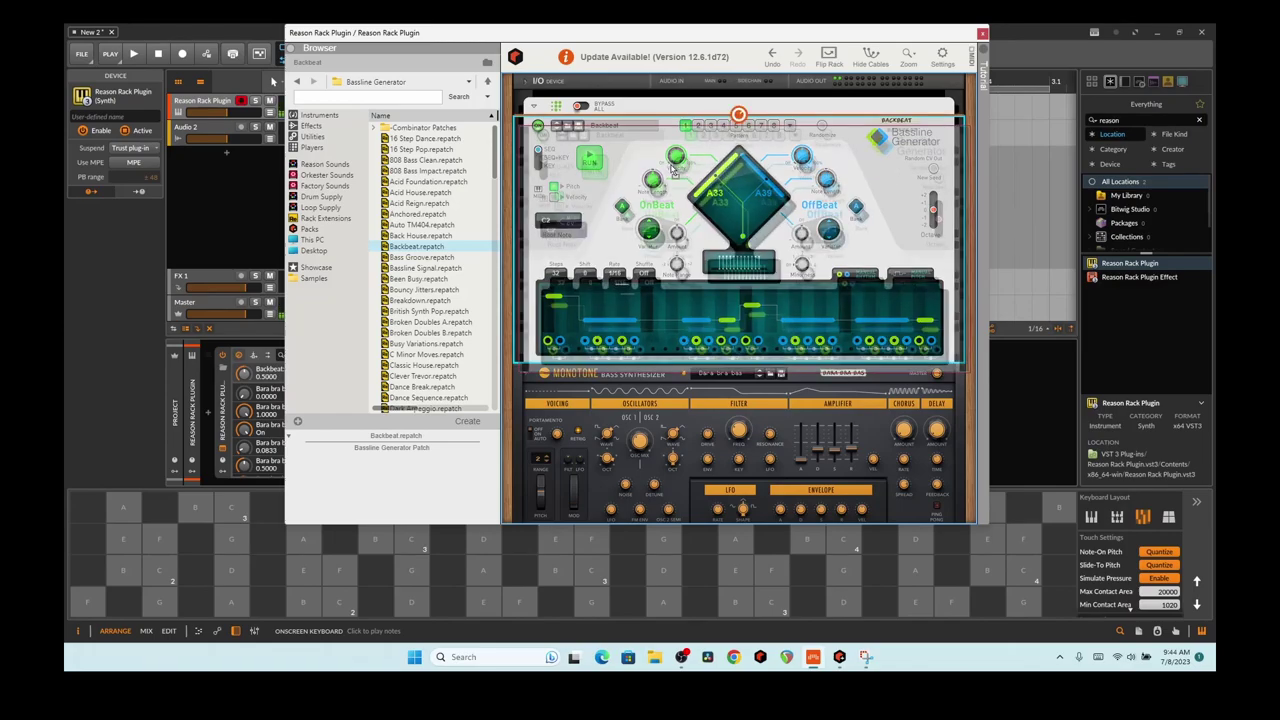
{"action": "mouse_move", "coordinate": [652, 180]}
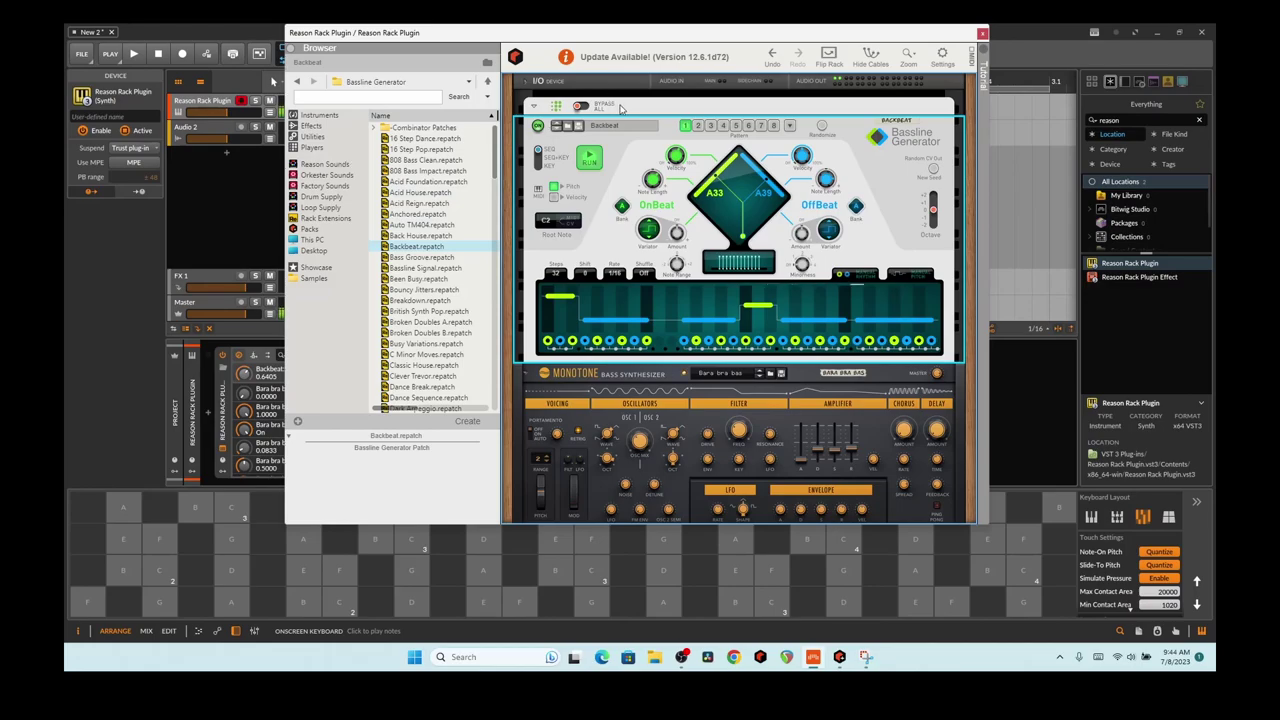
Step: Try a Beat Map player below the stopped Bassline Generator with its map position at about 13.64°E, 10.95°N, and remove it
{"action": "left_click", "coordinate": [312, 148]}
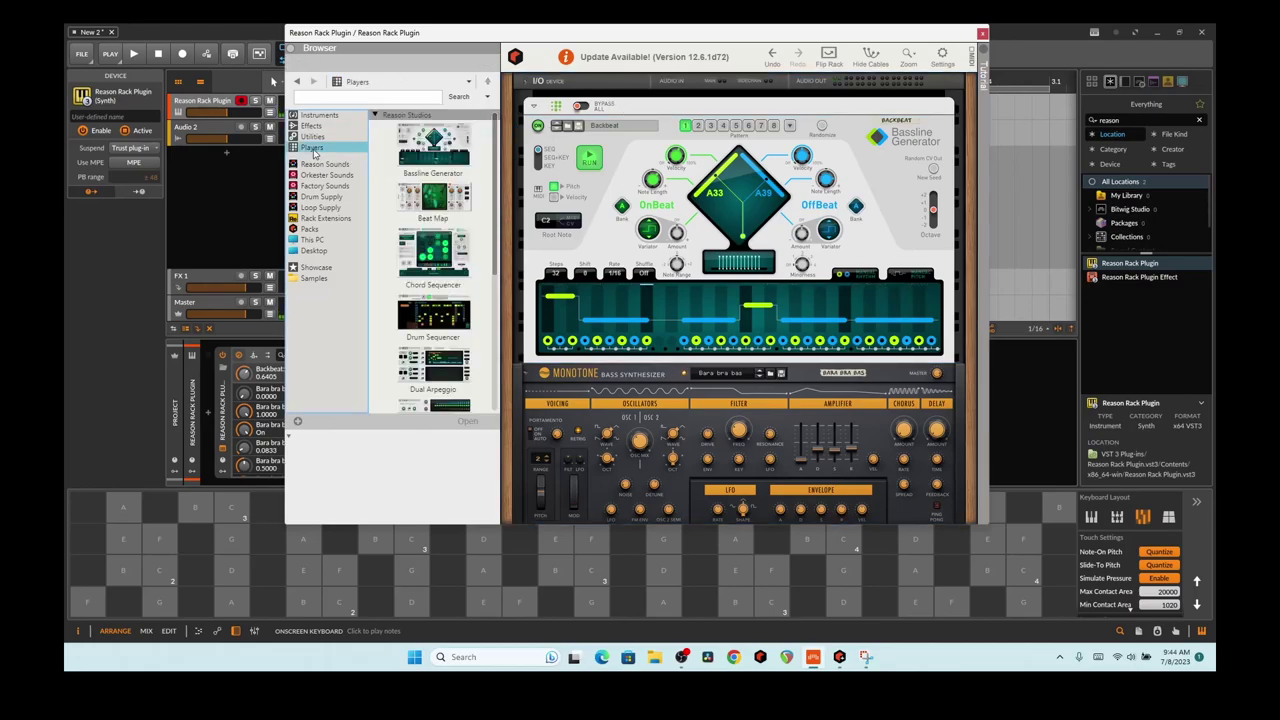
{"action": "mouse_move", "coordinate": [433, 200]}
{"action": "left_mouse_down"}
{"action": "mouse_move", "coordinate": [461, 372]}
{"action": "mouse_move", "coordinate": [612, 372]}
{"action": "left_mouse_up"}
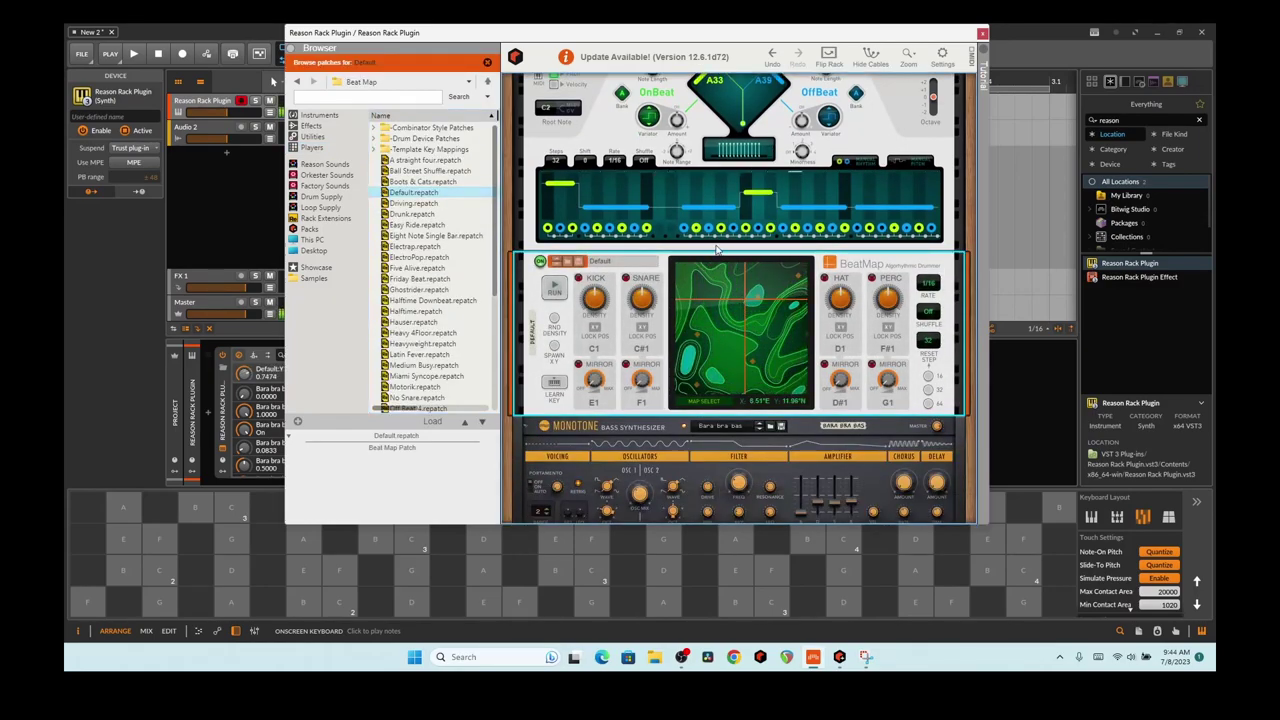
{"action": "left_click", "coordinate": [552, 290]}
{"action": "scroll", "coordinate": [565, 200], "scroll_direction": "up", "scroll_amount": 2}
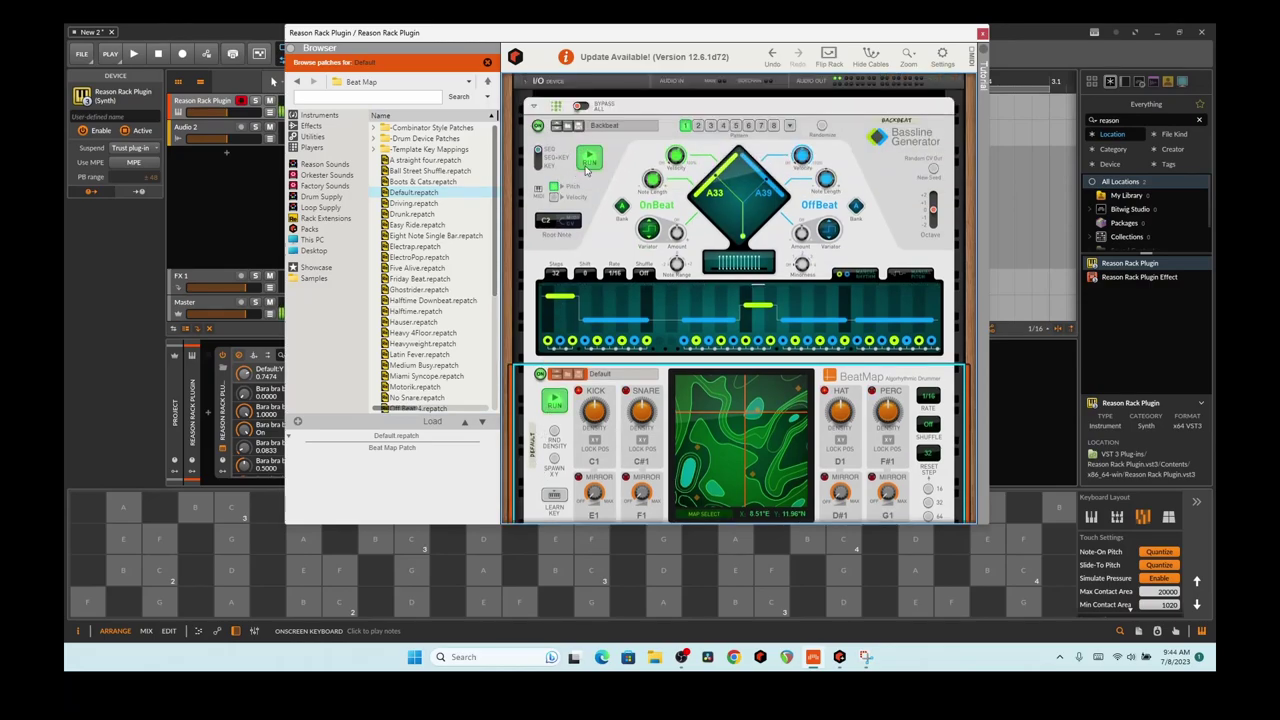
{"action": "left_click", "coordinate": [590, 168]}
{"action": "scroll", "coordinate": [668, 281], "scroll_direction": "down", "scroll_amount": 1}
{"action": "left_click", "coordinate": [783, 354]}
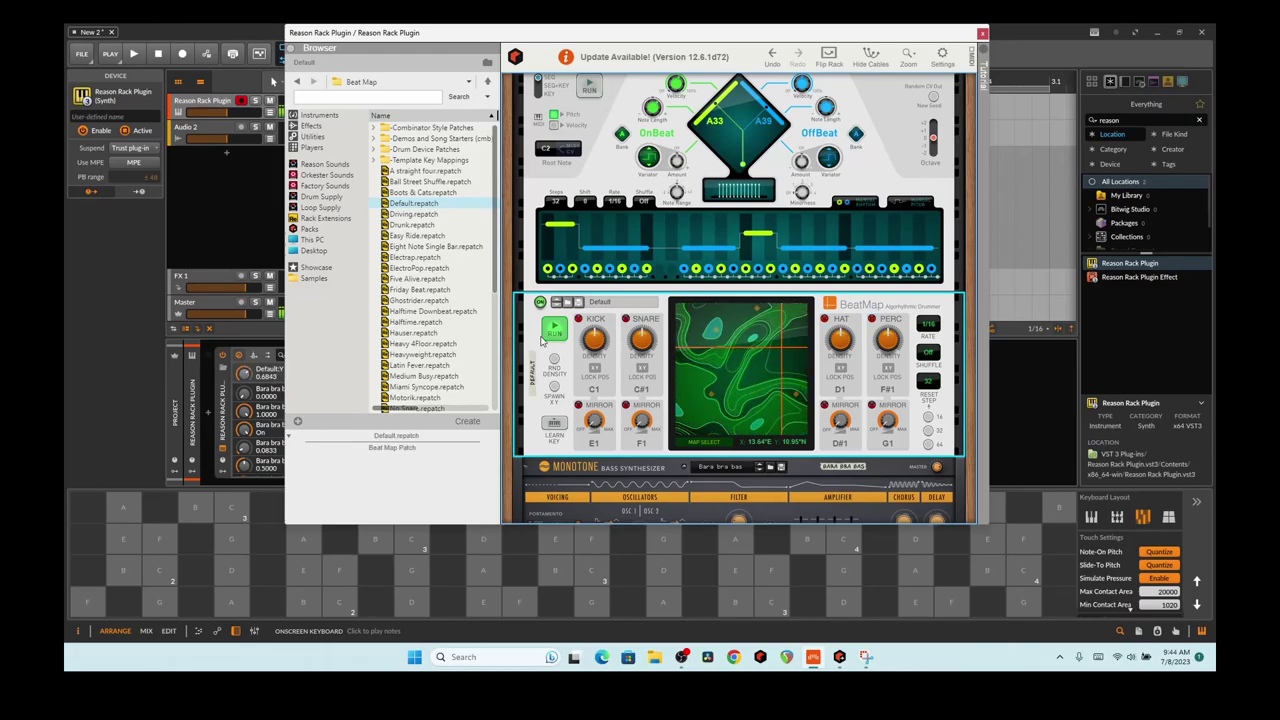
{"action": "key", "text": "Delete"}
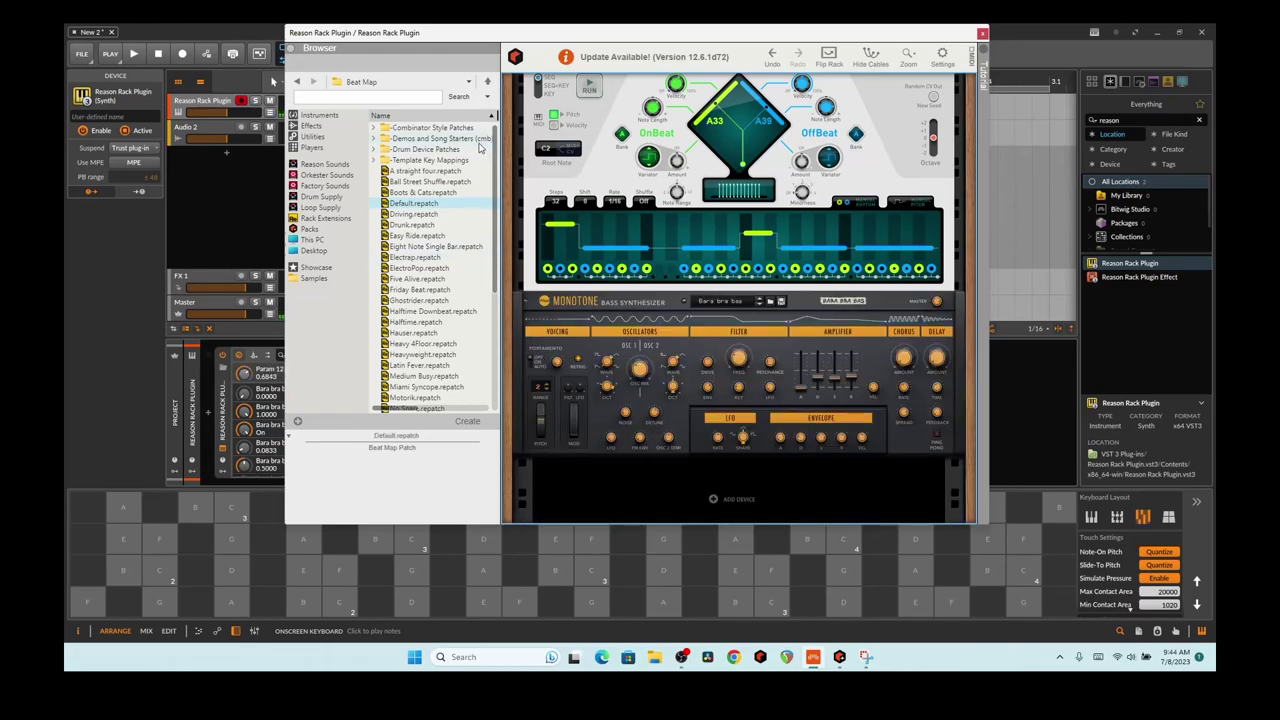
Step: Find the Kong Drum Designer among the instruments and replace the Monotone Bass Synthesizer with it
{"action": "left_click", "coordinate": [322, 115]}
{"action": "scroll", "coordinate": [440, 250], "scroll_direction": "down", "scroll_amount": 3}
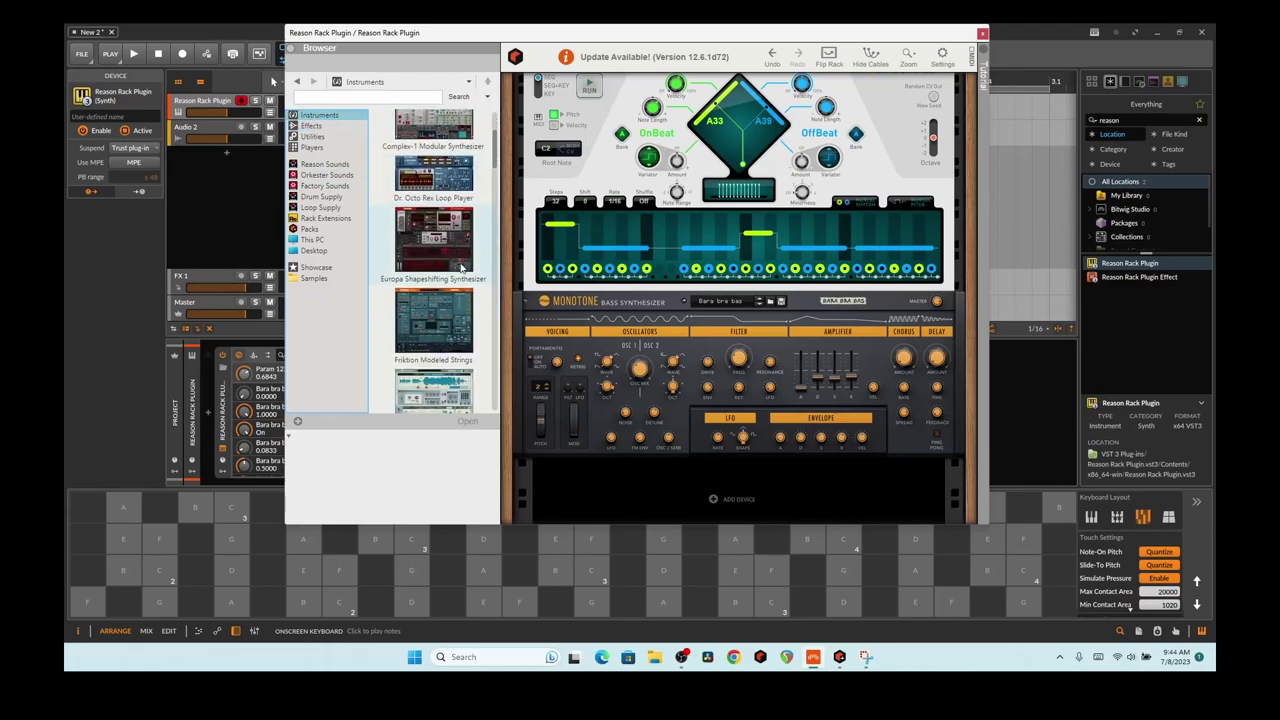
{"action": "scroll", "coordinate": [461, 268], "scroll_direction": "up", "scroll_amount": 3}
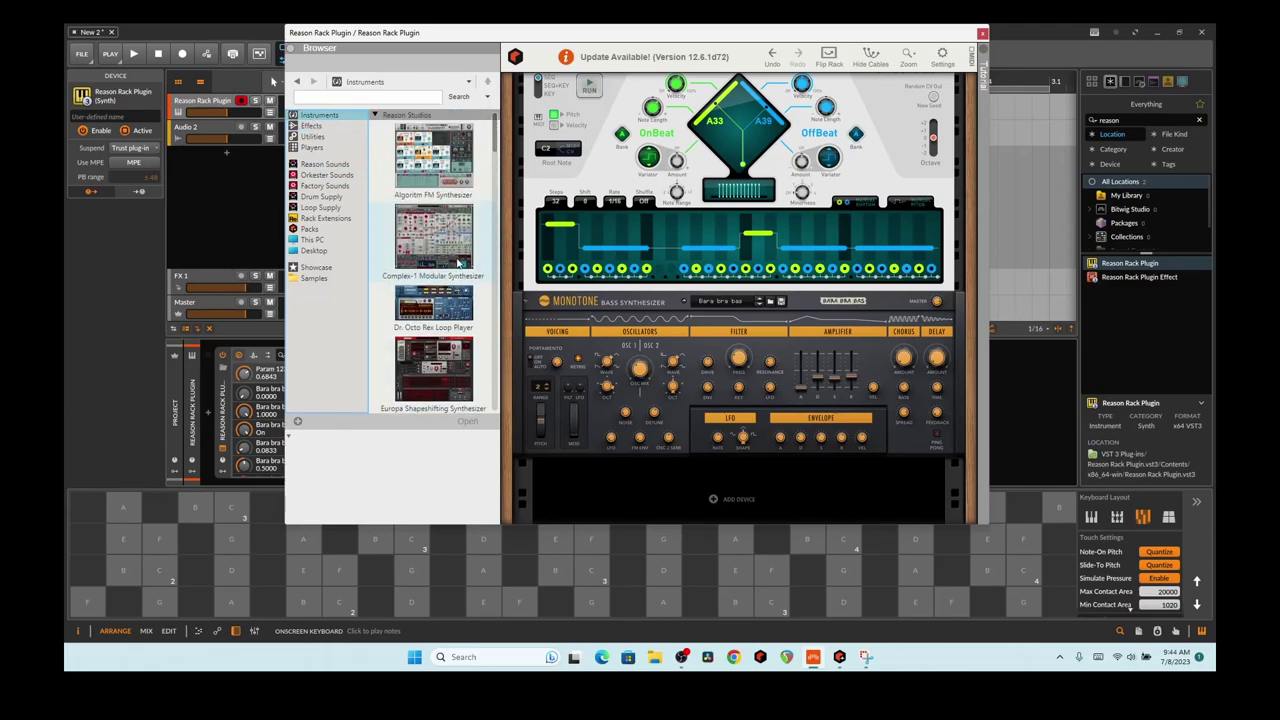
{"action": "scroll", "coordinate": [460, 258], "scroll_direction": "down", "scroll_amount": 10}
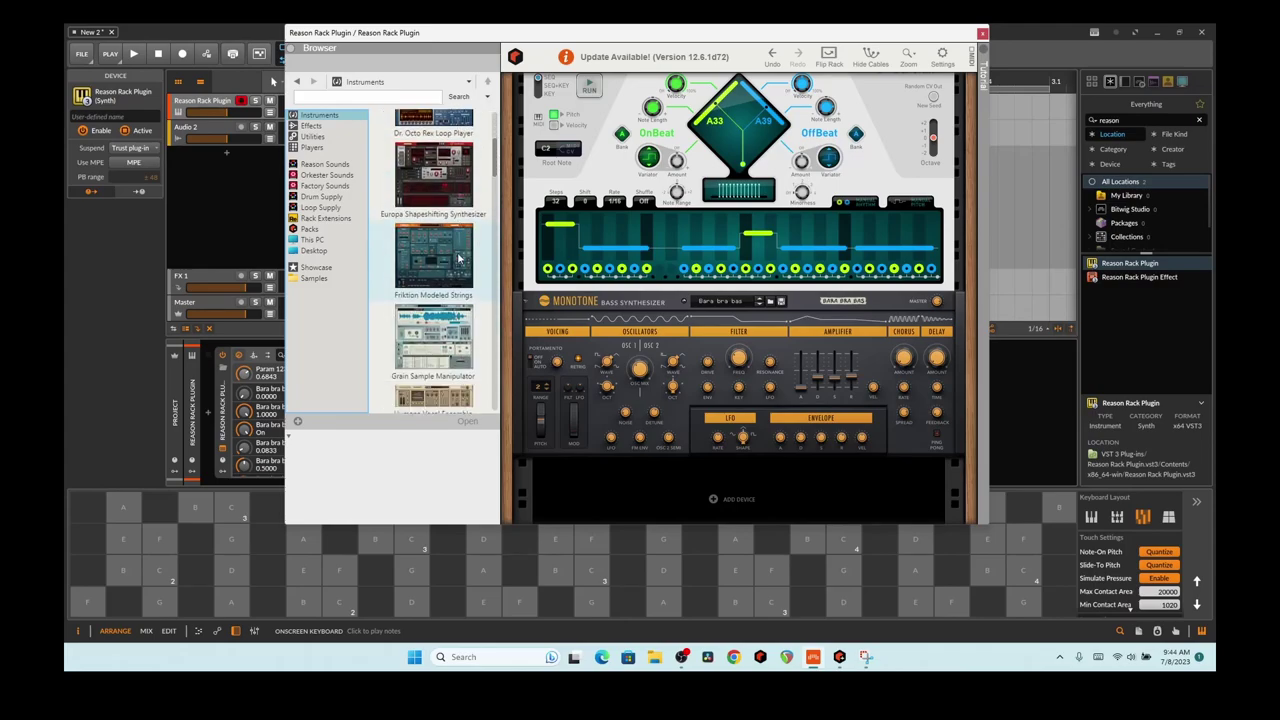
{"action": "double_click", "coordinate": [433, 212]}
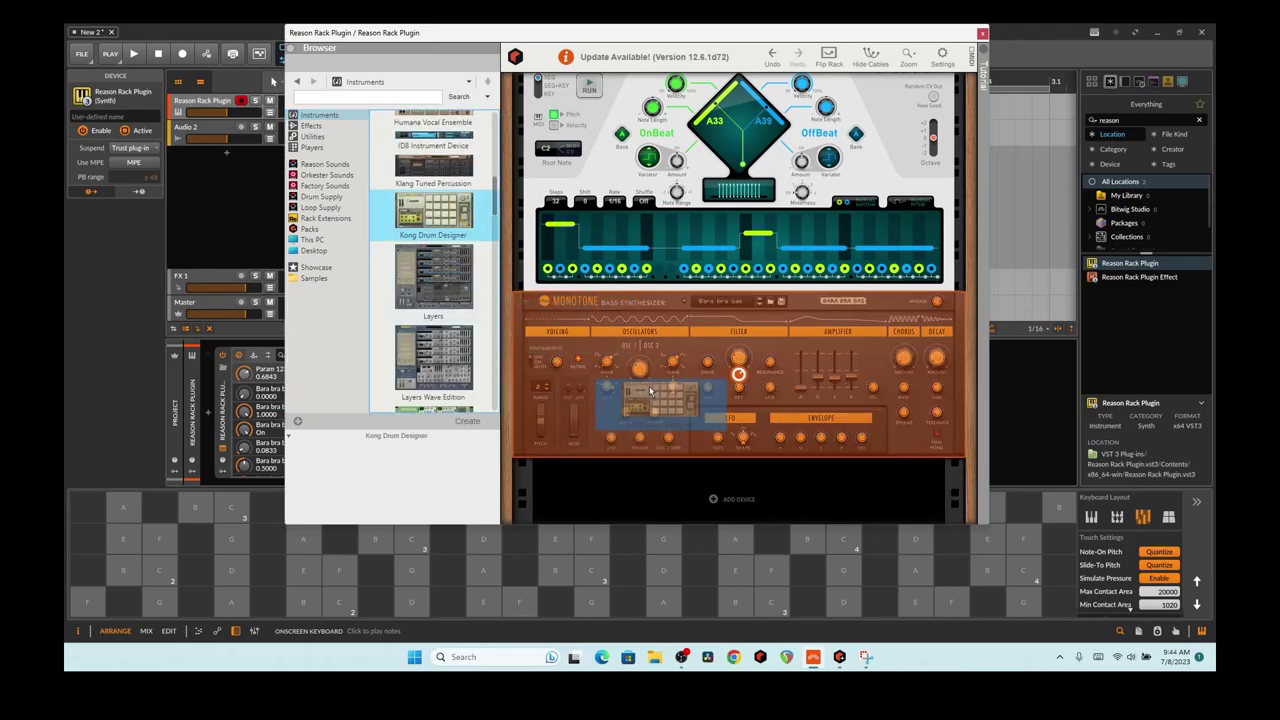
Step: Add a Beat Map player above the Kong Drum Designer, run it and try several map positions, ending at about 11.54°E, 6.66°N
{"action": "left_click", "coordinate": [311, 147]}
{"action": "left_click_drag", "start_coordinate": [420, 204], "coordinate": [620, 168]}
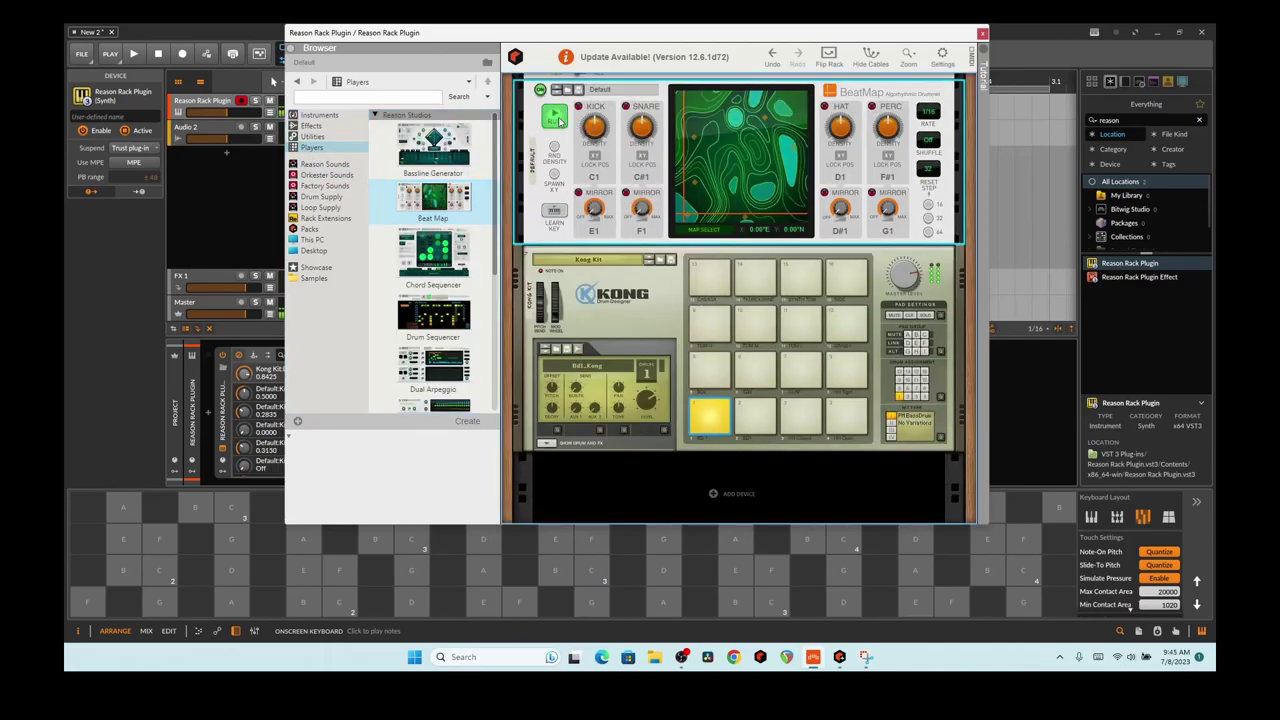
{"action": "left_click", "coordinate": [738, 163]}
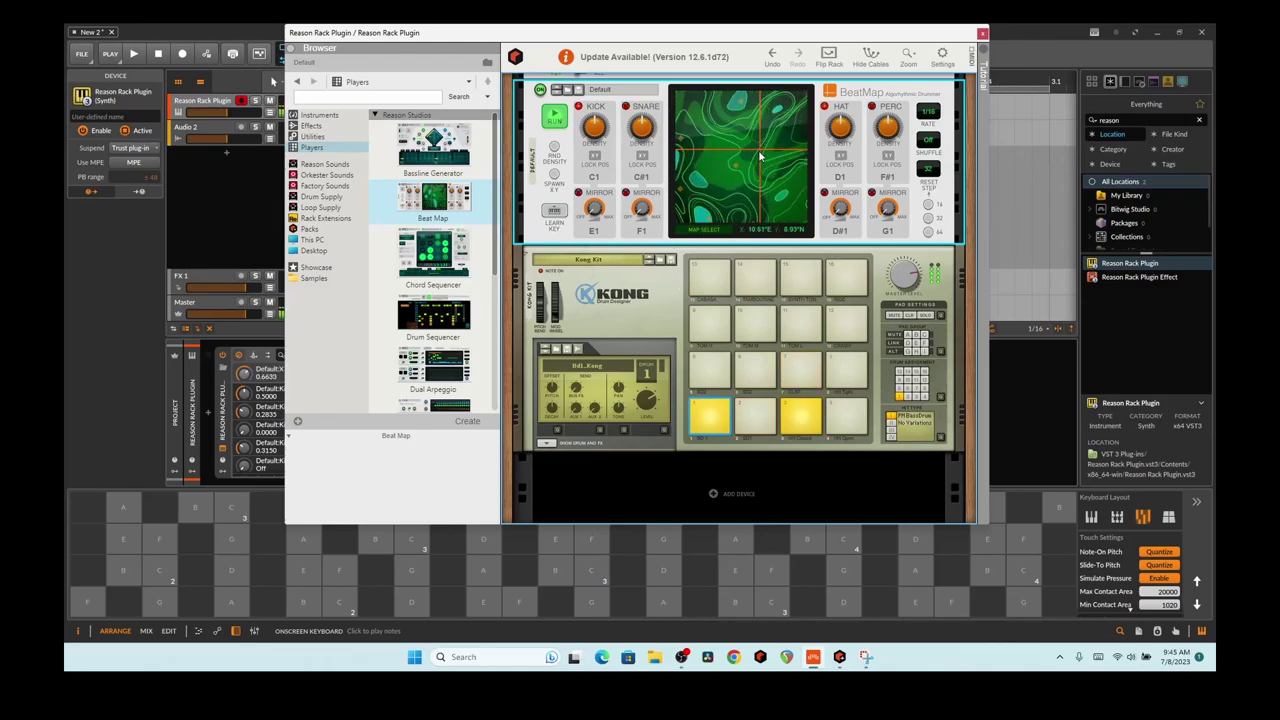
{"action": "scroll", "coordinate": [757, 160], "scroll_direction": "up", "scroll_amount": 1}
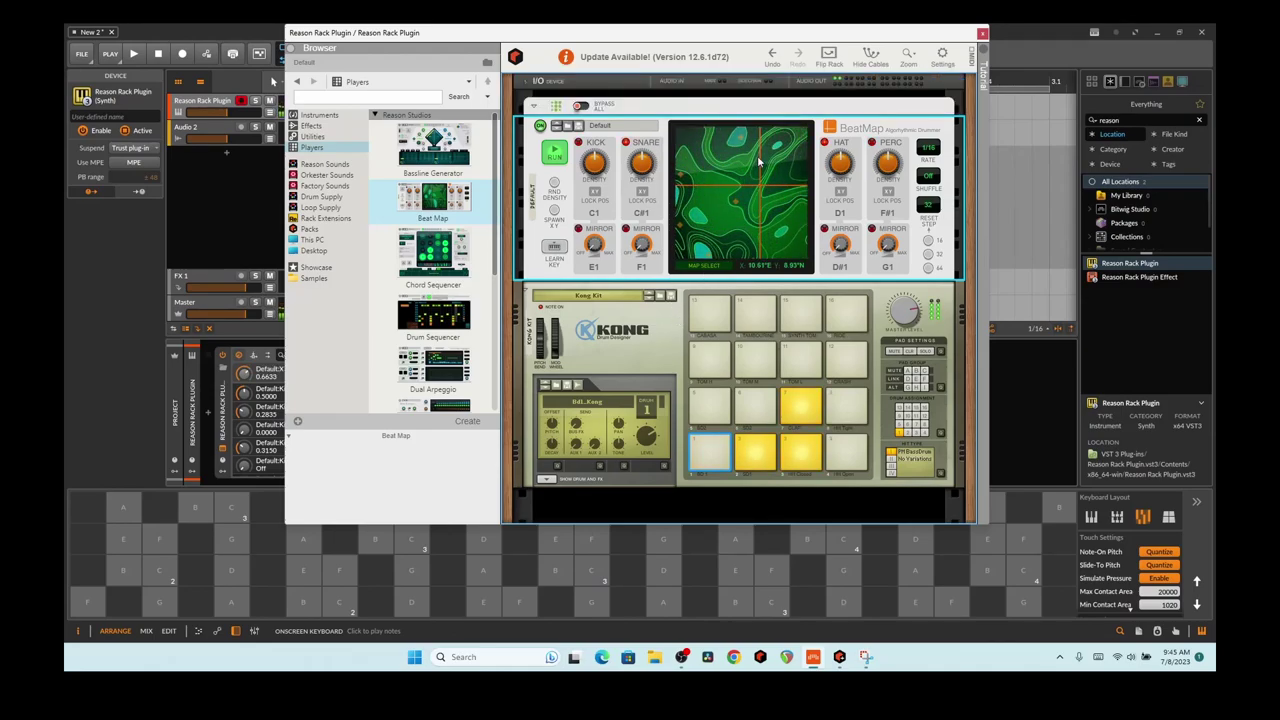
{"action": "left_click", "coordinate": [704, 214]}
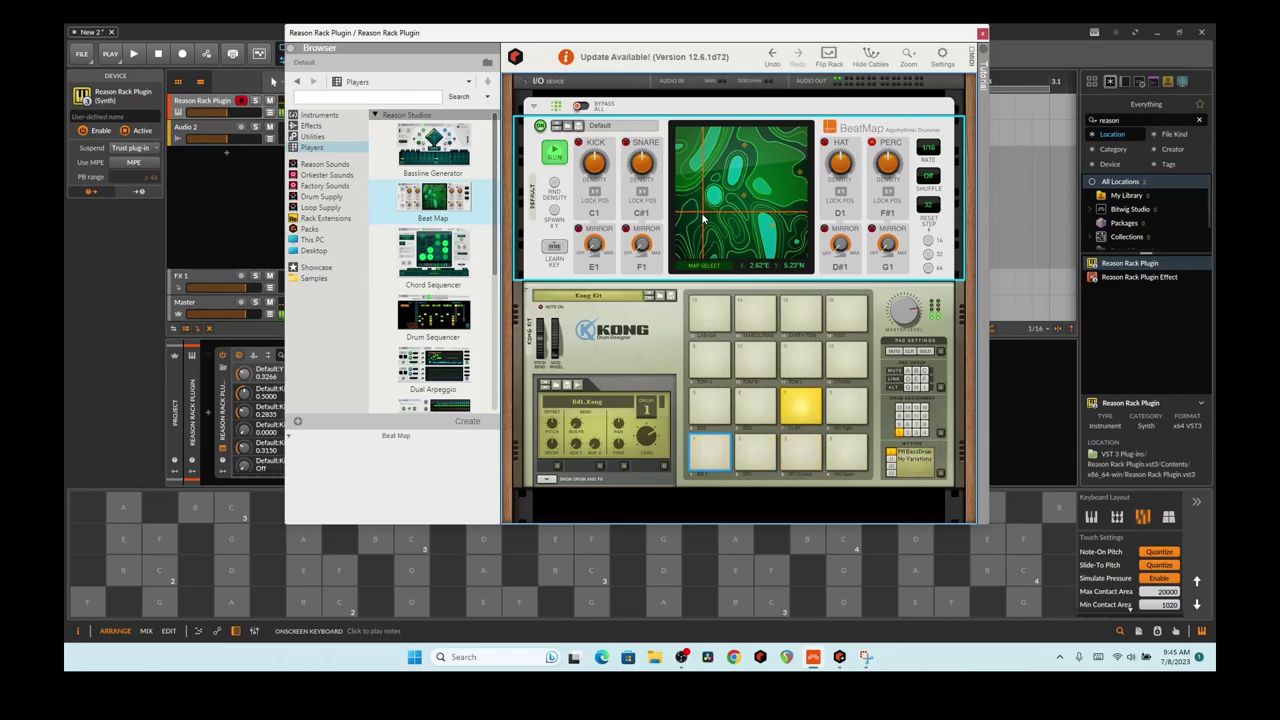
{"action": "left_click", "coordinate": [802, 222]}
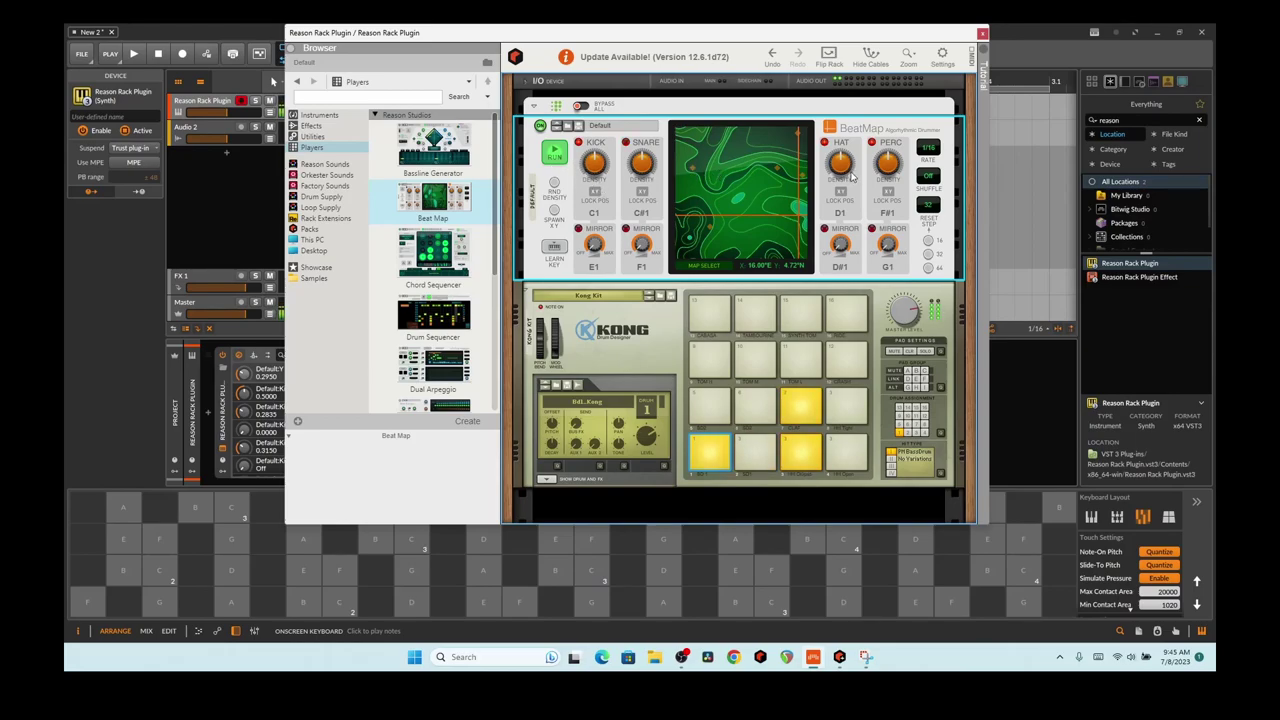
{"action": "left_click_drag", "start_coordinate": [742, 229], "coordinate": [738, 208]}
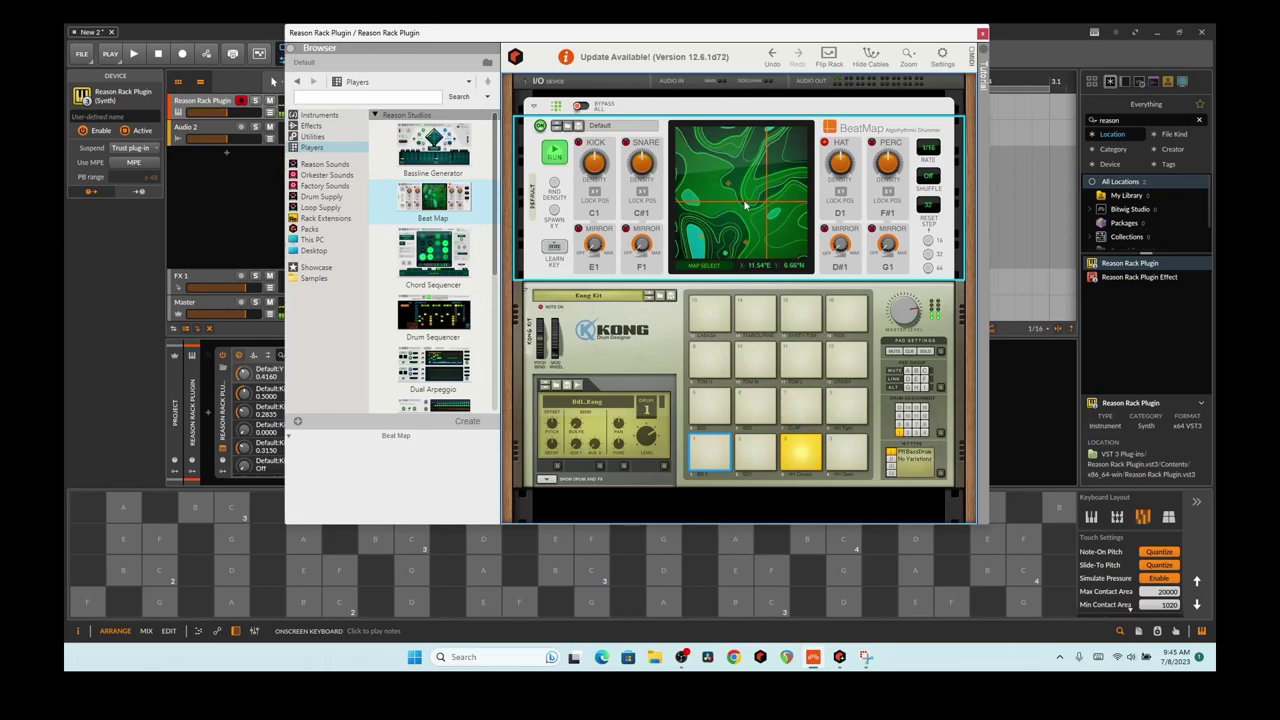
Step: Switch the Beat Map to the Arctic map and move its position to about 3.71°E, 3.79°N
{"action": "left_click", "coordinate": [716, 267]}
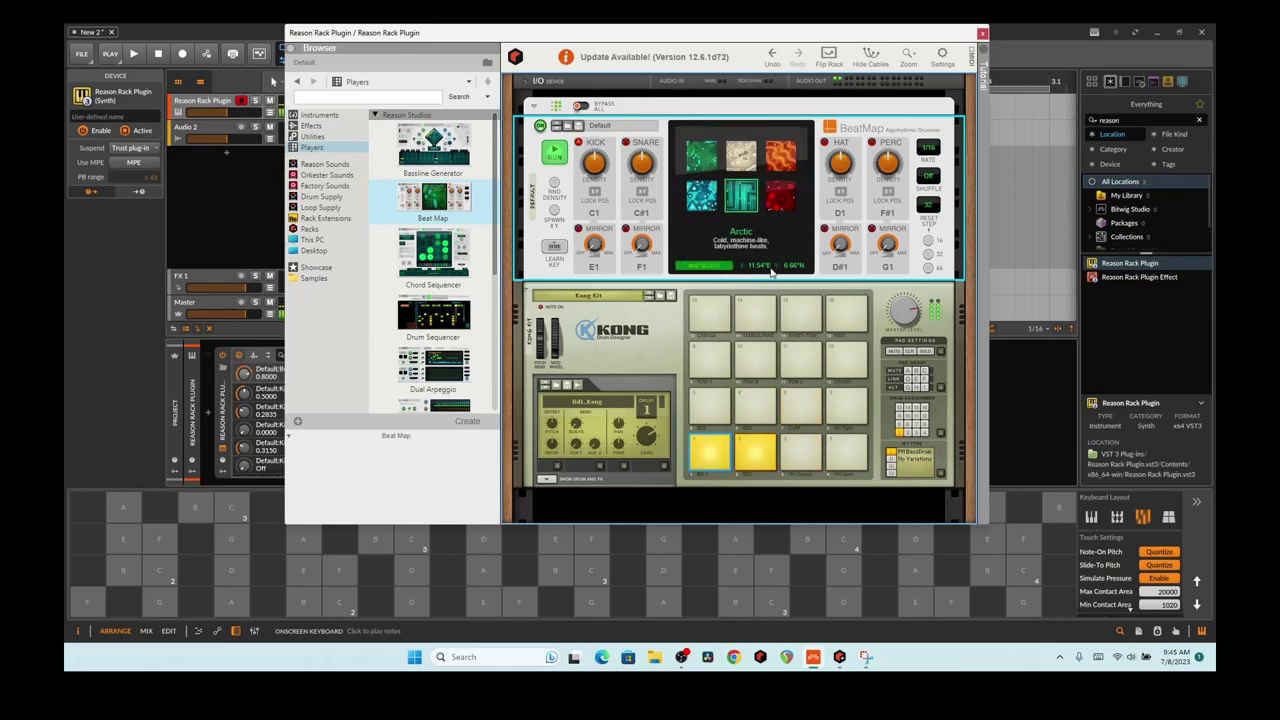
{"action": "left_click", "coordinate": [740, 196]}
{"action": "left_click_drag", "start_coordinate": [740, 200], "coordinate": [714, 178]}
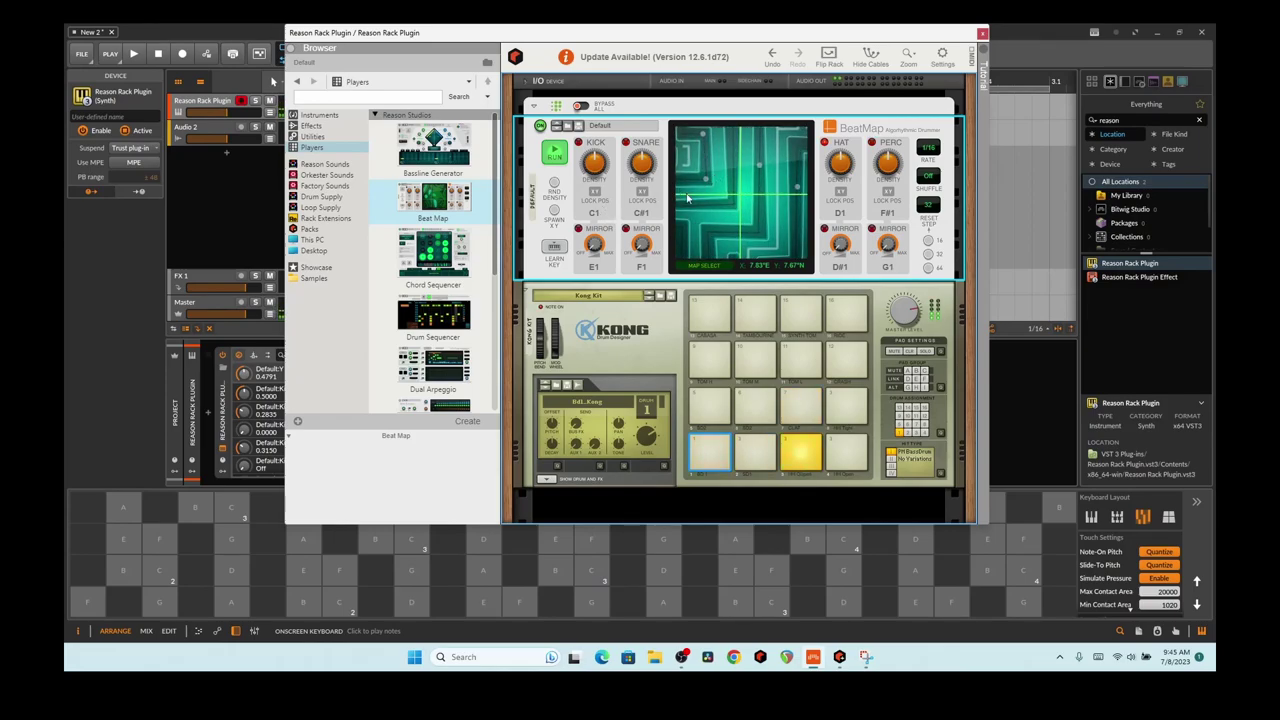
{"action": "left_click_drag", "start_coordinate": [738, 205], "coordinate": [711, 231]}
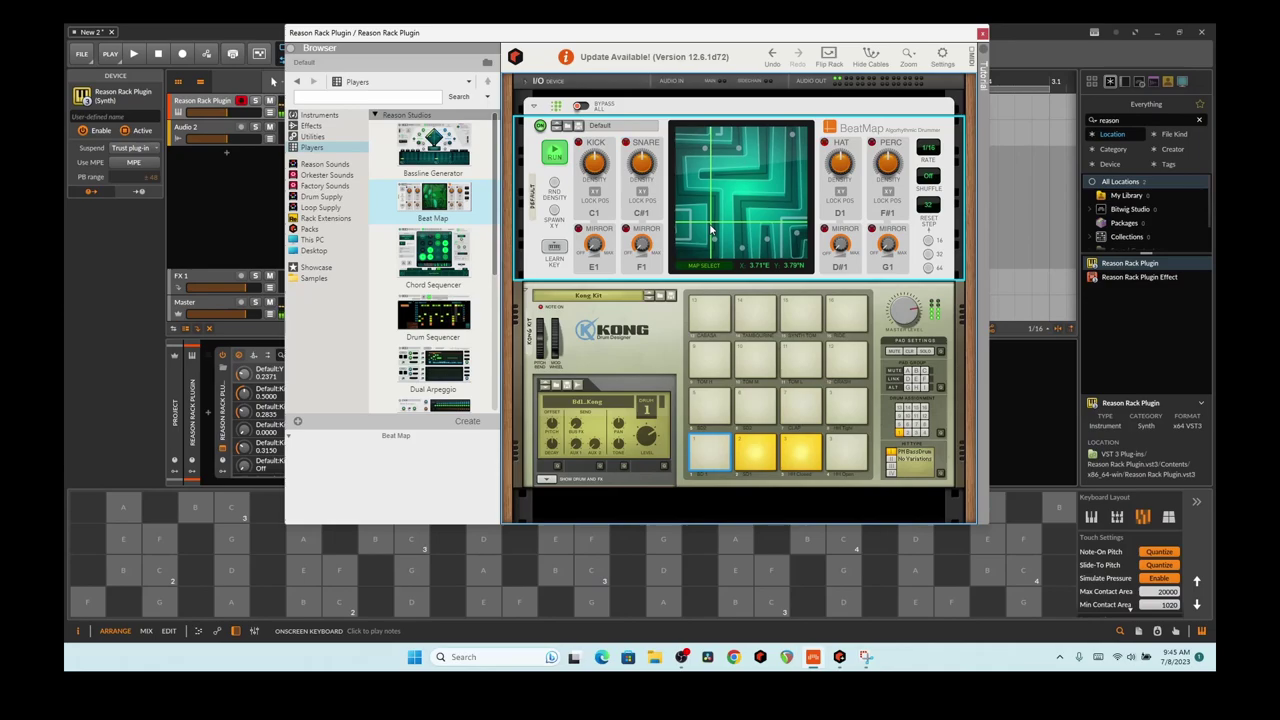
{"action": "left_click_drag", "start_coordinate": [924, 148], "coordinate": [928, 152]}
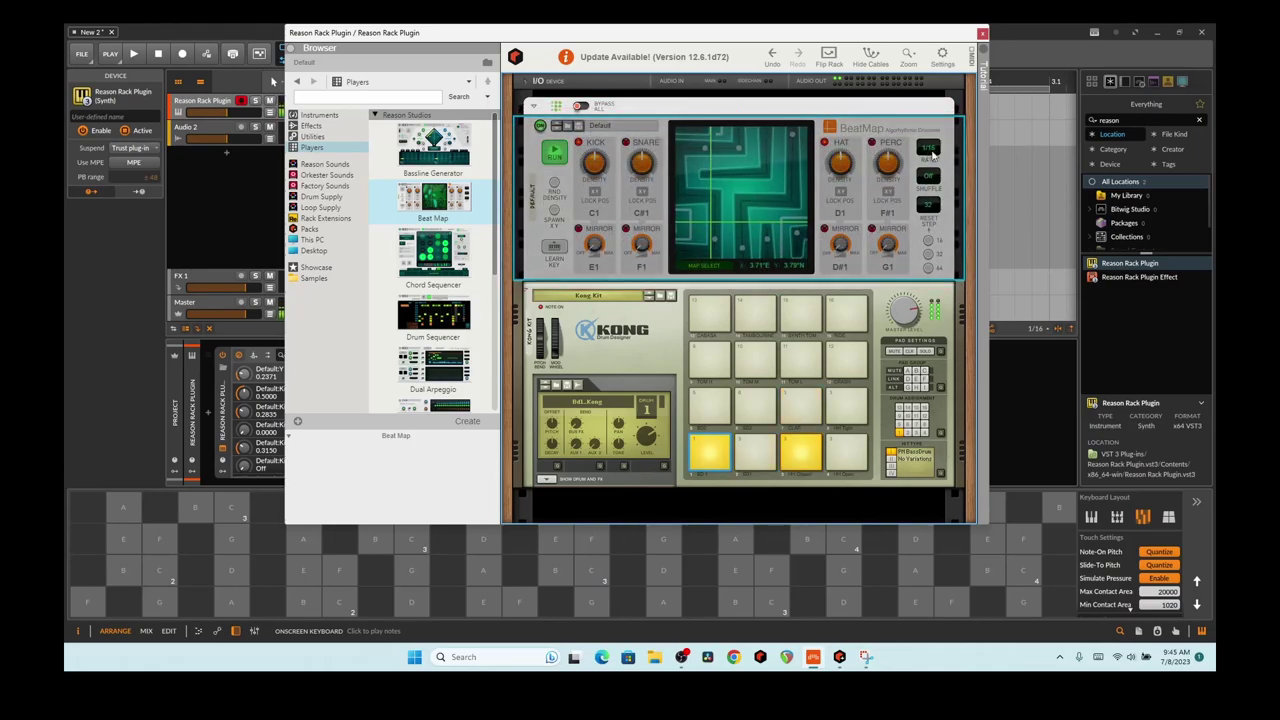
Step: Try the Beat Map at a 1/8 rate, set its rate to 1/32, and stop the player
{"action": "left_click", "coordinate": [927, 148]}
{"action": "left_click", "coordinate": [810, 168]}
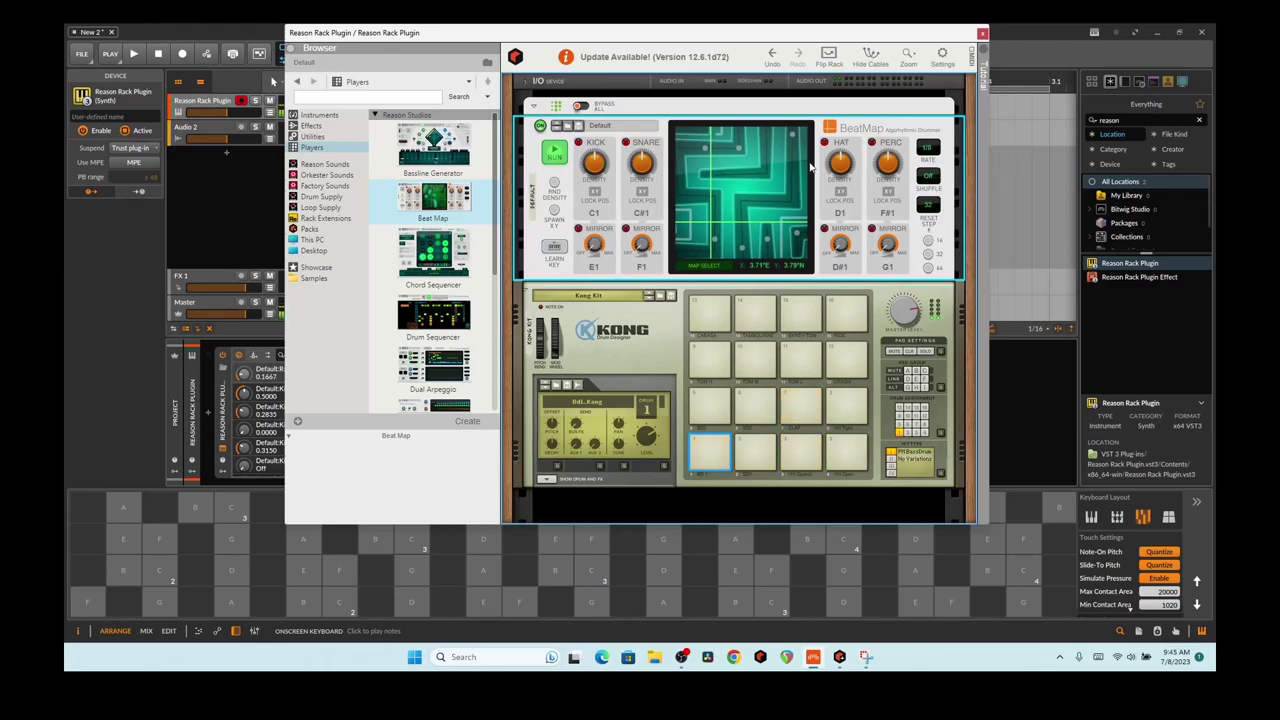
{"action": "left_click", "coordinate": [927, 148]}
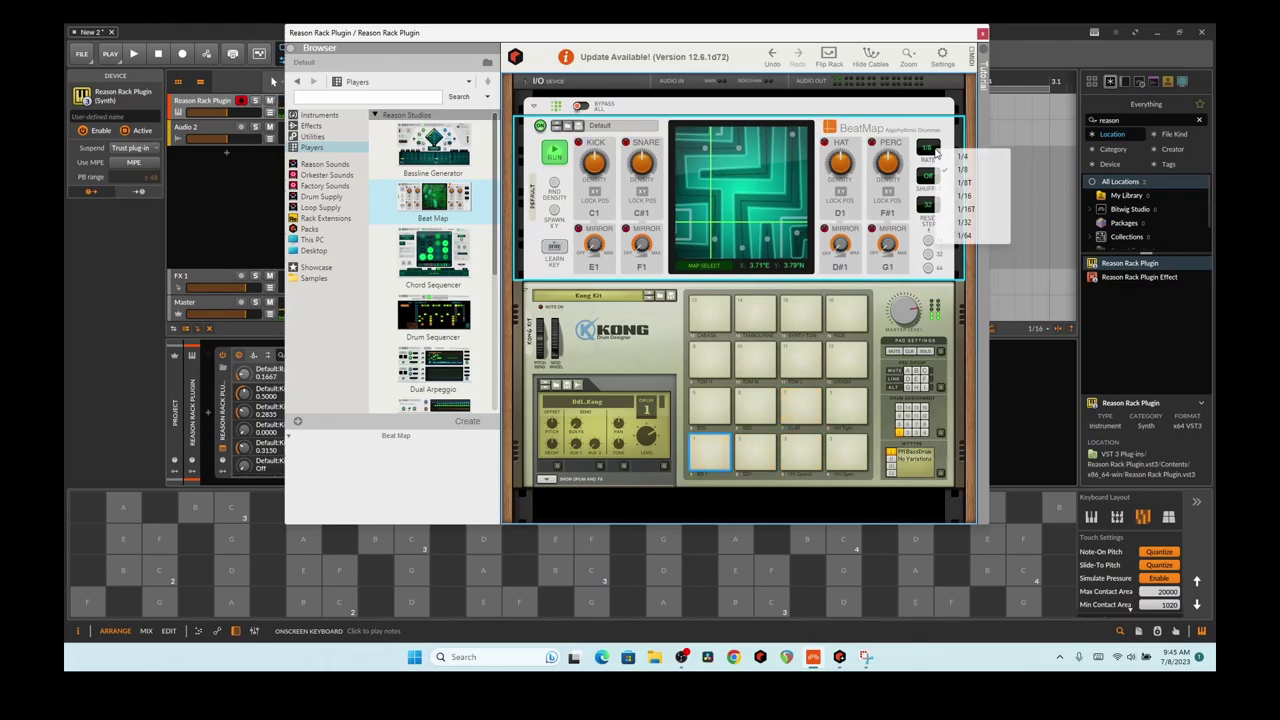
{"action": "left_click", "coordinate": [962, 223]}
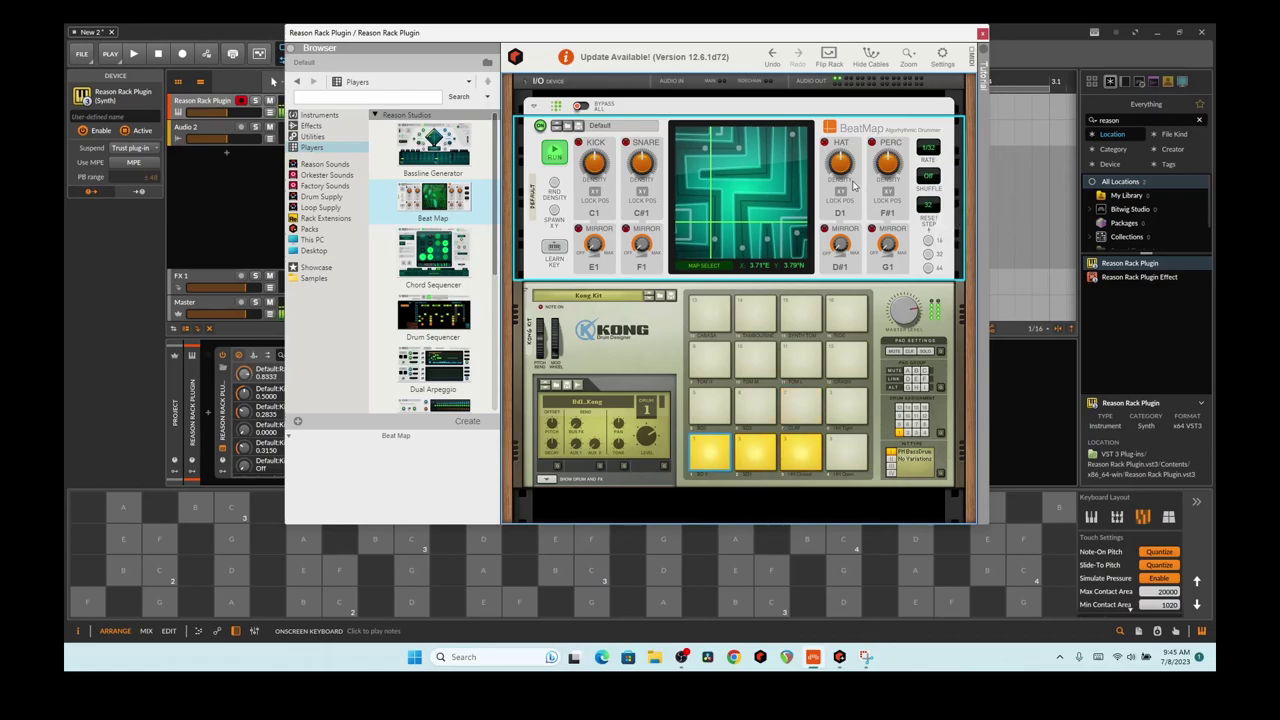
{"action": "left_click", "coordinate": [795, 304]}
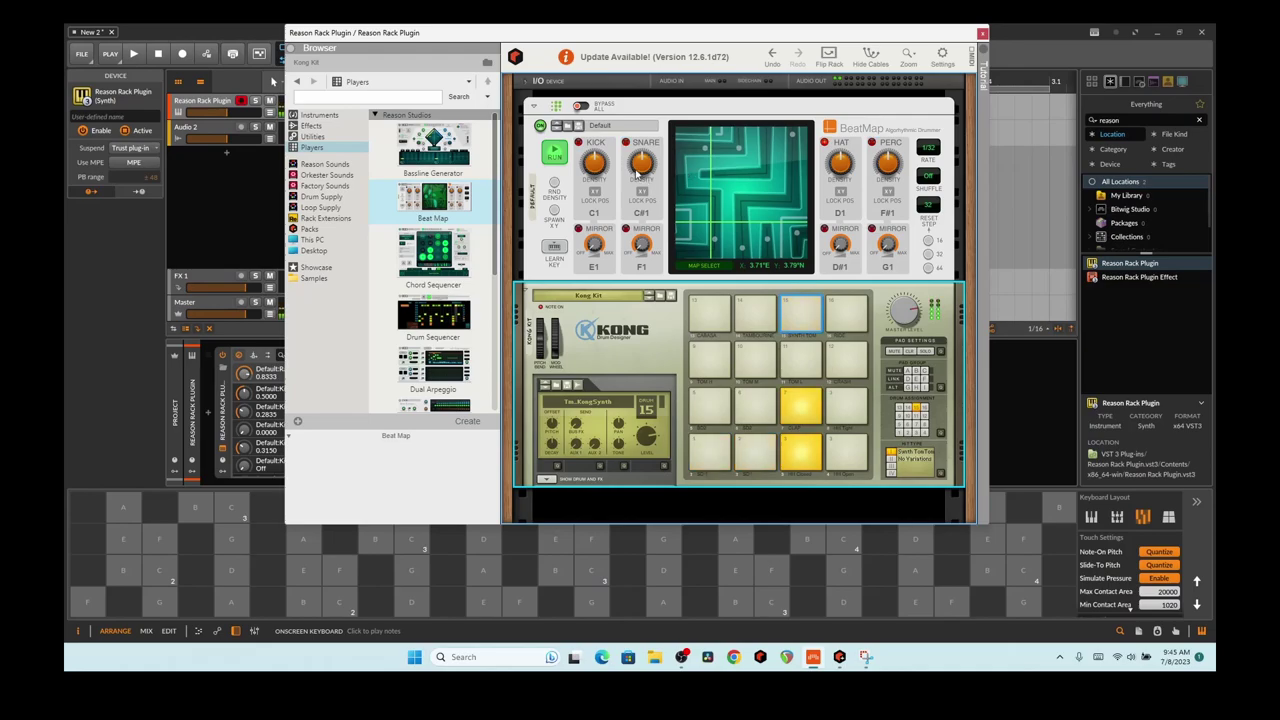
{"action": "left_click", "coordinate": [554, 154]}
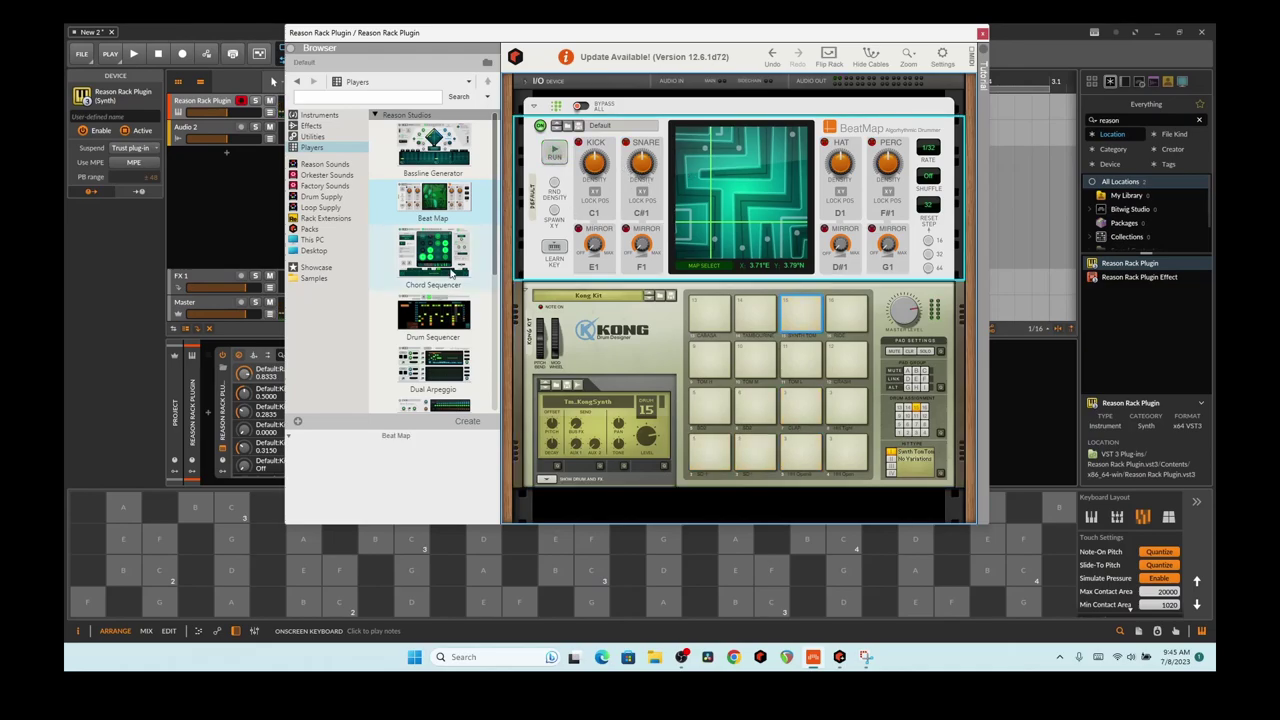
Step: Replace the Kong Drum Designer with the Europa Shapeshifting Synthesizer from the instruments
{"action": "scroll", "coordinate": [495, 280], "scroll_direction": "down", "scroll_amount": 1}
{"action": "left_click", "coordinate": [585, 328]}
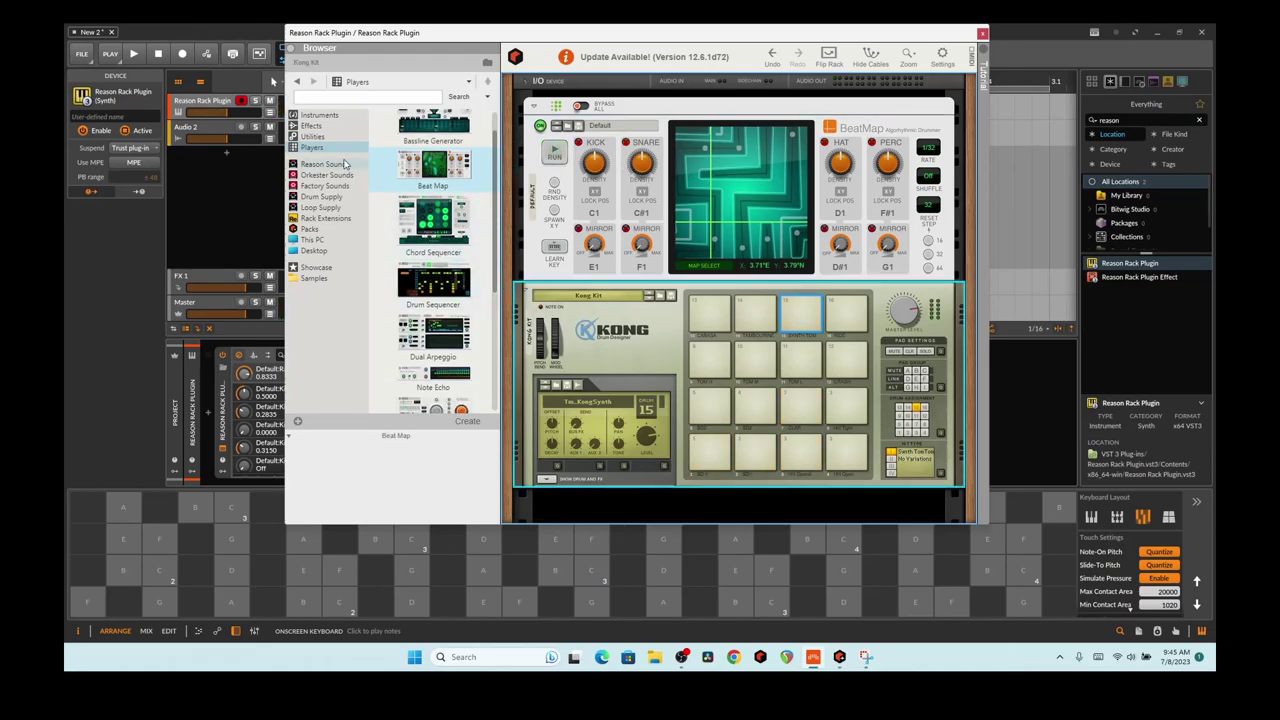
{"action": "left_click", "coordinate": [319, 114]}
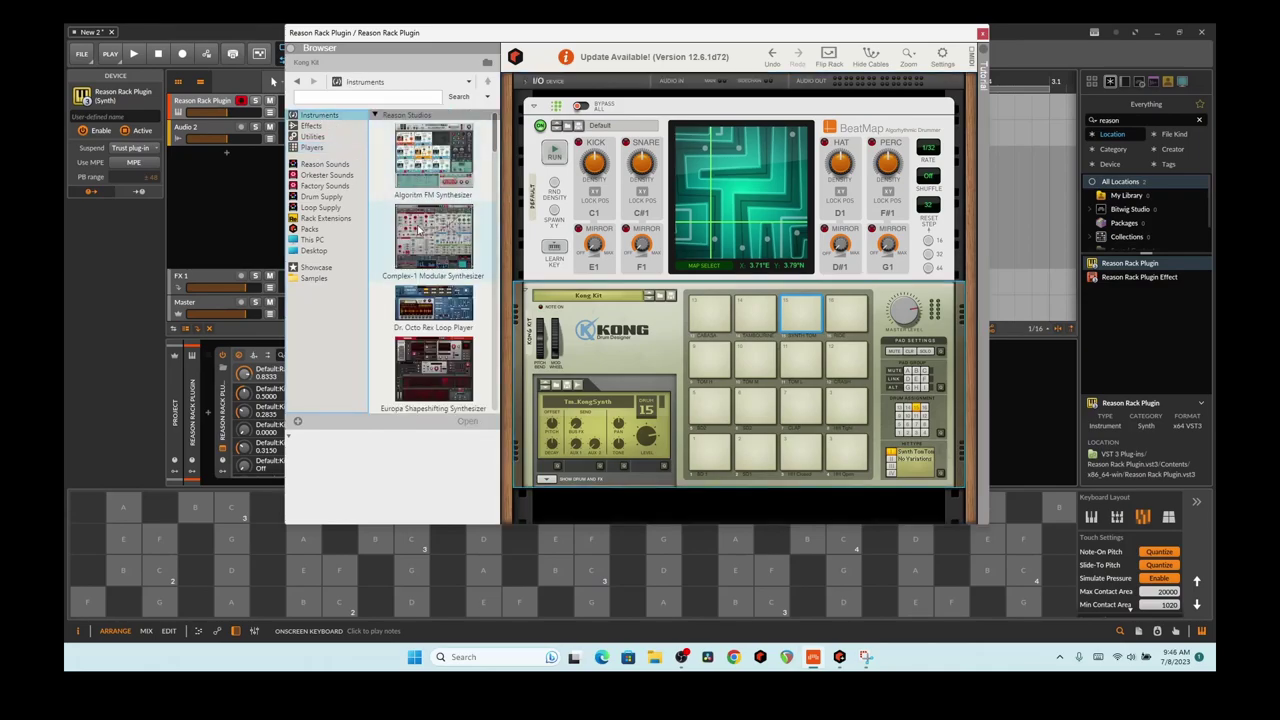
{"action": "scroll", "coordinate": [420, 230], "scroll_direction": "down", "scroll_amount": 1}
{"action": "left_click_drag", "start_coordinate": [432, 338], "coordinate": [568, 322]}
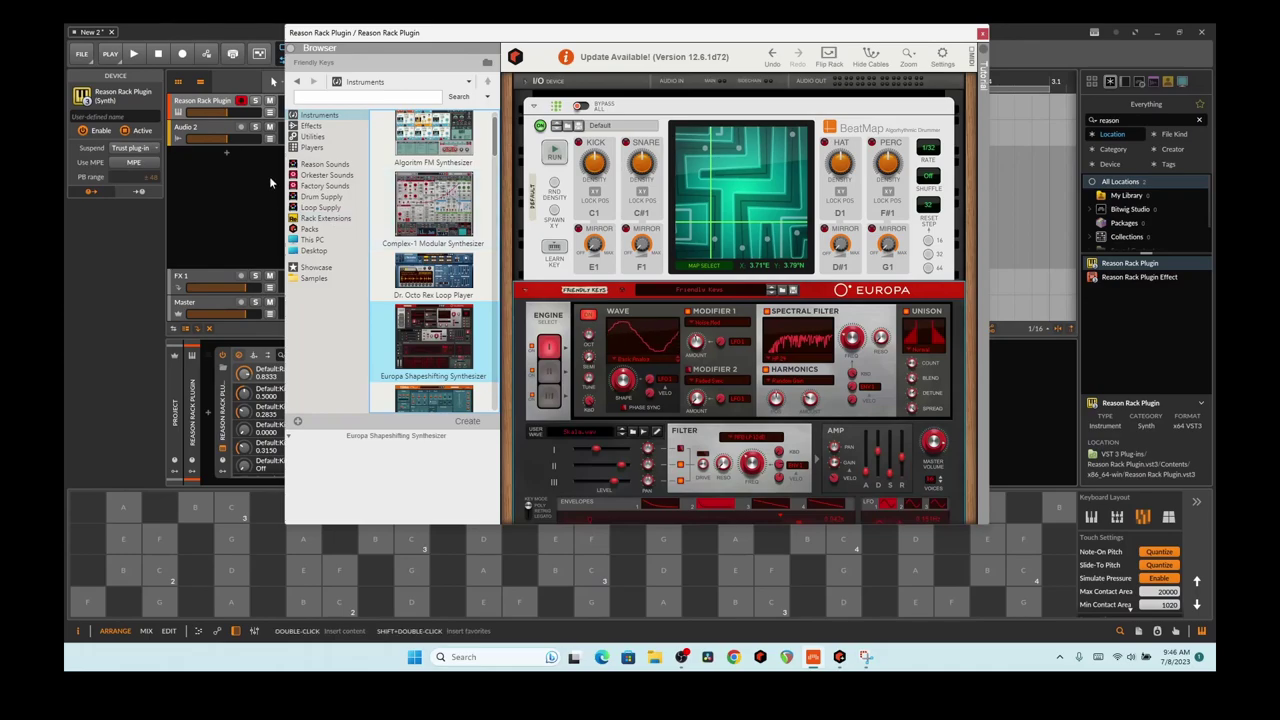
Step: Replace the Beat Map with a Chord Sequencer, run it with the Classic Pop & Rock chord set Major Magnate, and stop it
{"action": "left_click", "coordinate": [312, 147]}
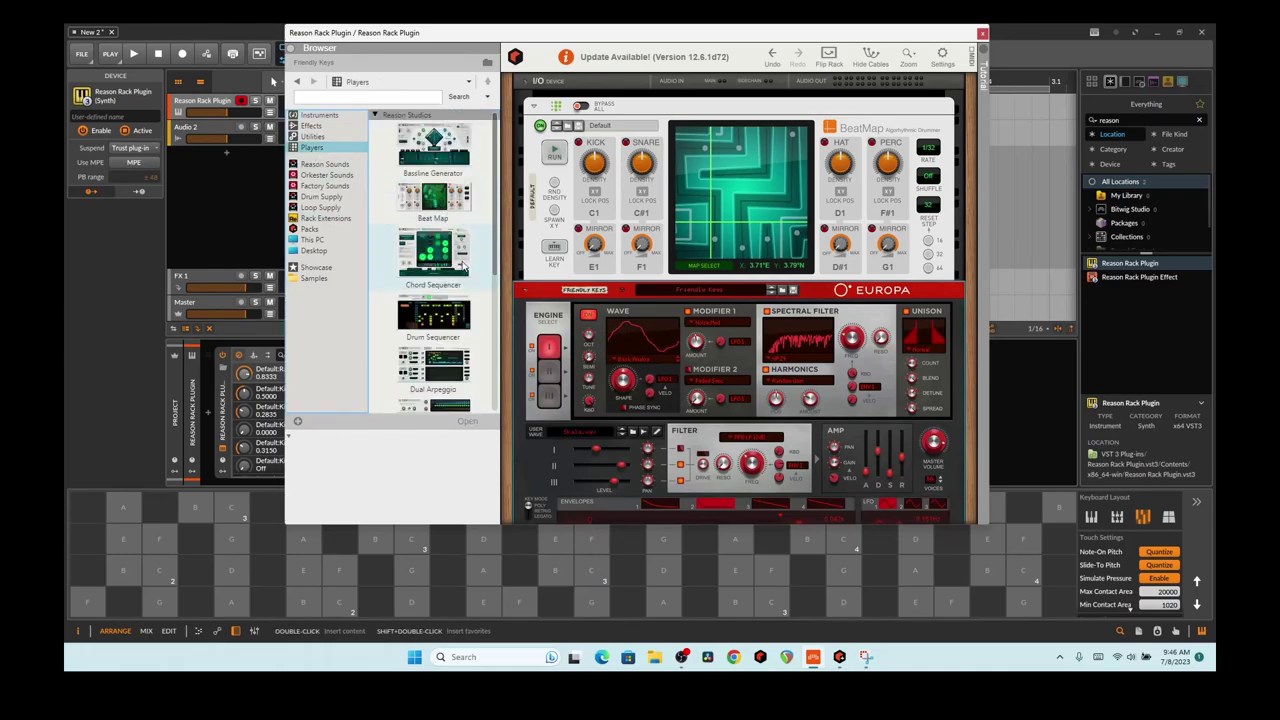
{"action": "left_click_drag", "start_coordinate": [437, 255], "coordinate": [604, 238]}
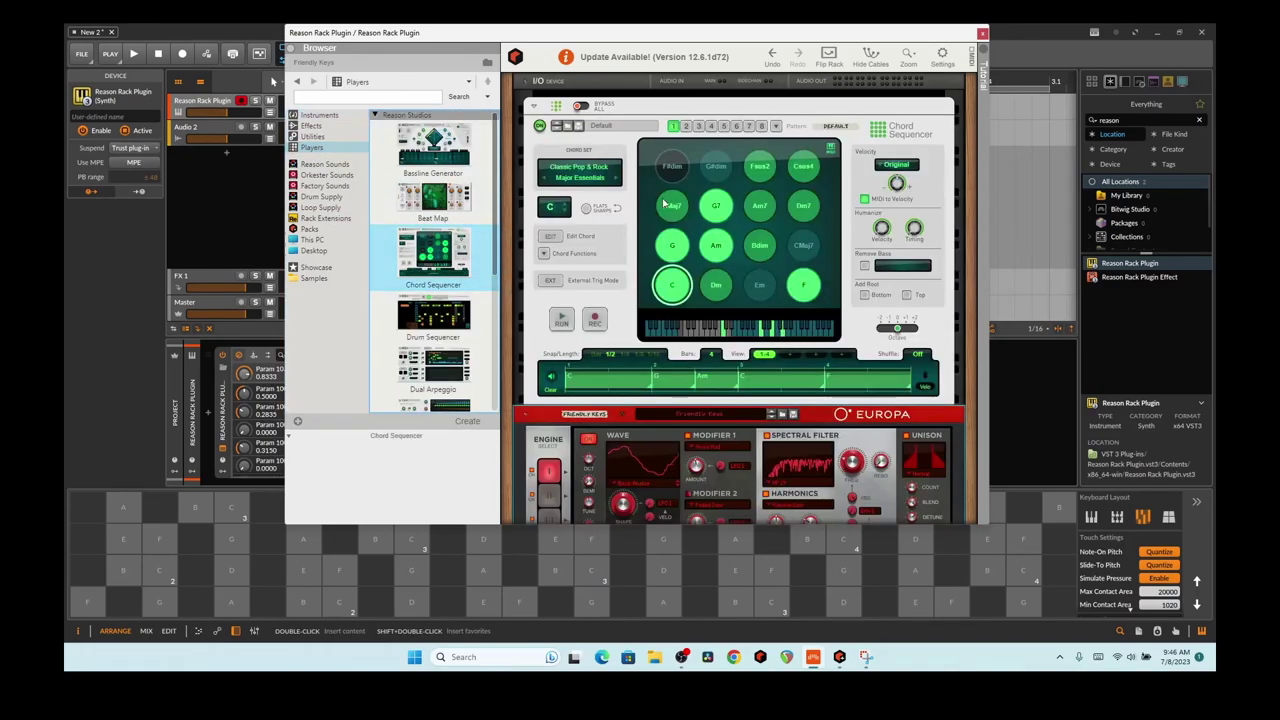
{"action": "left_click", "coordinate": [561, 319]}
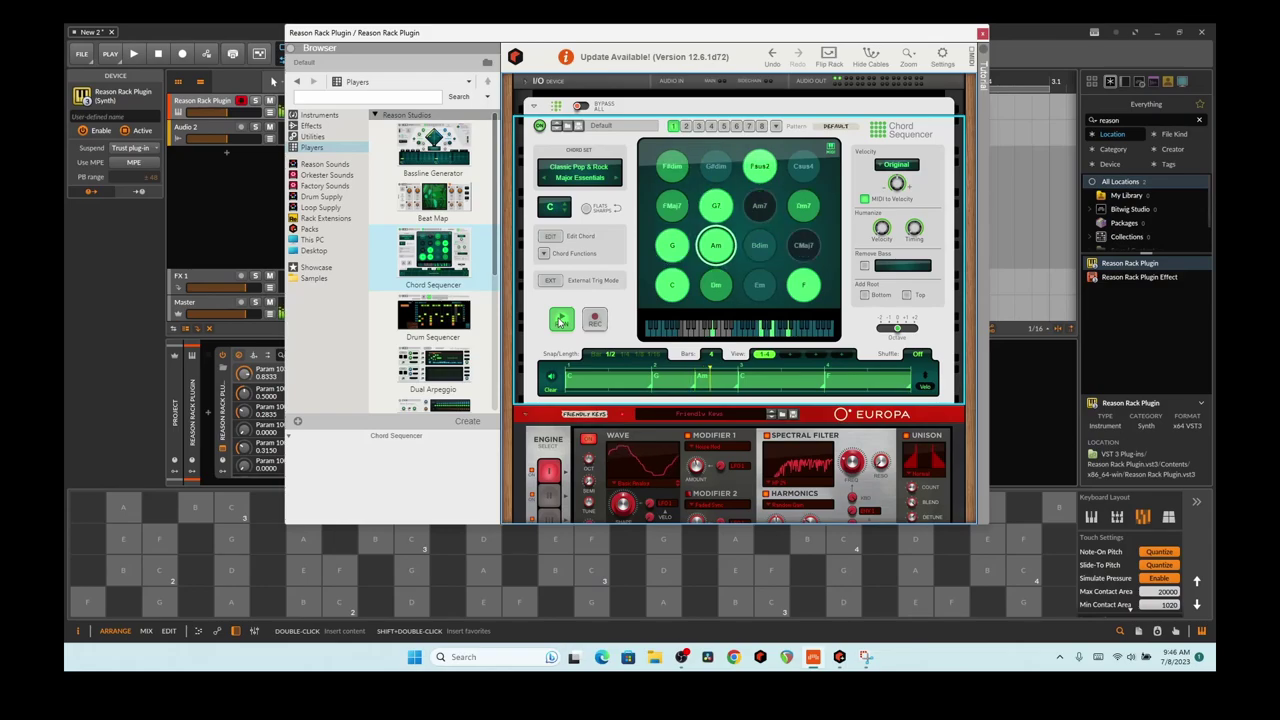
{"action": "left_click", "coordinate": [617, 181]}
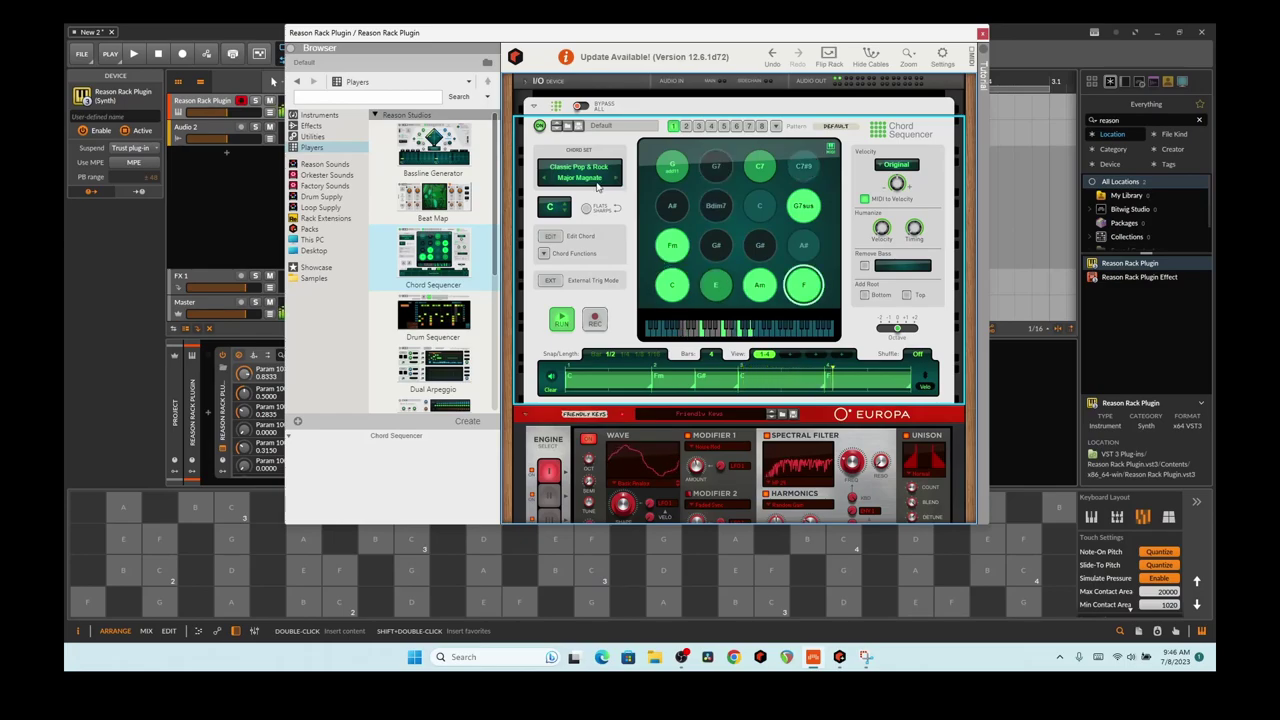
{"action": "left_click", "coordinate": [562, 320]}
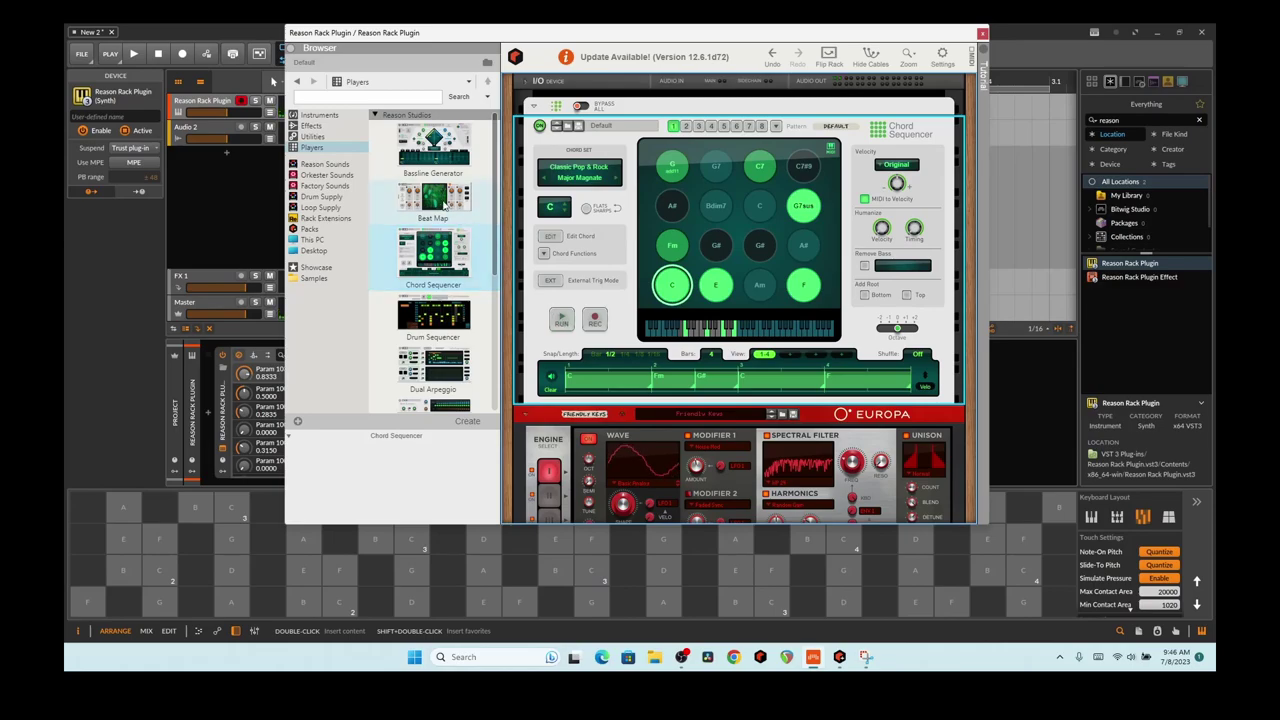
Step: Find the Pattern Mutator among the players and insert it between the Chord Sequencer and Europa
{"action": "scroll", "coordinate": [446, 204], "scroll_direction": "down", "scroll_amount": 2}
{"action": "scroll", "coordinate": [446, 240], "scroll_direction": "down", "scroll_amount": 3}
{"action": "scroll", "coordinate": [446, 245], "scroll_direction": "down", "scroll_amount": 2}
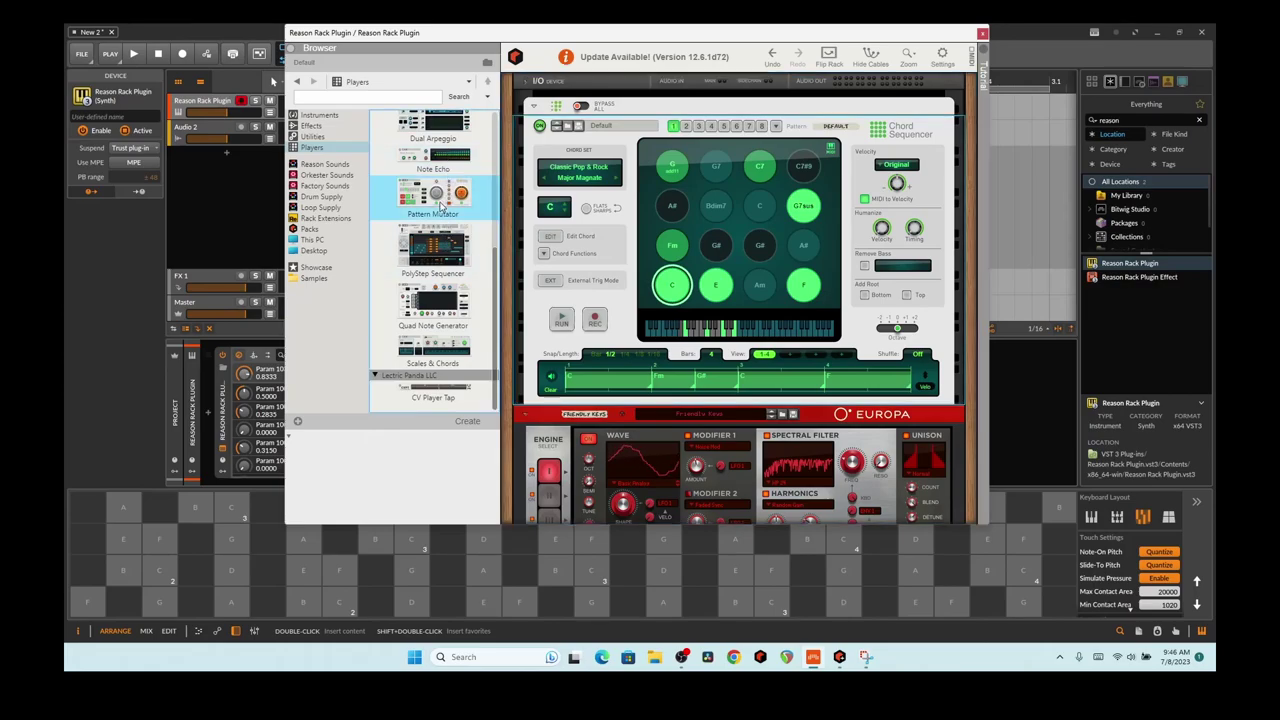
{"action": "mouse_move", "coordinate": [433, 205]}
{"action": "left_mouse_down"}
{"action": "mouse_move", "coordinate": [505, 228]}
{"action": "mouse_move", "coordinate": [468, 232]}
{"action": "mouse_move", "coordinate": [450, 210]}
{"action": "left_mouse_up"}
{"action": "left_click_drag", "start_coordinate": [450, 210], "coordinate": [662, 400]}
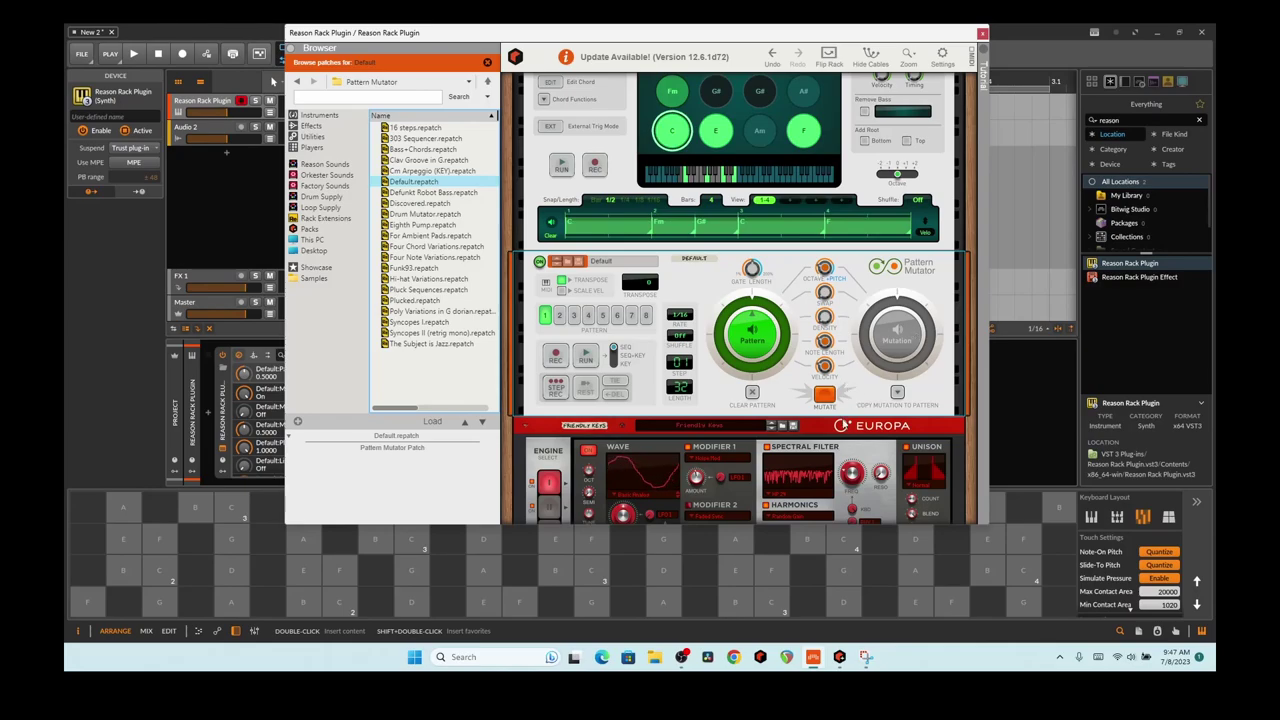
Step: Record the running Chord Sequencer into the Pattern Mutator, play the recorded pattern, and stop the Chord Sequencer
{"action": "left_click", "coordinate": [557, 356]}
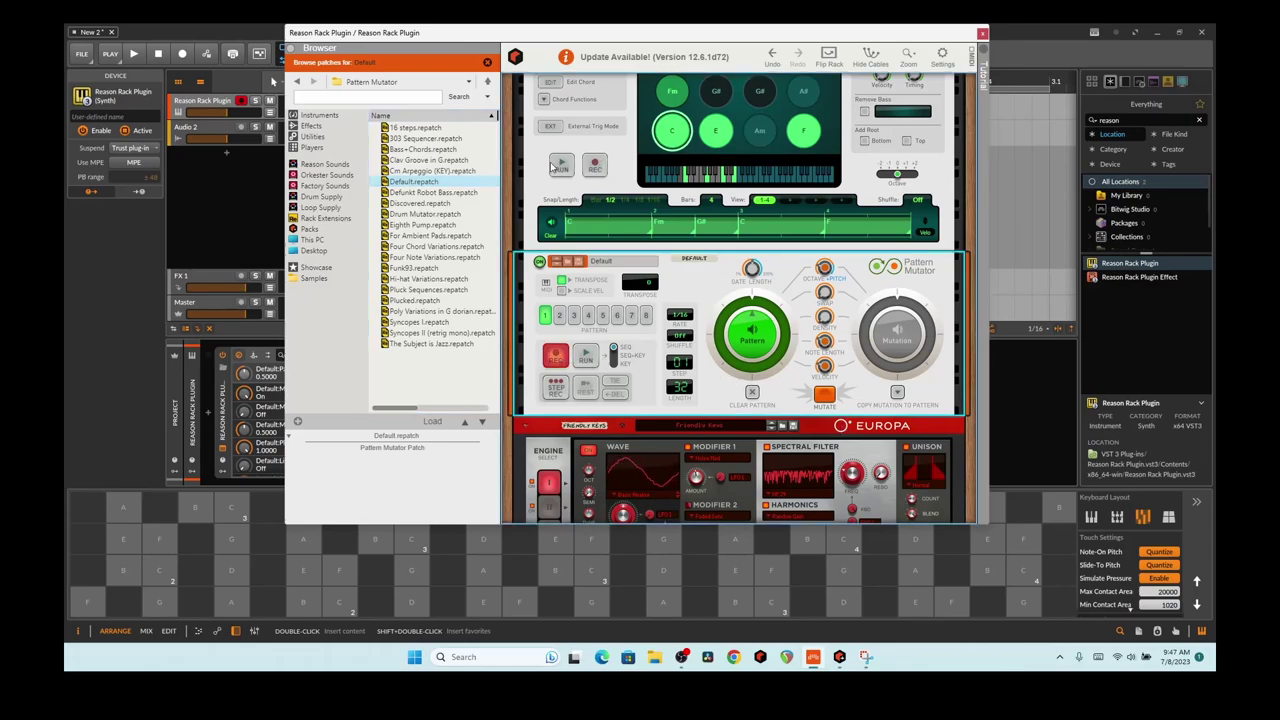
{"action": "left_click", "coordinate": [553, 167]}
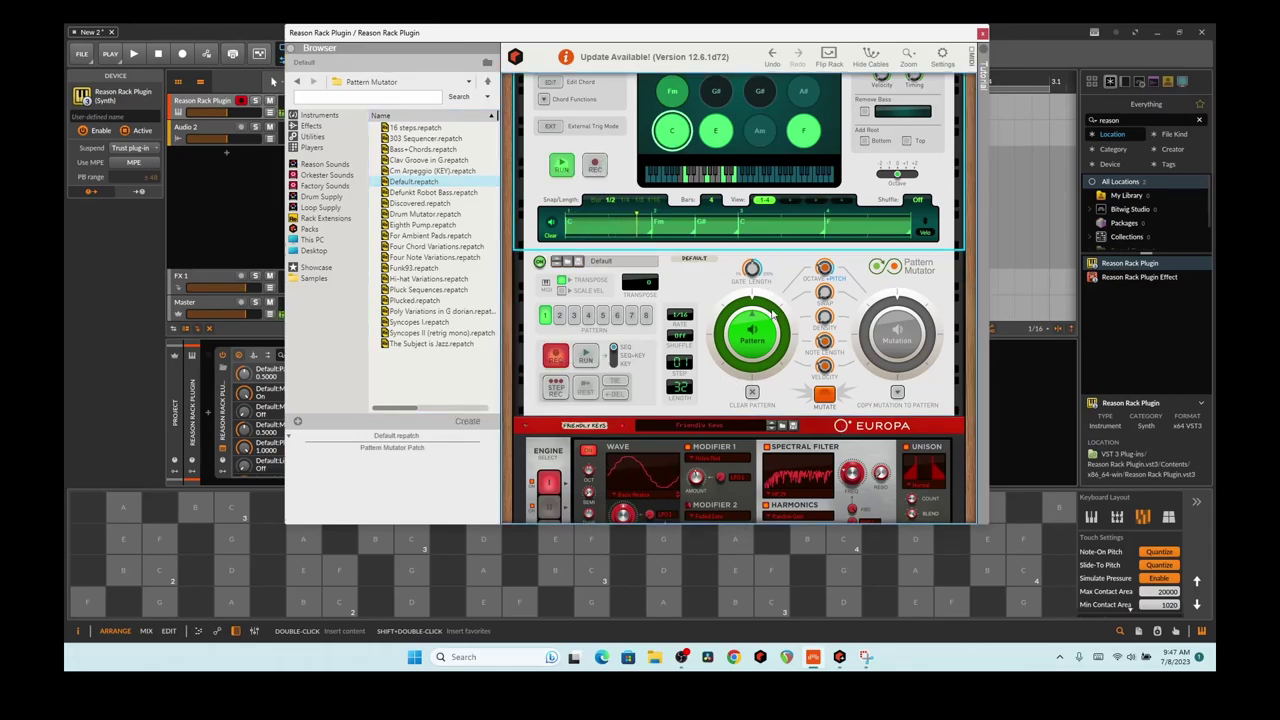
{"action": "left_click", "coordinate": [587, 354]}
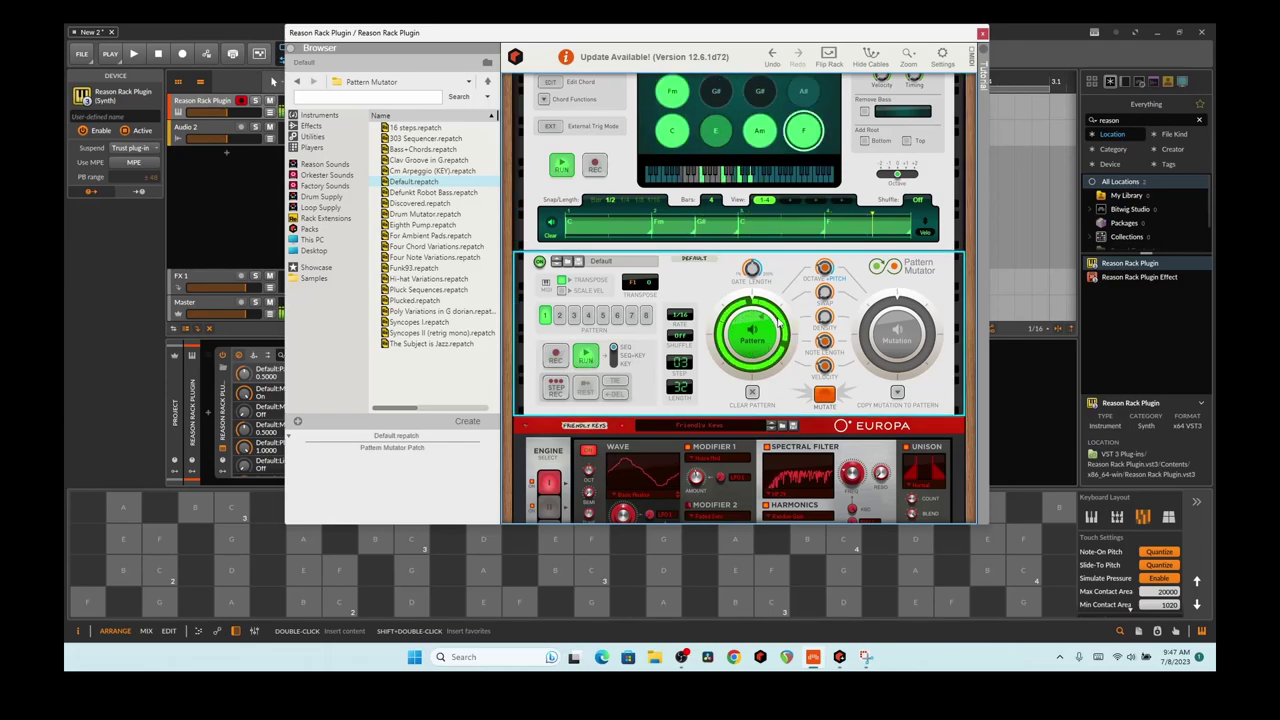
{"action": "left_click", "coordinate": [563, 167]}
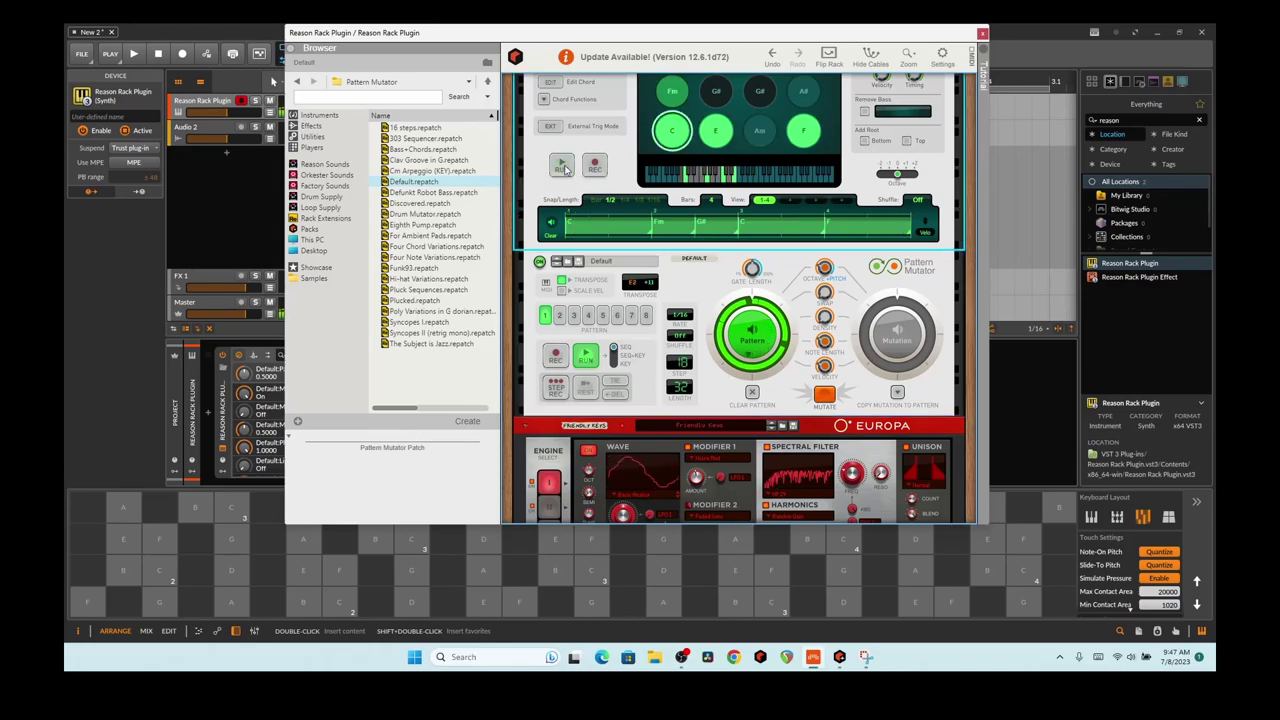
Step: Mutate the Pattern Mutator's running pattern several times and stop its playback
{"action": "left_click", "coordinate": [838, 400]}
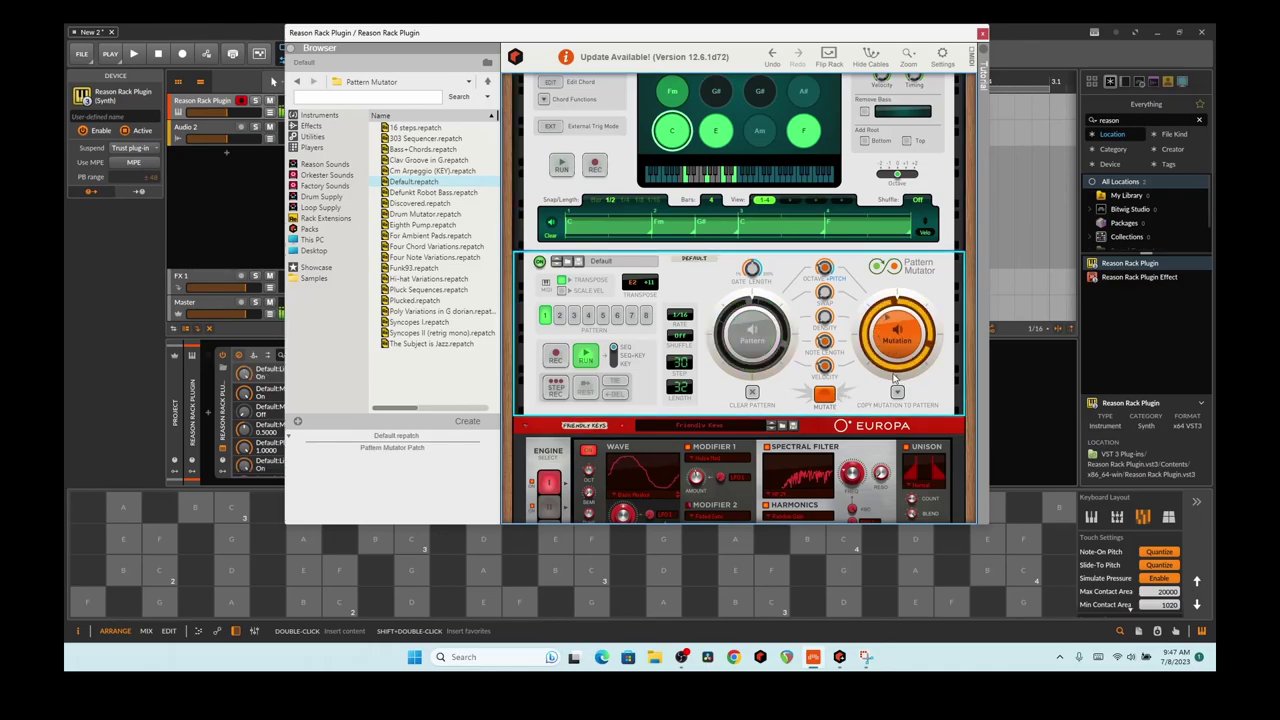
{"action": "left_click", "coordinate": [826, 396]}
{"action": "left_click", "coordinate": [824, 396]}
{"action": "left_click", "coordinate": [824, 396]}
{"action": "left_click", "coordinate": [585, 361]}
{"action": "scroll", "coordinate": [704, 176], "scroll_direction": "up", "scroll_amount": 3}
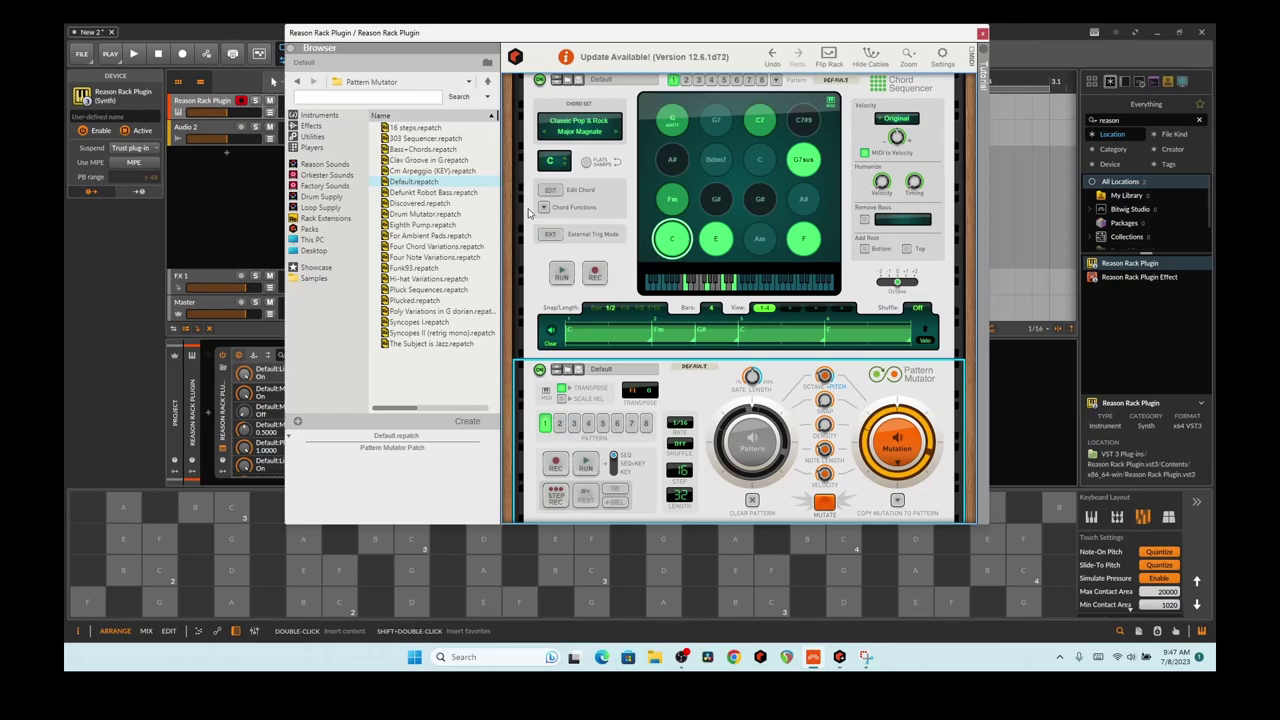
{"action": "scroll", "coordinate": [654, 406], "scroll_direction": "down", "scroll_amount": 2}
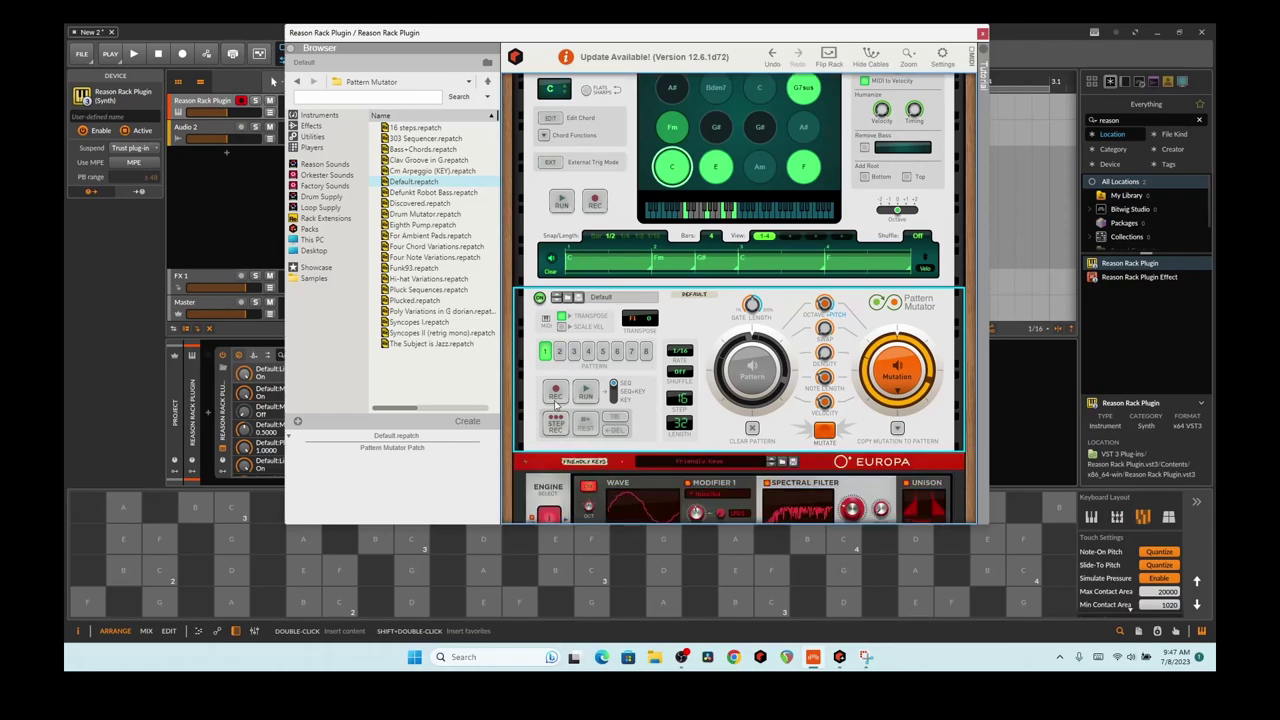
Step: Replace Europa with the Complex-1 Modular Synthesizer and step through its patches from Canada to Colourform Sequence and Computer Drone
{"action": "left_click", "coordinate": [312, 115]}
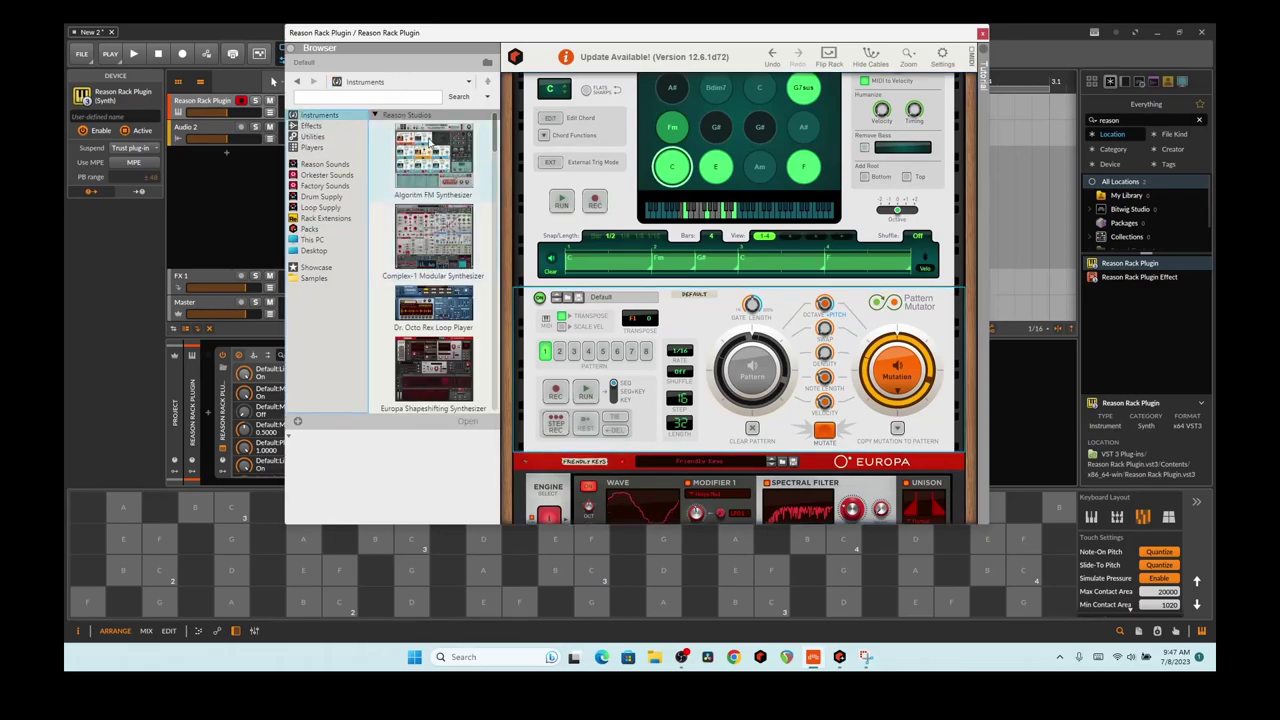
{"action": "left_click_drag", "start_coordinate": [441, 245], "coordinate": [550, 255]}
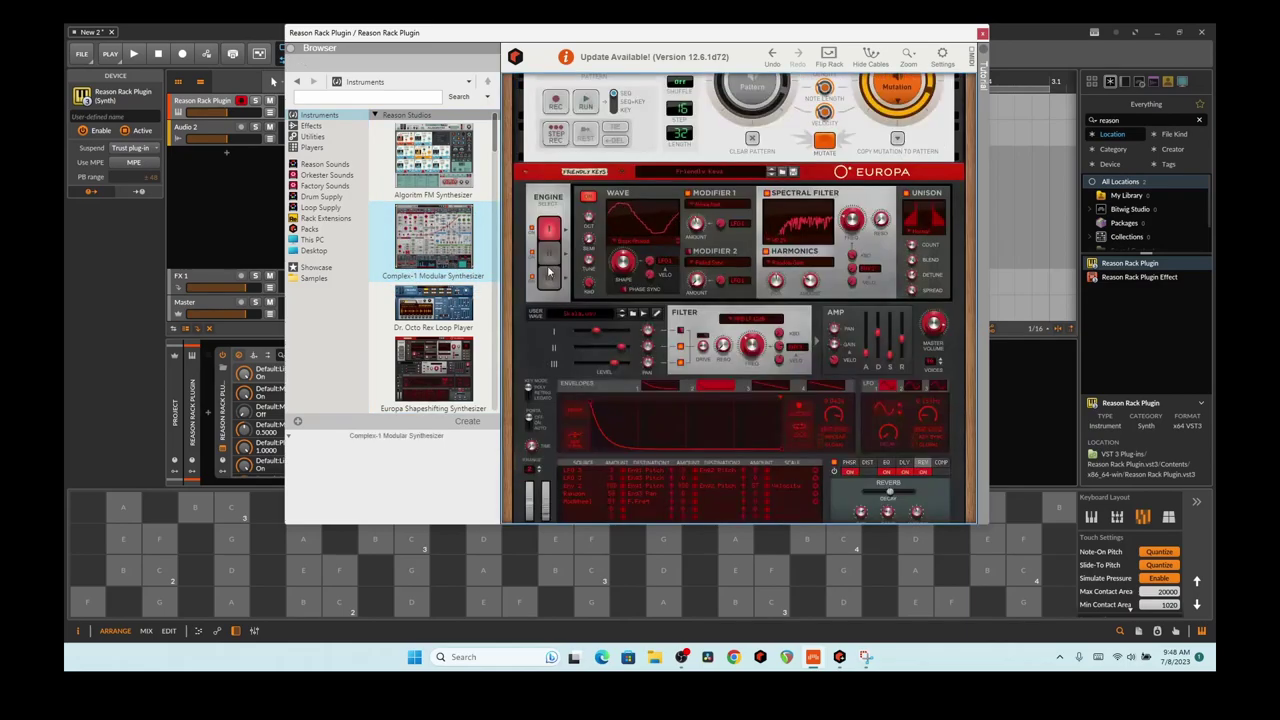
{"action": "left_click_drag", "start_coordinate": [474, 240], "coordinate": [600, 245]}
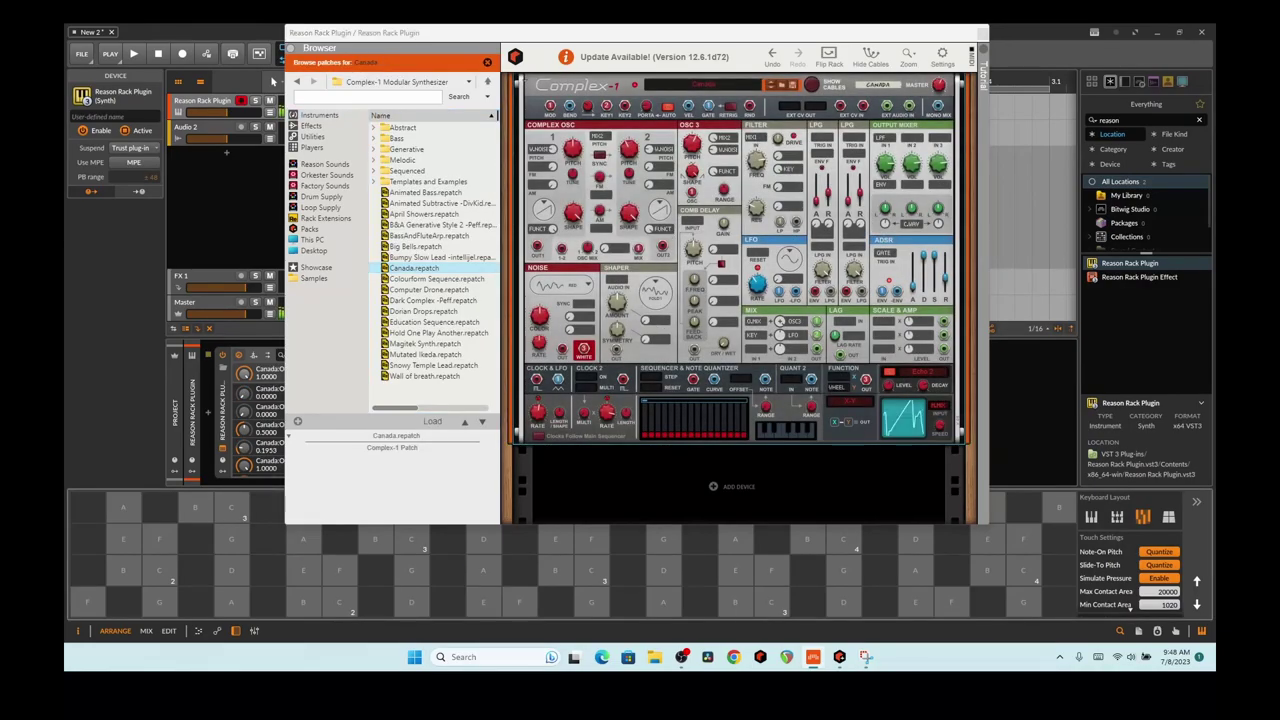
{"action": "left_click", "coordinate": [779, 84]}
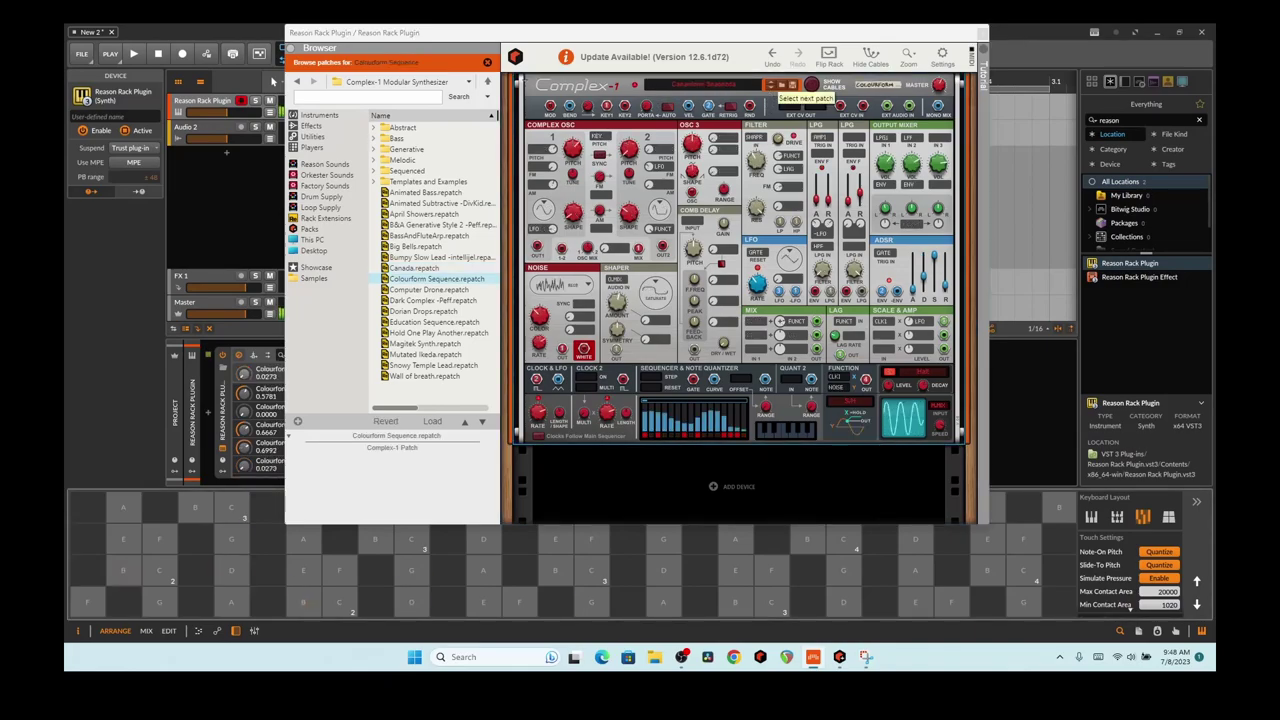
{"action": "left_click", "coordinate": [779, 84]}
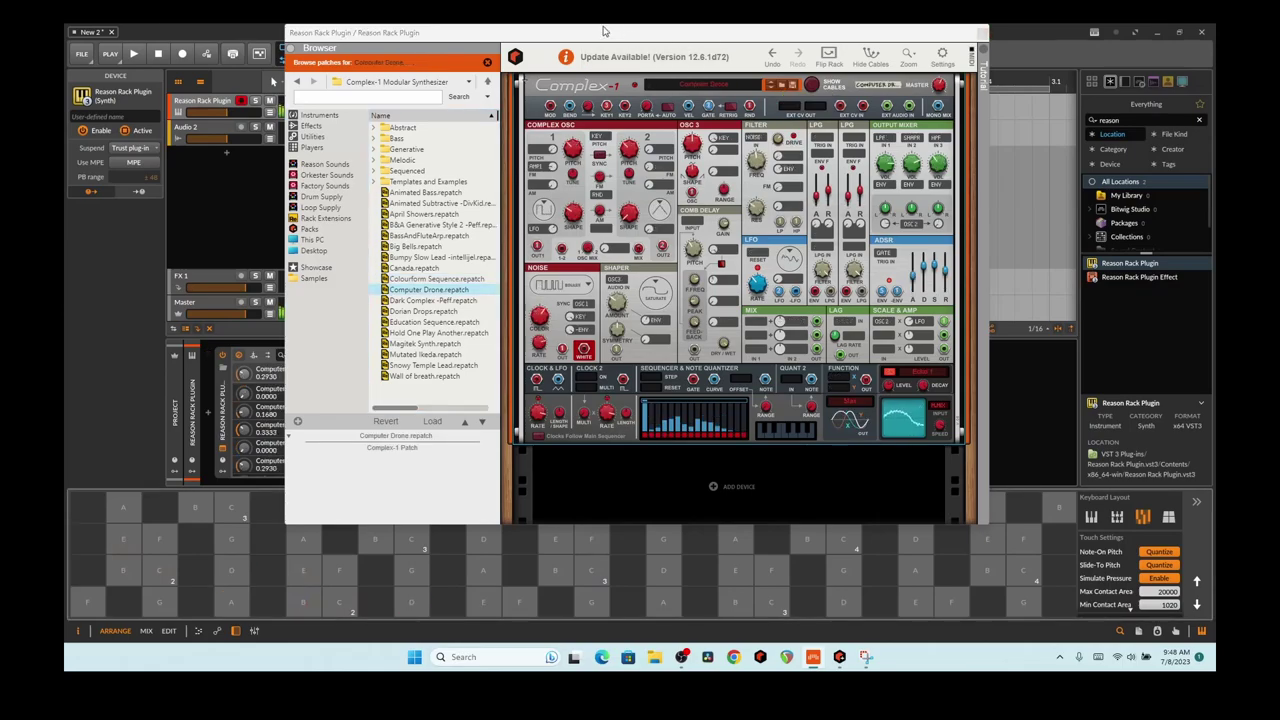
Step: Replace the Complex-1 with the Dr. Octo Rex Loop Player from the instruments
{"action": "left_click", "coordinate": [319, 114]}
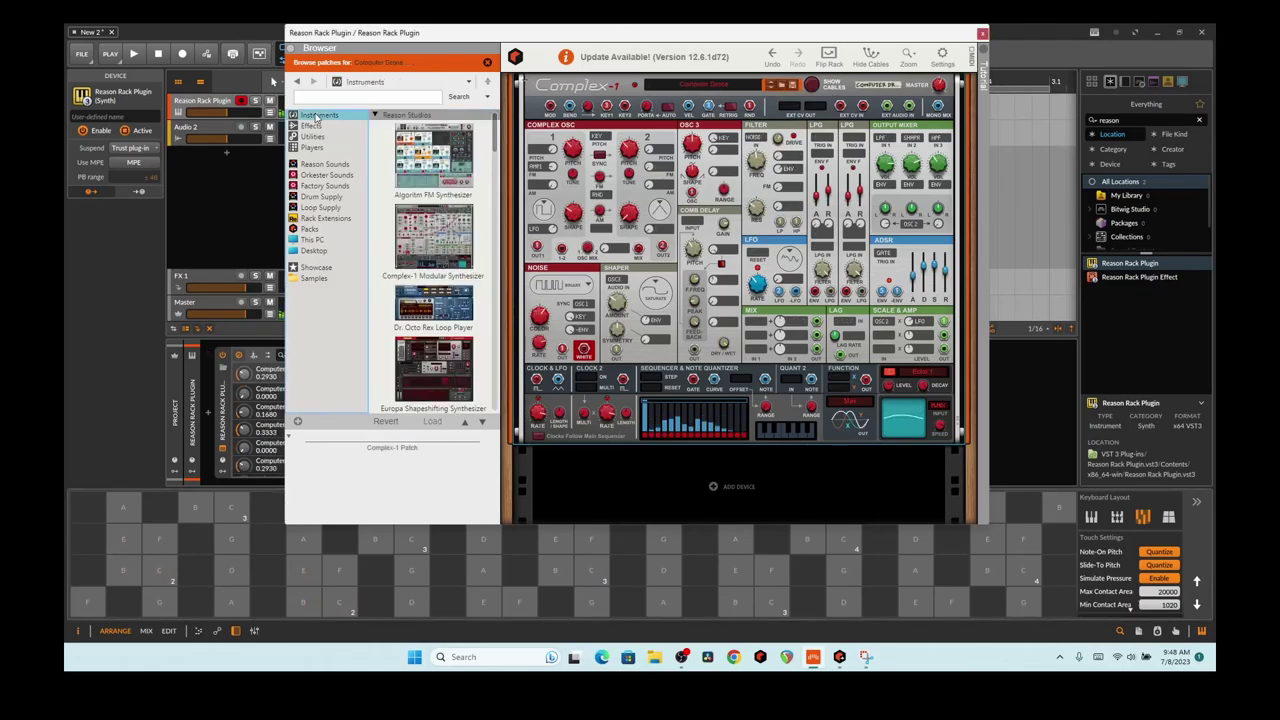
{"action": "scroll", "coordinate": [460, 260], "scroll_direction": "down", "scroll_amount": 1}
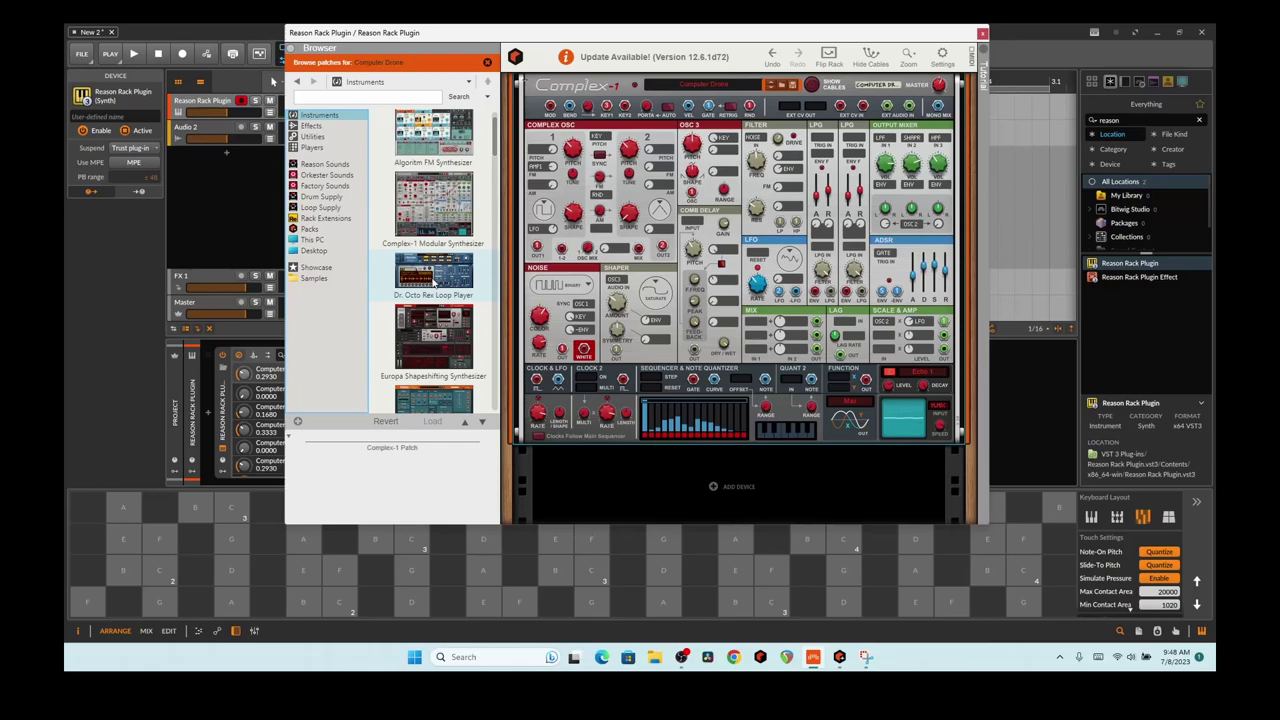
{"action": "left_click_drag", "start_coordinate": [432, 284], "coordinate": [736, 262]}
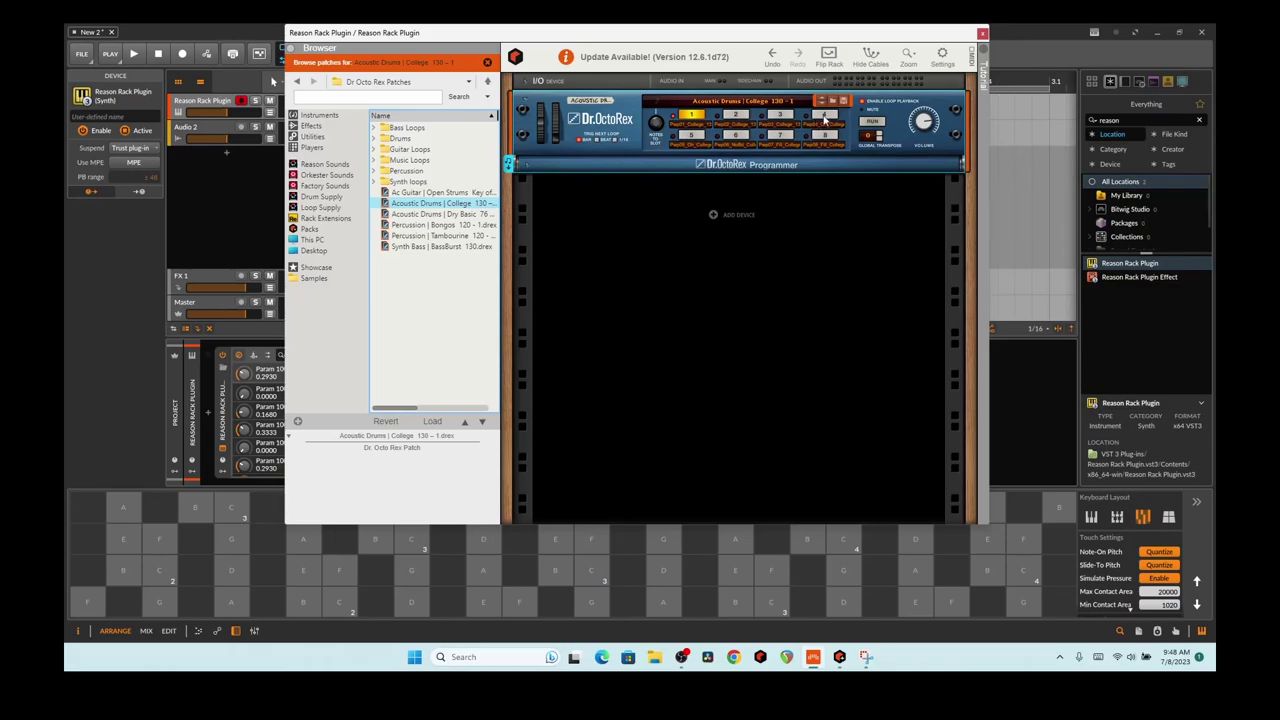
Step: Replace the Dr. Octo Rex with the Europa Shapeshifting Synthesizer and audition it with a few notes on the onscreen keyboard
{"action": "left_click", "coordinate": [343, 125]}
{"action": "left_click", "coordinate": [343, 116]}
{"action": "scroll", "coordinate": [466, 227], "scroll_direction": "down", "scroll_amount": 2}
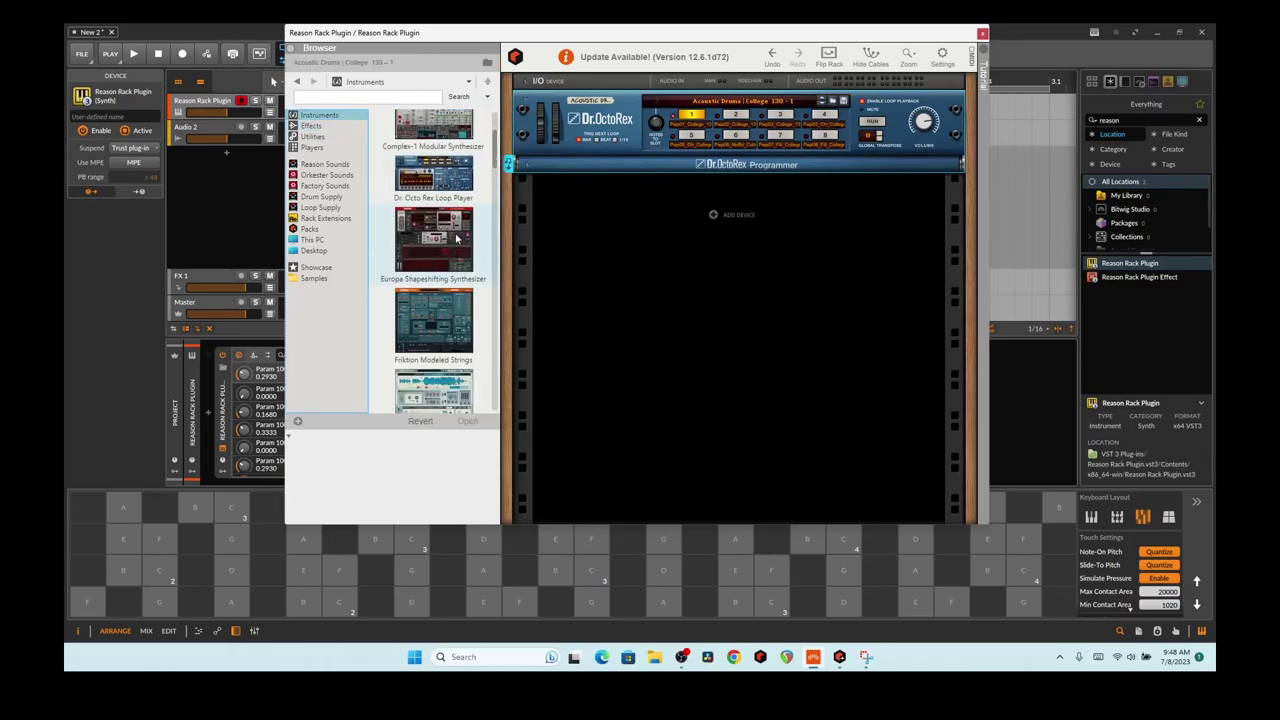
{"action": "left_click", "coordinate": [453, 252]}
{"action": "left_click_drag", "start_coordinate": [448, 262], "coordinate": [625, 152]}
{"action": "left_click", "coordinate": [768, 598]}
{"action": "left_click", "coordinate": [850, 604]}
{"action": "left_click", "coordinate": [771, 600]}
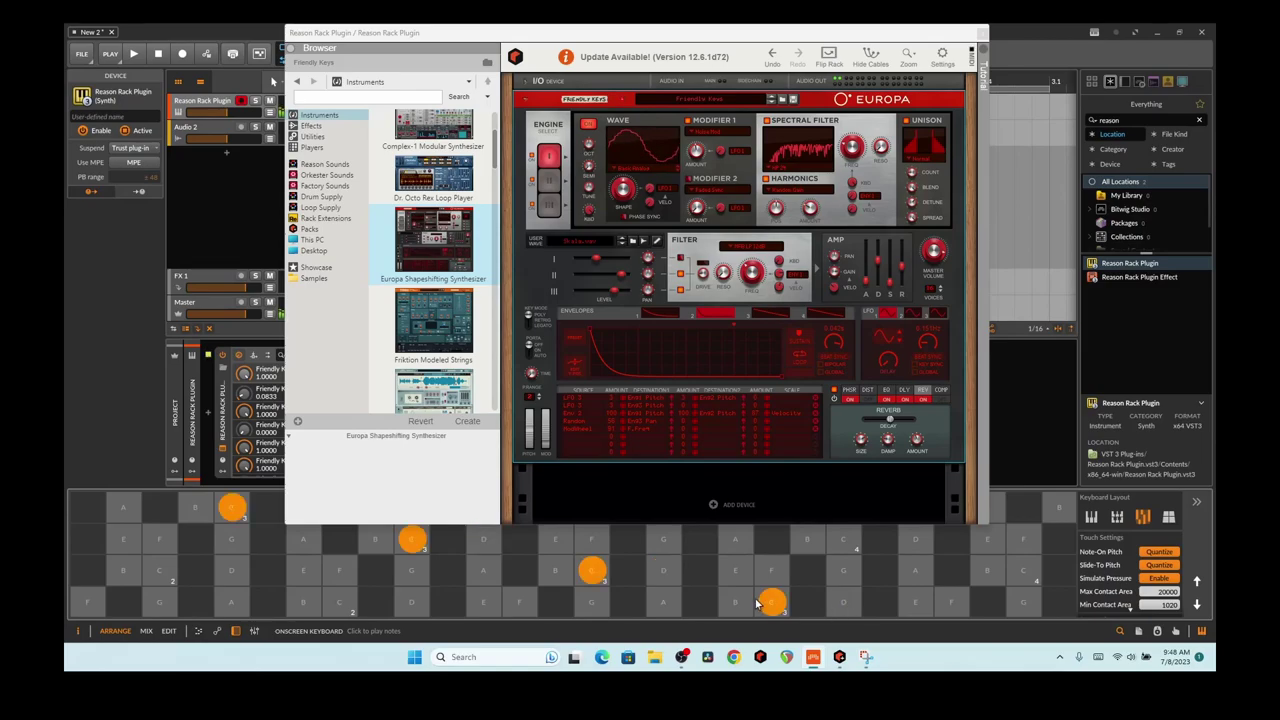
Step: Replace Europa with Friktion Modeled Strings, play some notes on the onscreen keyboard, and switch to the Woodwind Harmonium patch
{"action": "scroll", "coordinate": [493, 410], "scroll_direction": "down", "scroll_amount": 1}
{"action": "left_click_drag", "start_coordinate": [433, 290], "coordinate": [660, 260]}
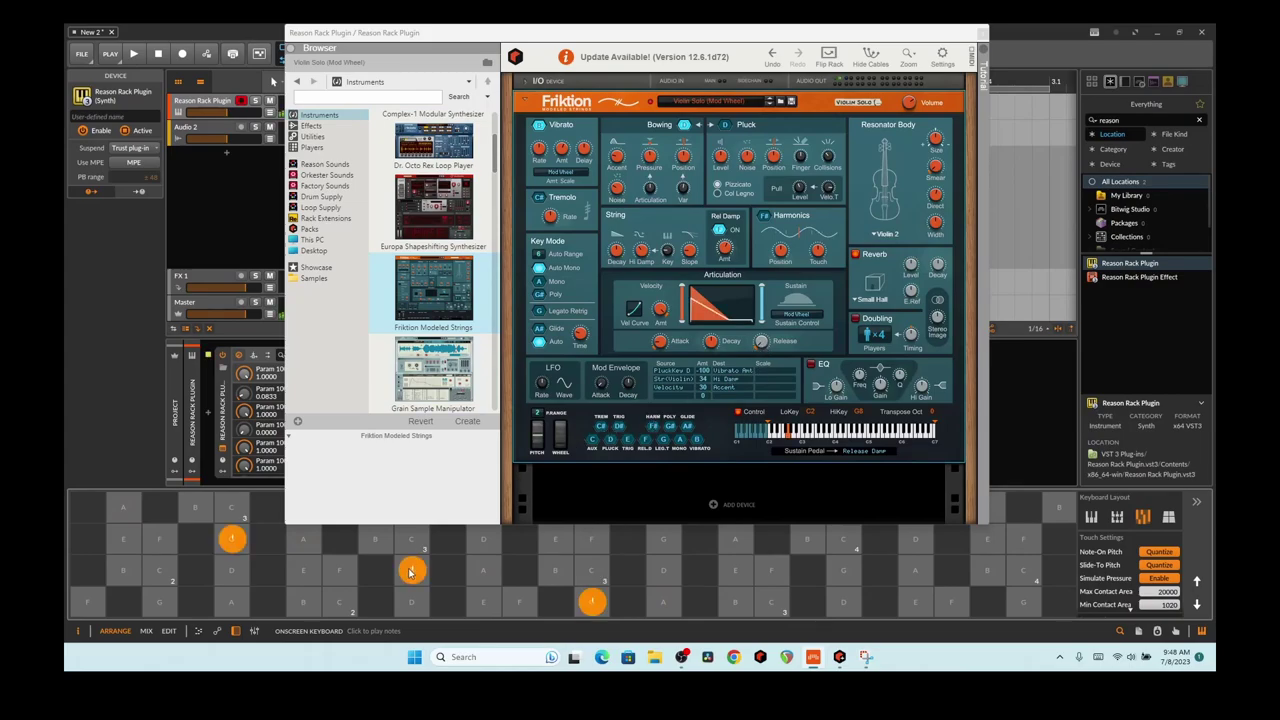
{"action": "mouse_move", "coordinate": [566, 412]}
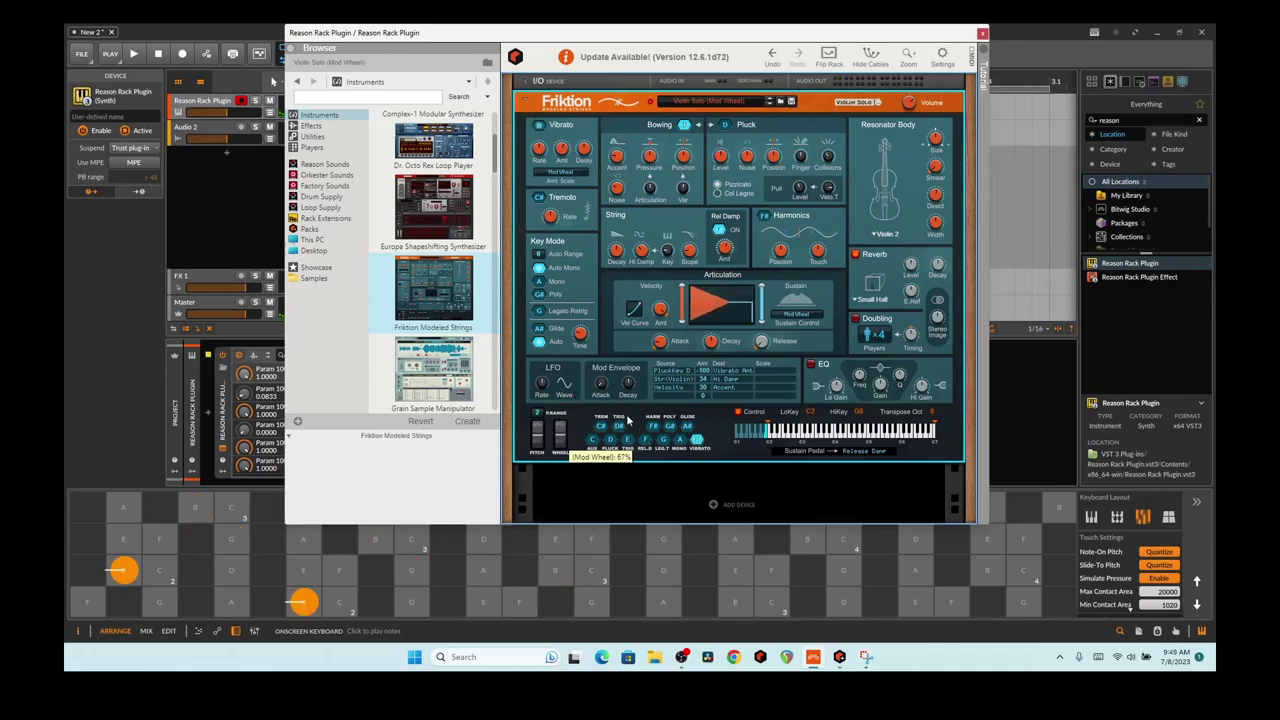
{"action": "left_click", "coordinate": [448, 601]}
{"action": "left_click", "coordinate": [790, 101]}
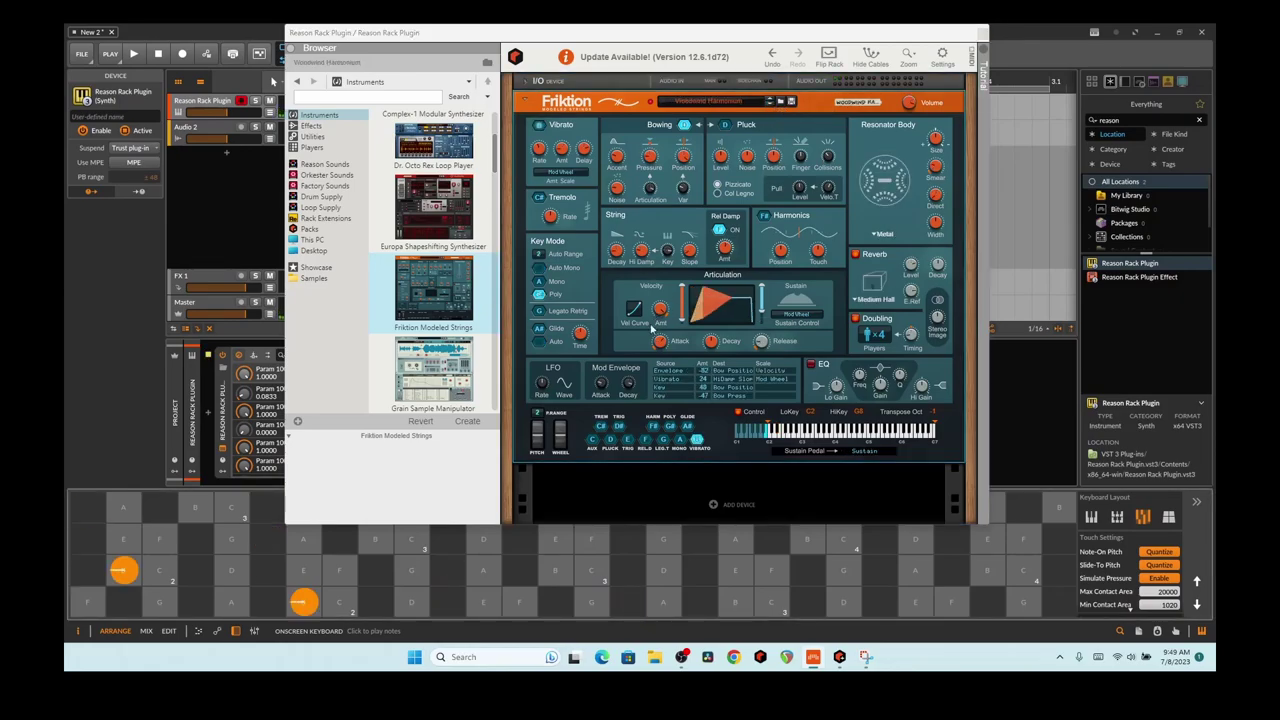
Step: Replace Friktion with the Grain Sample Manipulator and play a note on the onscreen keyboard
{"action": "left_click_drag", "start_coordinate": [561, 440], "coordinate": [570, 418]}
{"action": "scroll", "coordinate": [468, 315], "scroll_direction": "down", "scroll_amount": 1}
{"action": "double_click", "coordinate": [425, 297]}
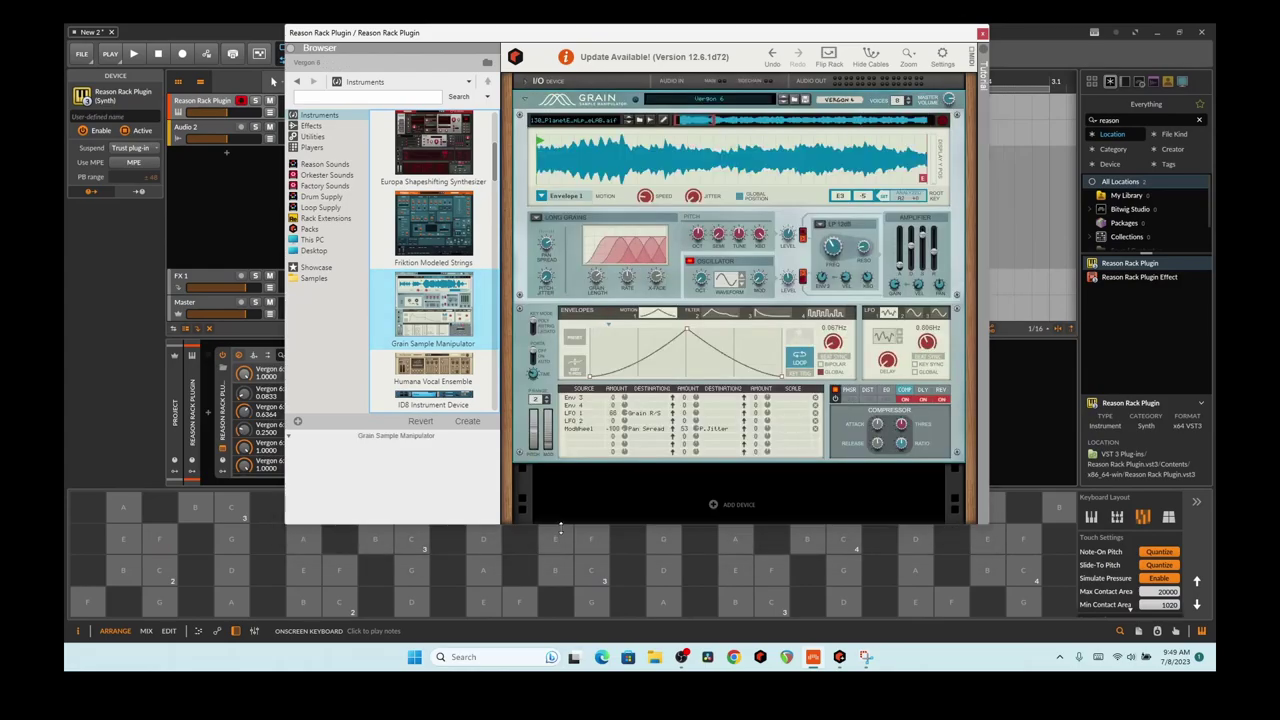
{"action": "left_click", "coordinate": [584, 567]}
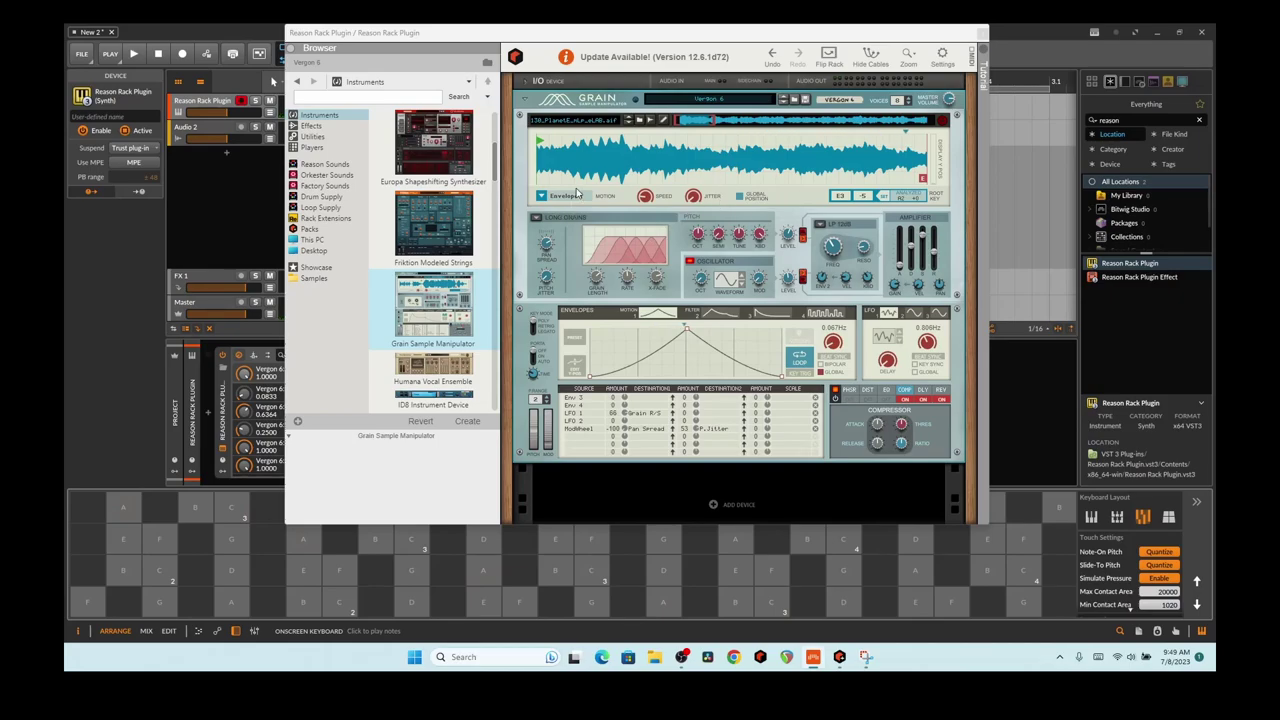
Step: Replace the Grain Sample Manipulator with the Kong Drum Designer
{"action": "scroll", "coordinate": [405, 333], "scroll_direction": "down", "scroll_amount": 2}
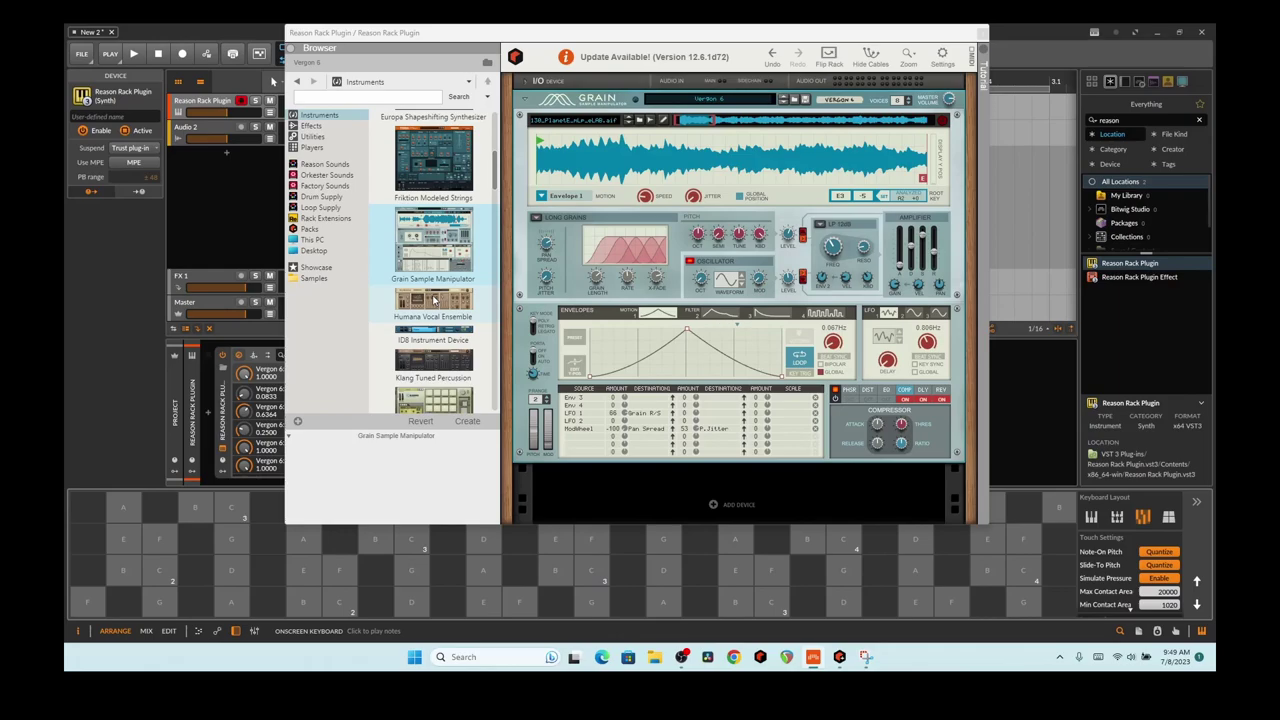
{"action": "scroll", "coordinate": [433, 299], "scroll_direction": "down", "scroll_amount": 3}
{"action": "left_click_drag", "start_coordinate": [436, 316], "coordinate": [705, 245]}
Step: Replace Kong with the Mimic Creative Sampler from the instruments
{"action": "scroll", "coordinate": [435, 355], "scroll_direction": "down", "scroll_amount": 3}
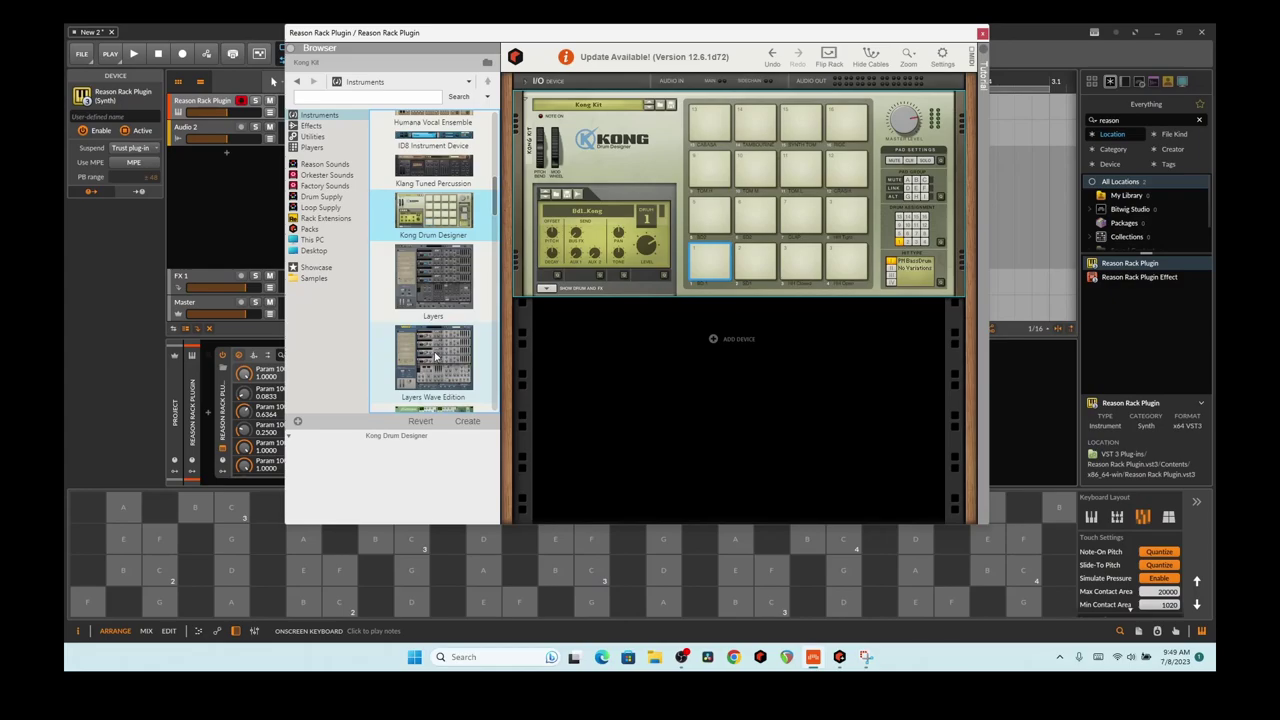
{"action": "scroll", "coordinate": [440, 330], "scroll_direction": "down", "scroll_amount": 3}
{"action": "scroll", "coordinate": [447, 265], "scroll_direction": "down", "scroll_amount": 2}
{"action": "left_click_drag", "start_coordinate": [433, 345], "coordinate": [647, 176]}
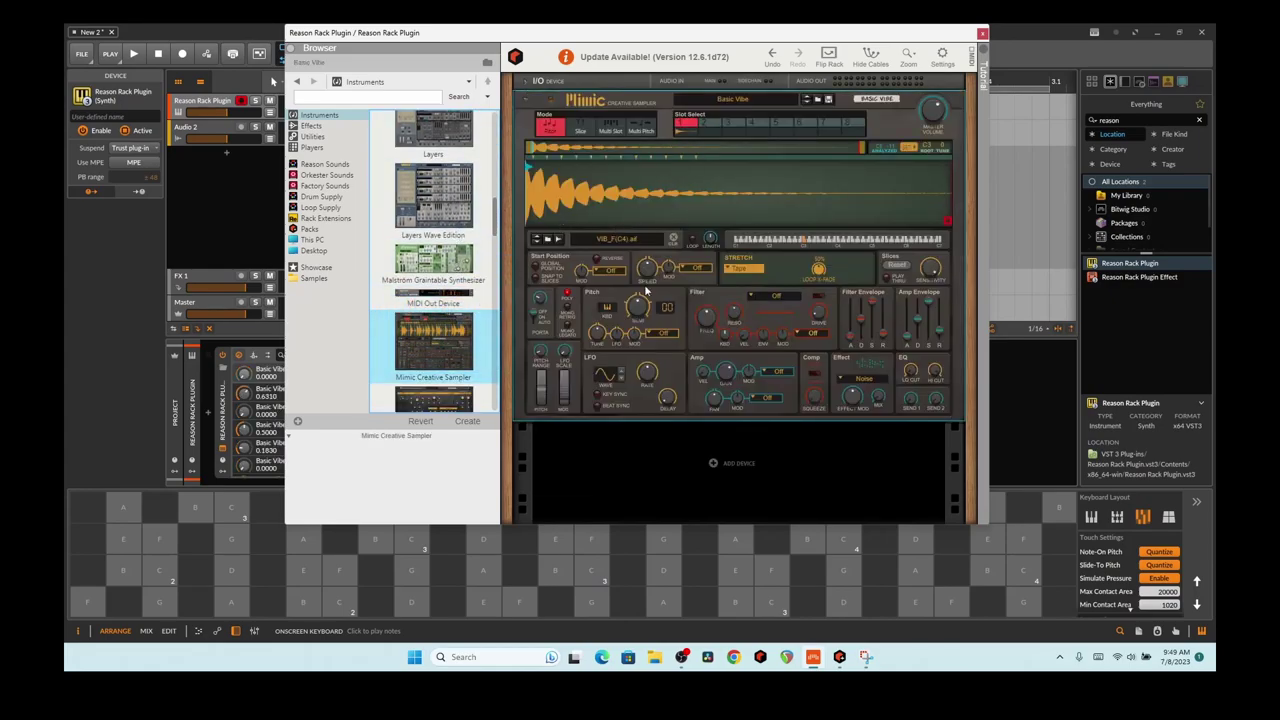
Step: Replace Mimic with the NN-XT Advanced Sampler from the instruments
{"action": "scroll", "coordinate": [440, 332], "scroll_direction": "down", "scroll_amount": 4}
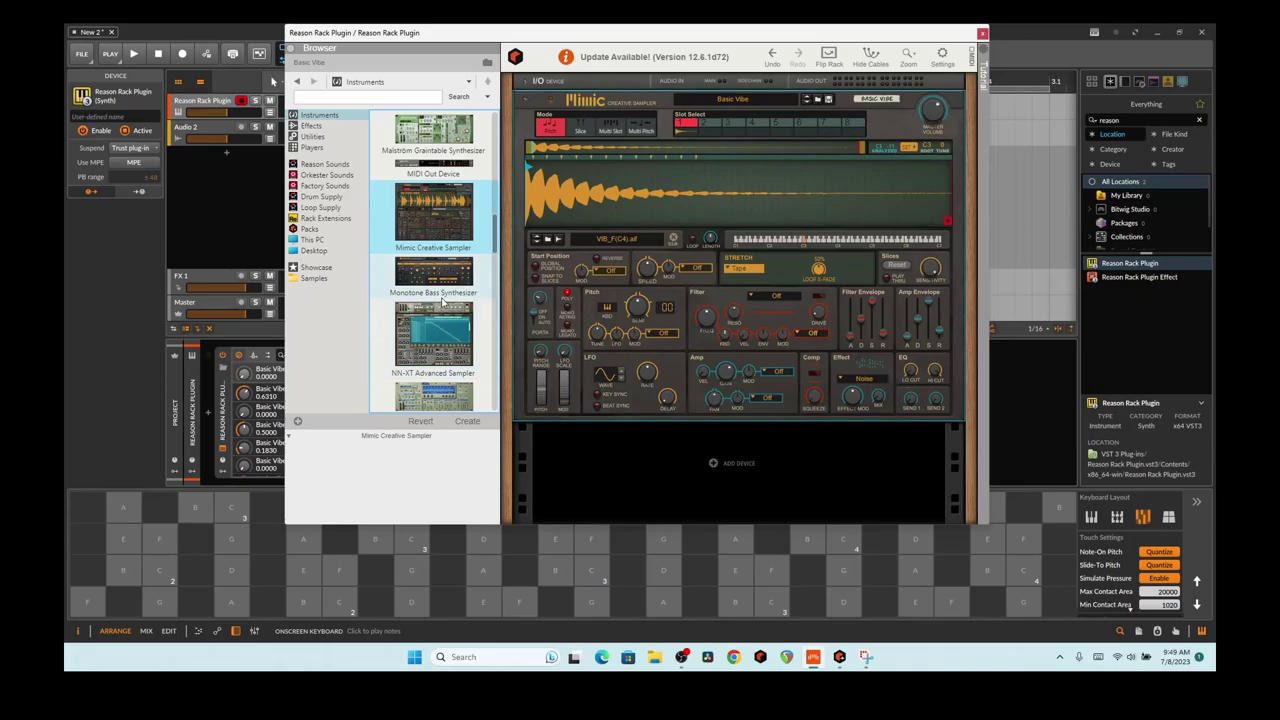
{"action": "scroll", "coordinate": [449, 291], "scroll_direction": "down", "scroll_amount": 3}
{"action": "left_click_drag", "start_coordinate": [448, 278], "coordinate": [598, 255]}
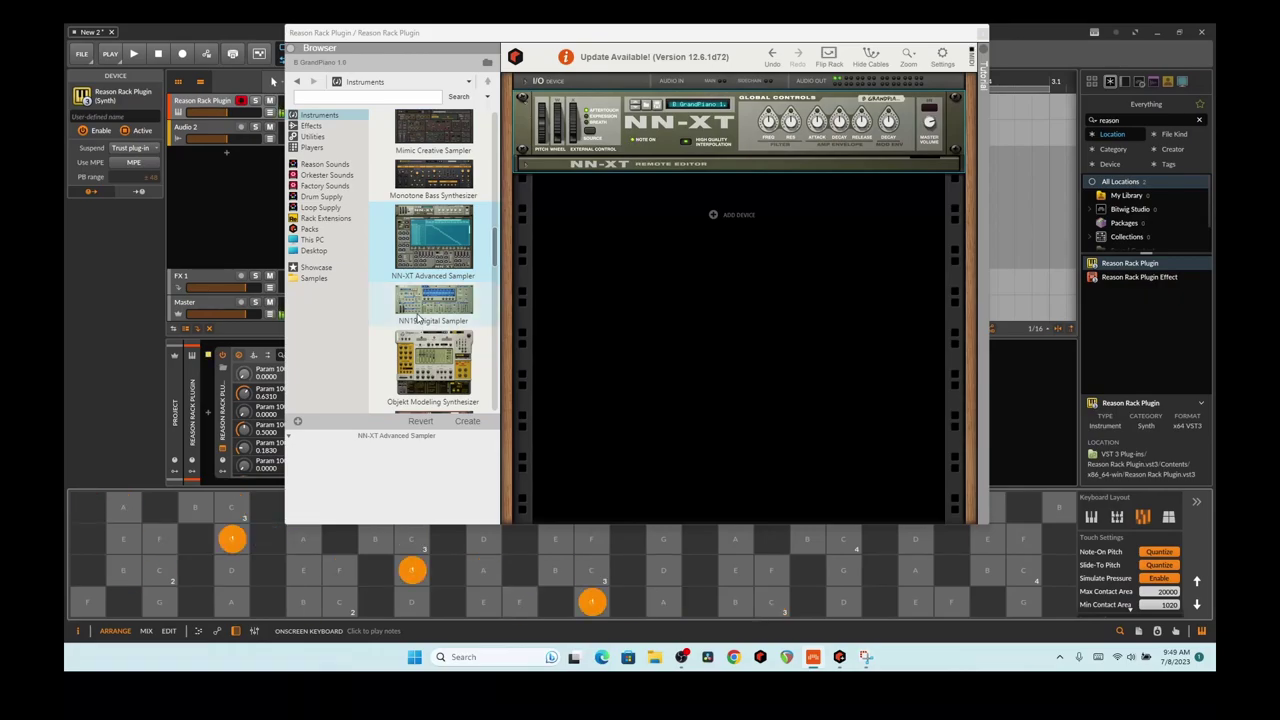
Step: Add the Objekt Modeling Synthesizer to the rack and delete the NN-XT above it
{"action": "left_click_drag", "start_coordinate": [424, 355], "coordinate": [662, 208]}
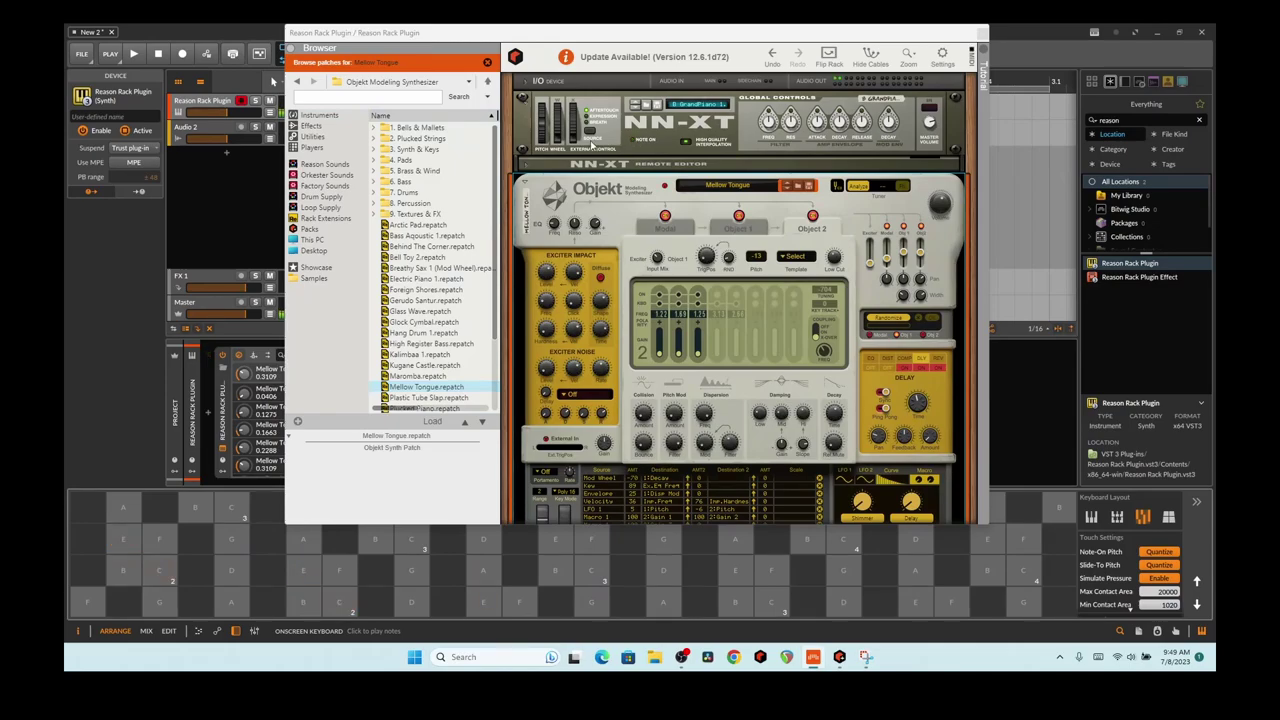
{"action": "left_click", "coordinate": [544, 87]}
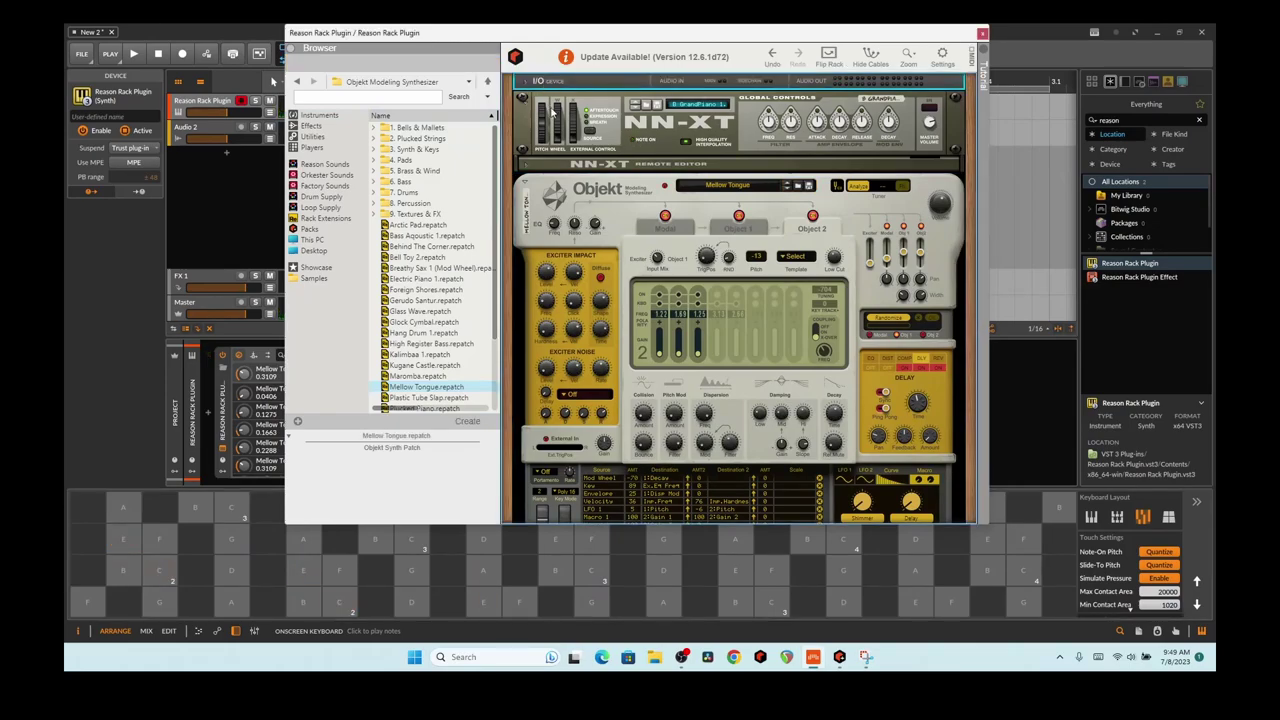
{"action": "key", "text": "Delete"}
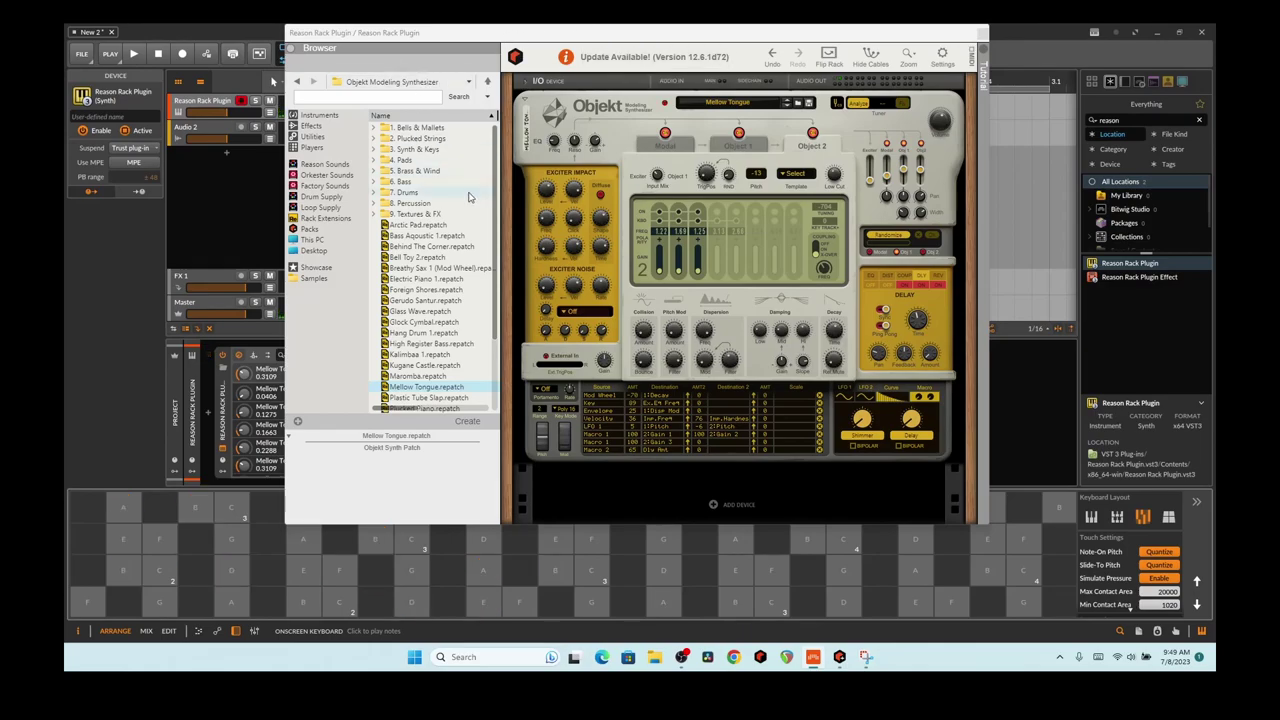
Step: Try the Bell Toy 2 patch in a second Objekt and delete that extra device
{"action": "double_click", "coordinate": [463, 259]}
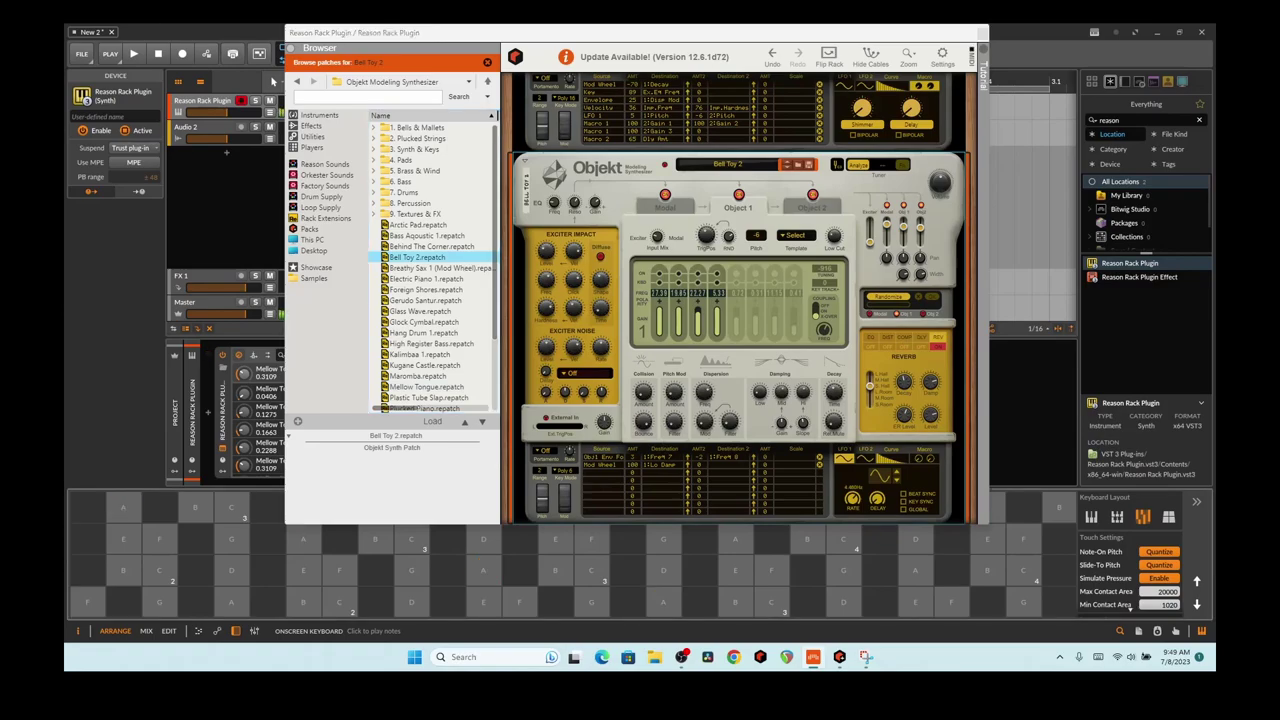
{"action": "left_click", "coordinate": [624, 166]}
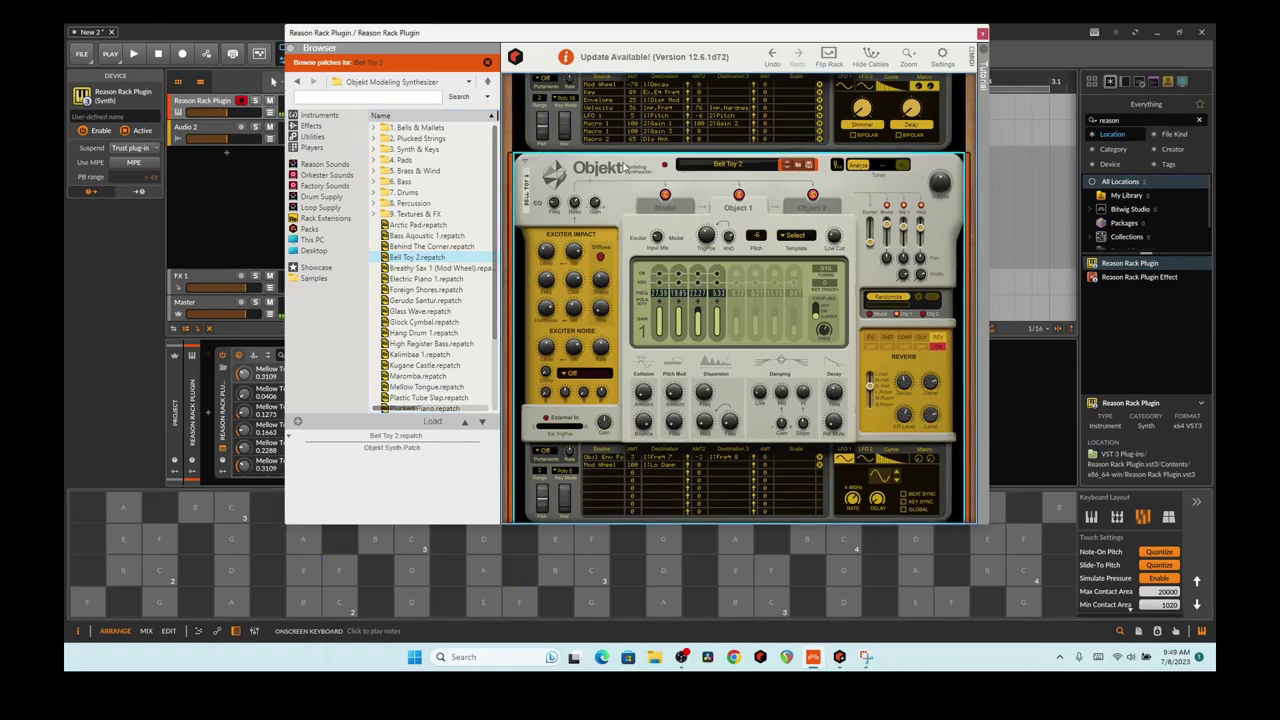
{"action": "key", "text": "Delete"}
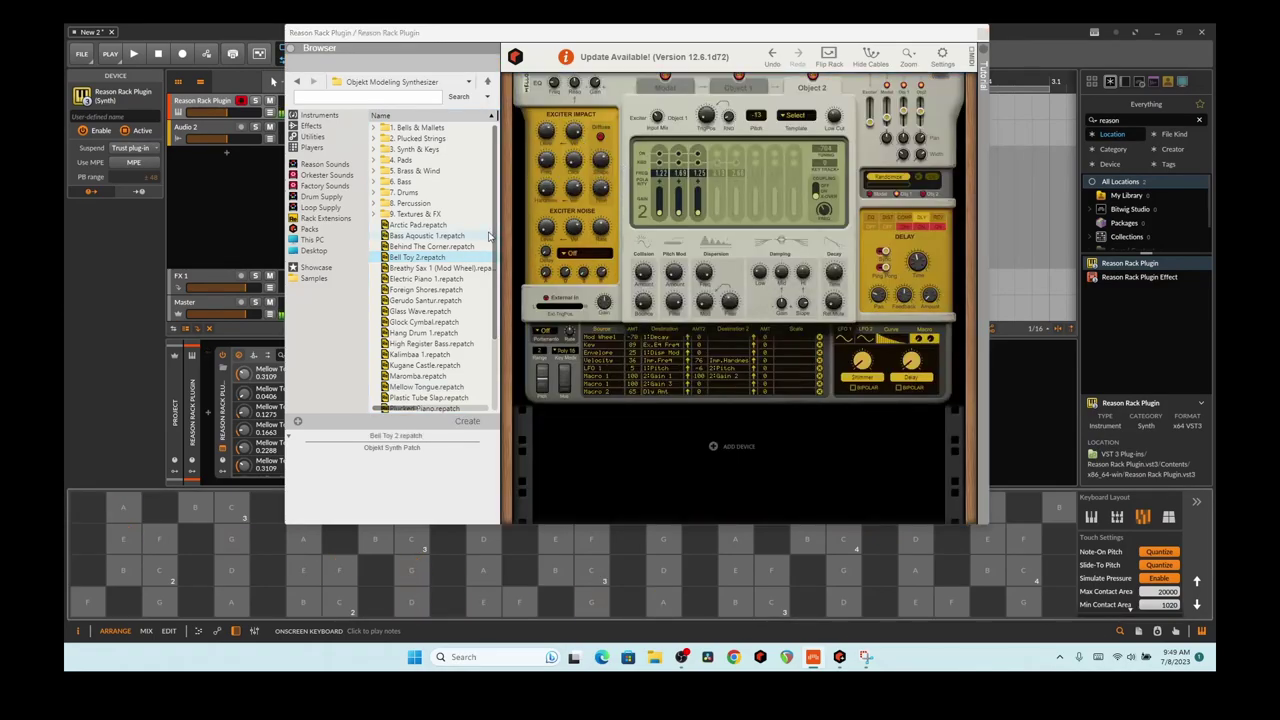
Step: Replace Objekt with the Parsec Spectral Synthesizer from the instruments
{"action": "left_click", "coordinate": [319, 115]}
{"action": "scroll", "coordinate": [393, 216], "scroll_direction": "down", "scroll_amount": 10}
{"action": "scroll", "coordinate": [393, 216], "scroll_direction": "down", "scroll_amount": 2}
{"action": "left_click_drag", "start_coordinate": [433, 160], "coordinate": [718, 165]}
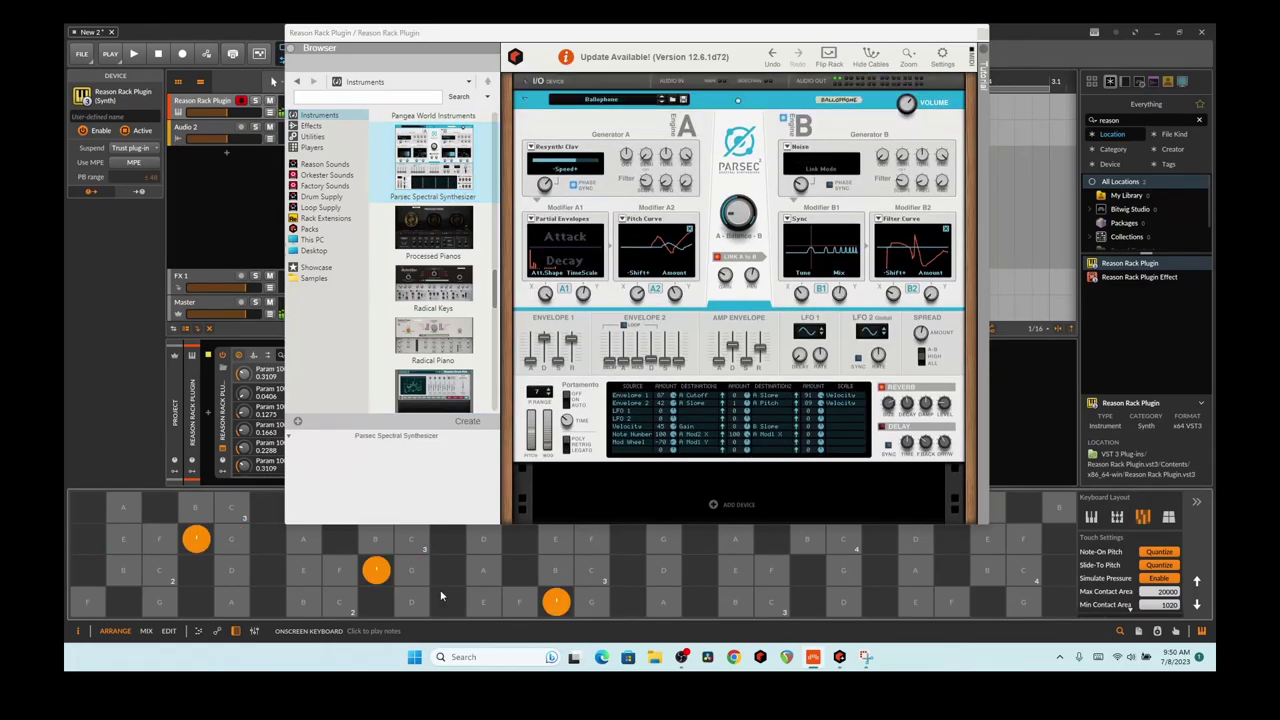
Step: Step through Parsec's patches from Underwater Grand to Trancer and Trance AIR, and set the A-B balance to 70.3 %
{"action": "left_click", "coordinate": [660, 99]}
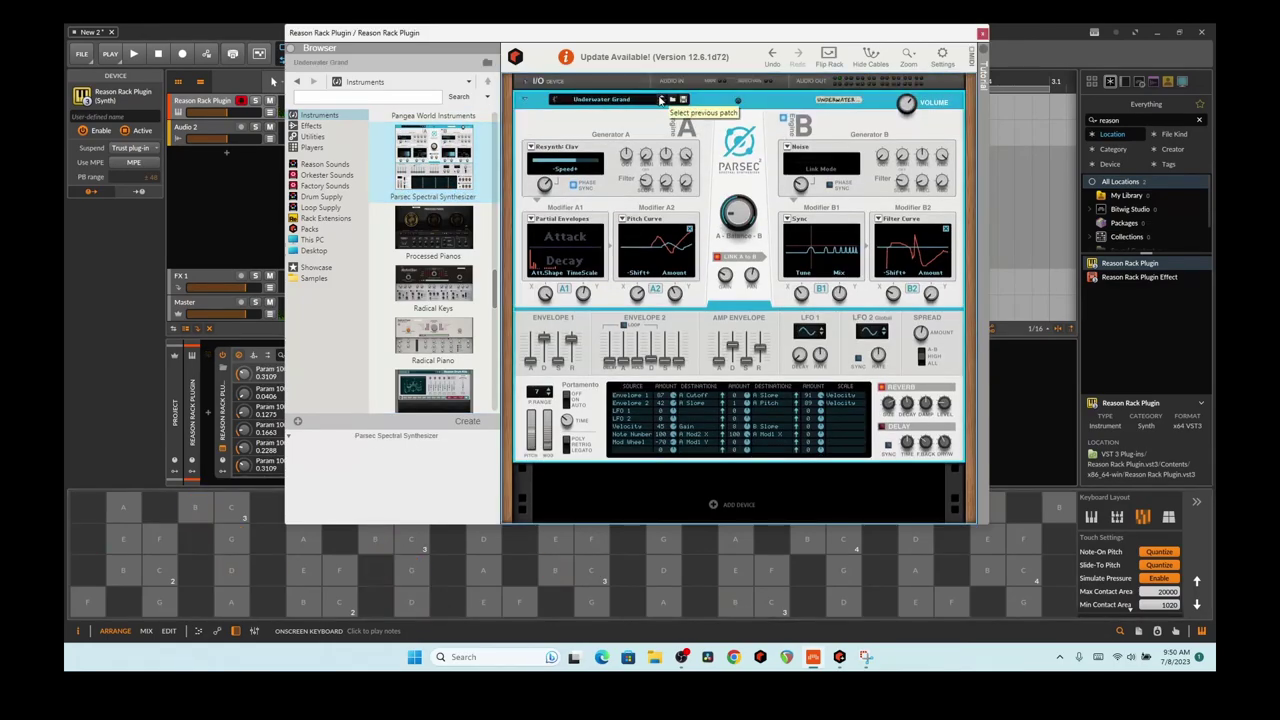
{"action": "left_click", "coordinate": [660, 99]}
{"action": "left_click", "coordinate": [660, 99]}
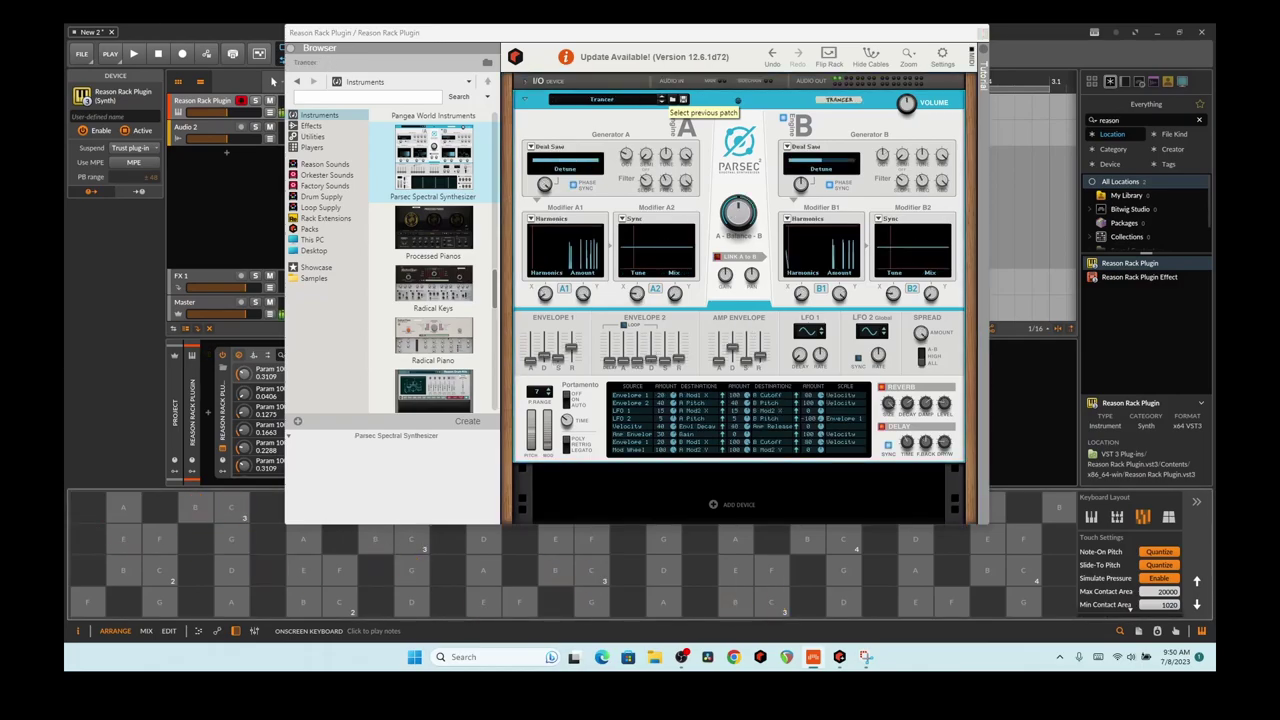
{"action": "left_click", "coordinate": [672, 99]}
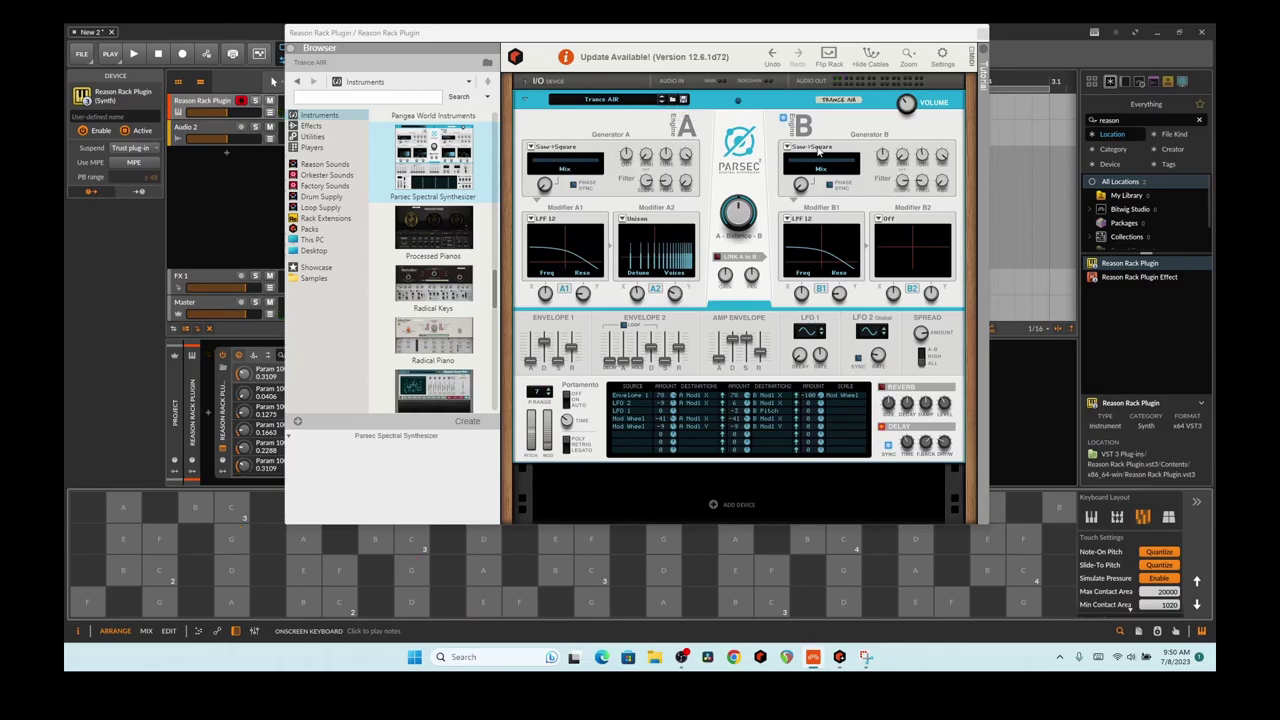
{"action": "left_click_drag", "start_coordinate": [741, 225], "coordinate": [735, 216]}
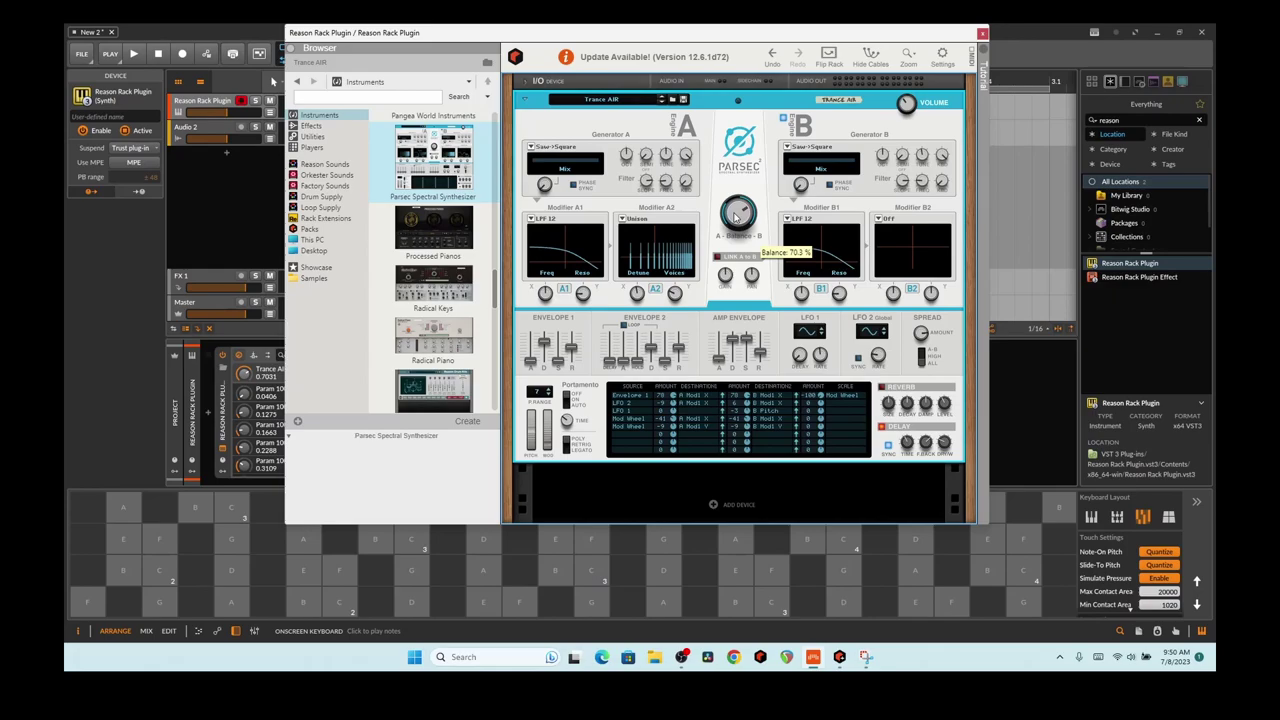
Step: Browse past the piano instruments and replace Parsec with the Redrum Drum Computer
{"action": "scroll", "coordinate": [432, 196], "scroll_direction": "down", "scroll_amount": 2}
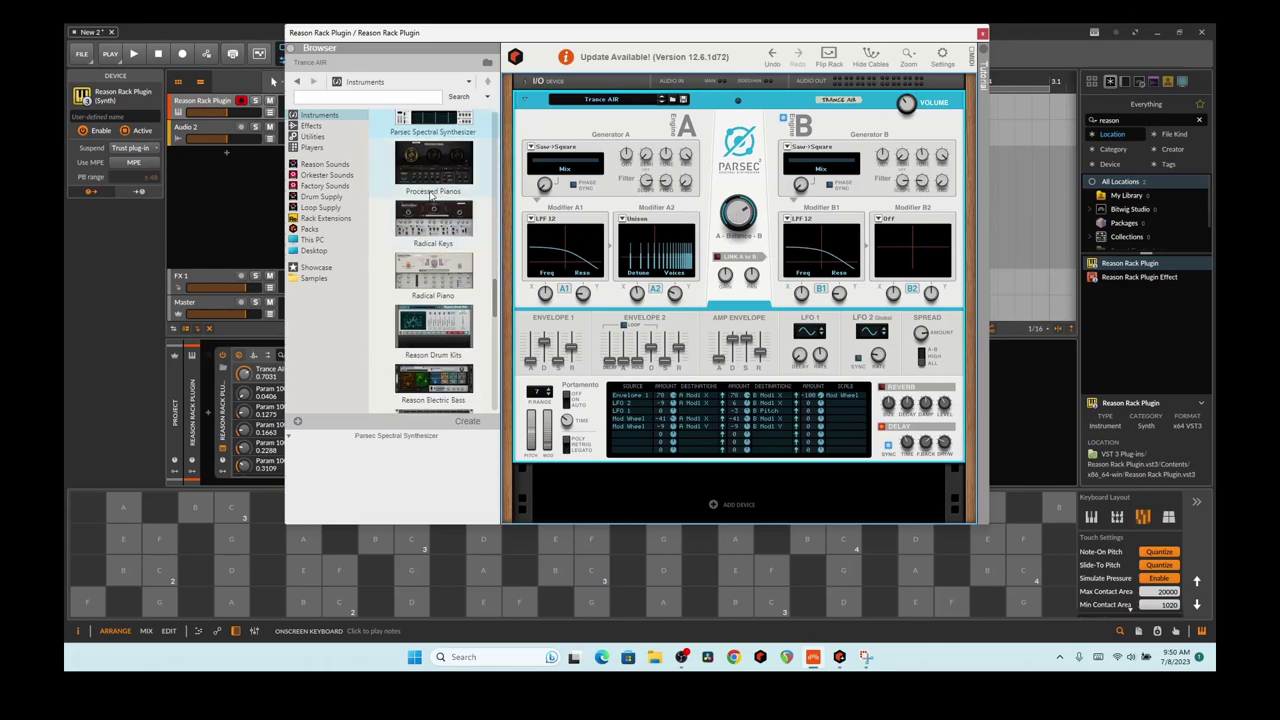
{"action": "left_click", "coordinate": [430, 181]}
{"action": "left_click", "coordinate": [441, 241]}
{"action": "left_click", "coordinate": [450, 281]}
{"action": "scroll", "coordinate": [455, 279], "scroll_direction": "down", "scroll_amount": 2}
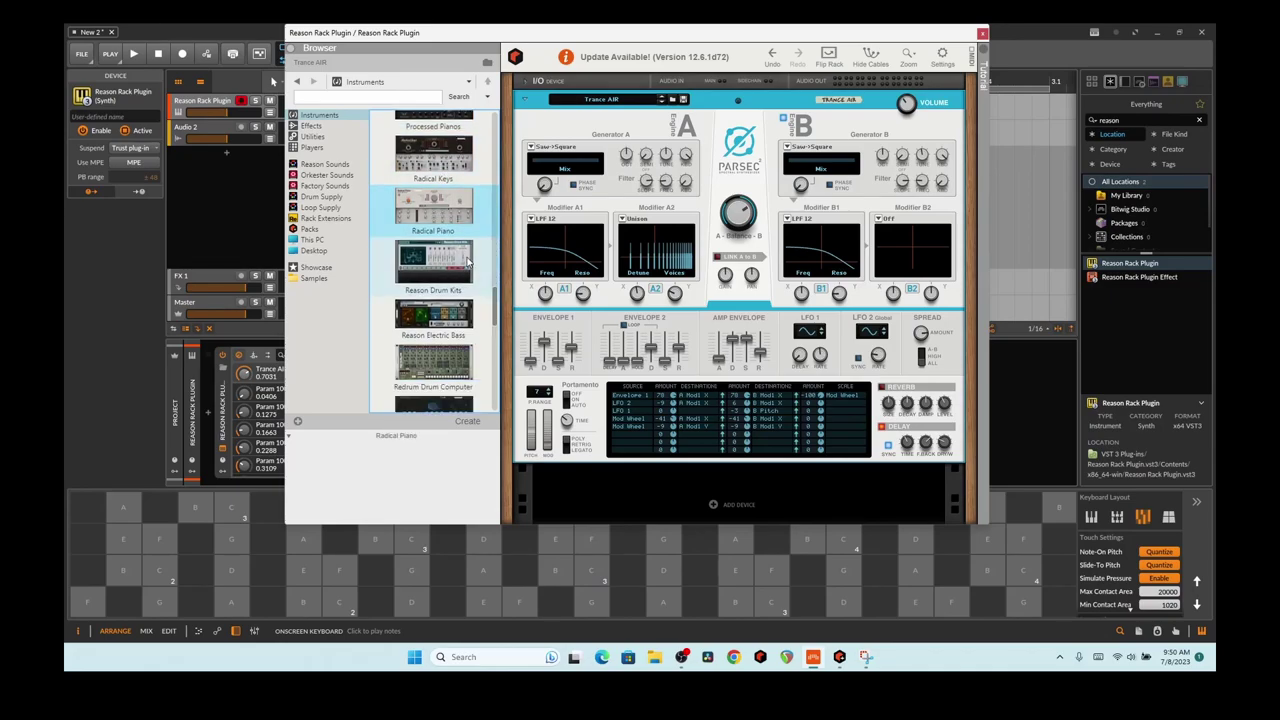
{"action": "scroll", "coordinate": [468, 262], "scroll_direction": "down", "scroll_amount": 5}
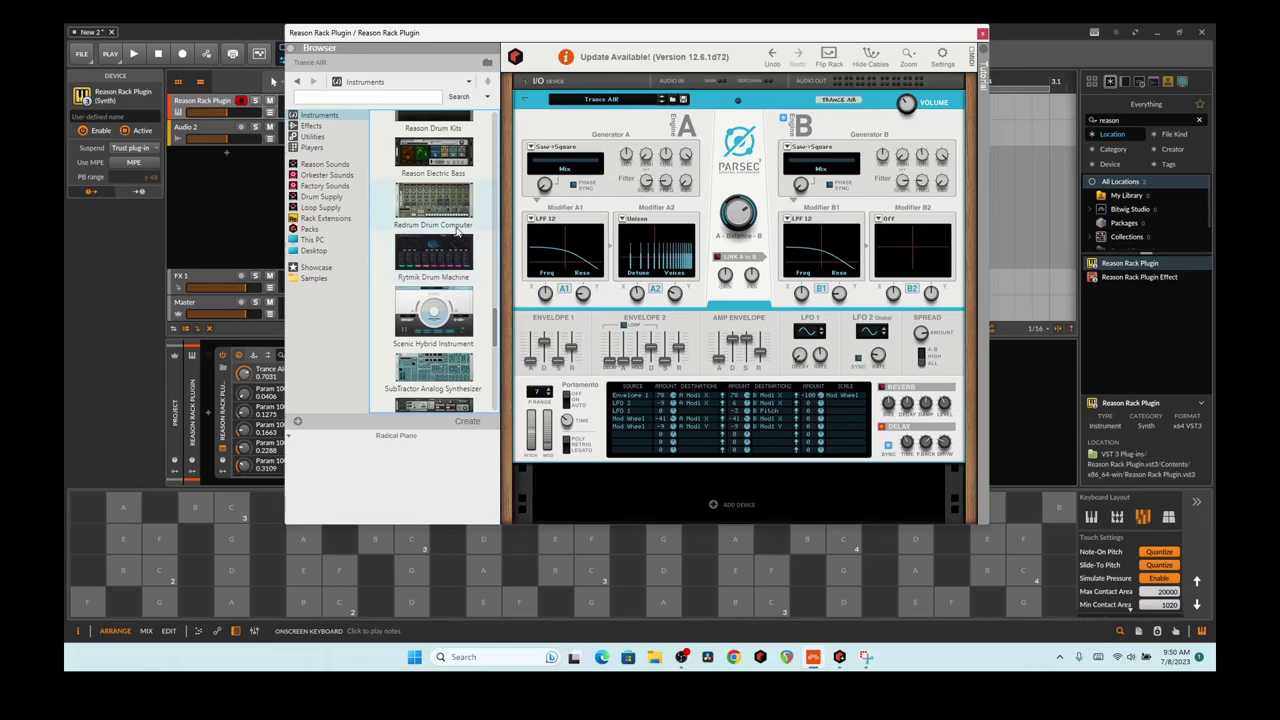
{"action": "left_click", "coordinate": [456, 226]}
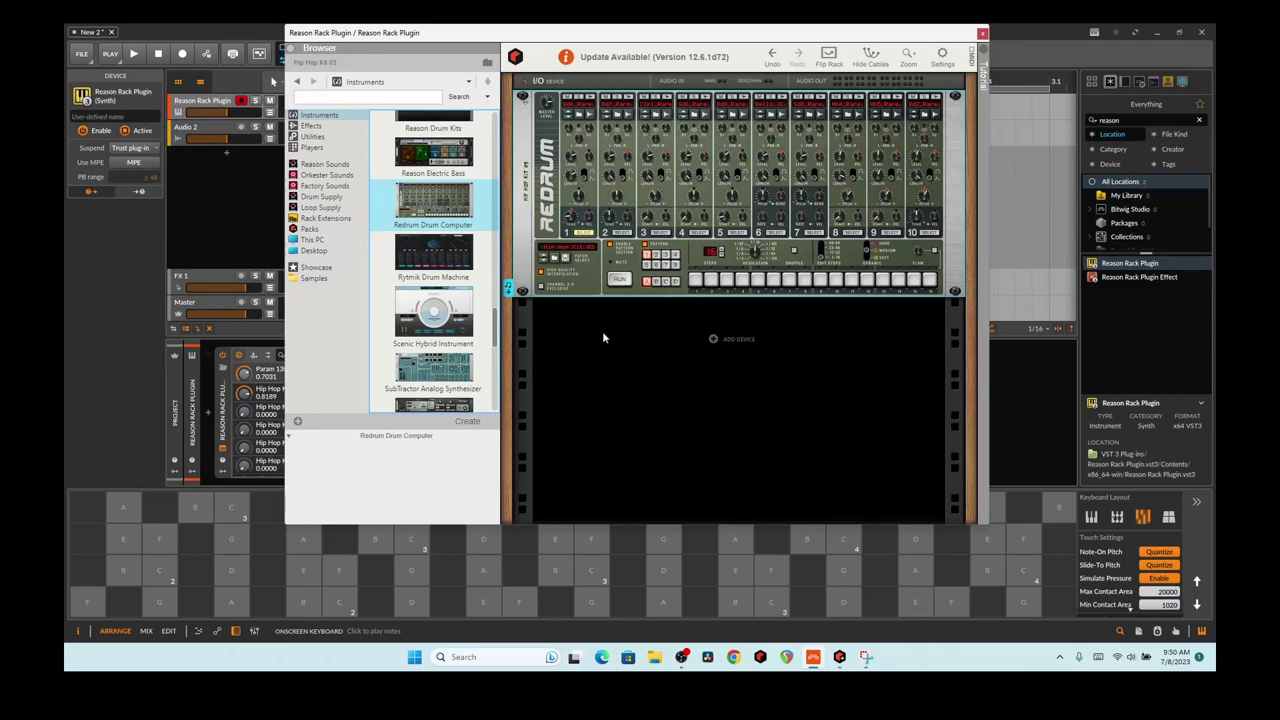
Step: Run Redrum with drum channel 1 hits on steps 1, 6, 9 and 15, and try user sampling on channel 2
{"action": "left_click", "coordinate": [619, 279]}
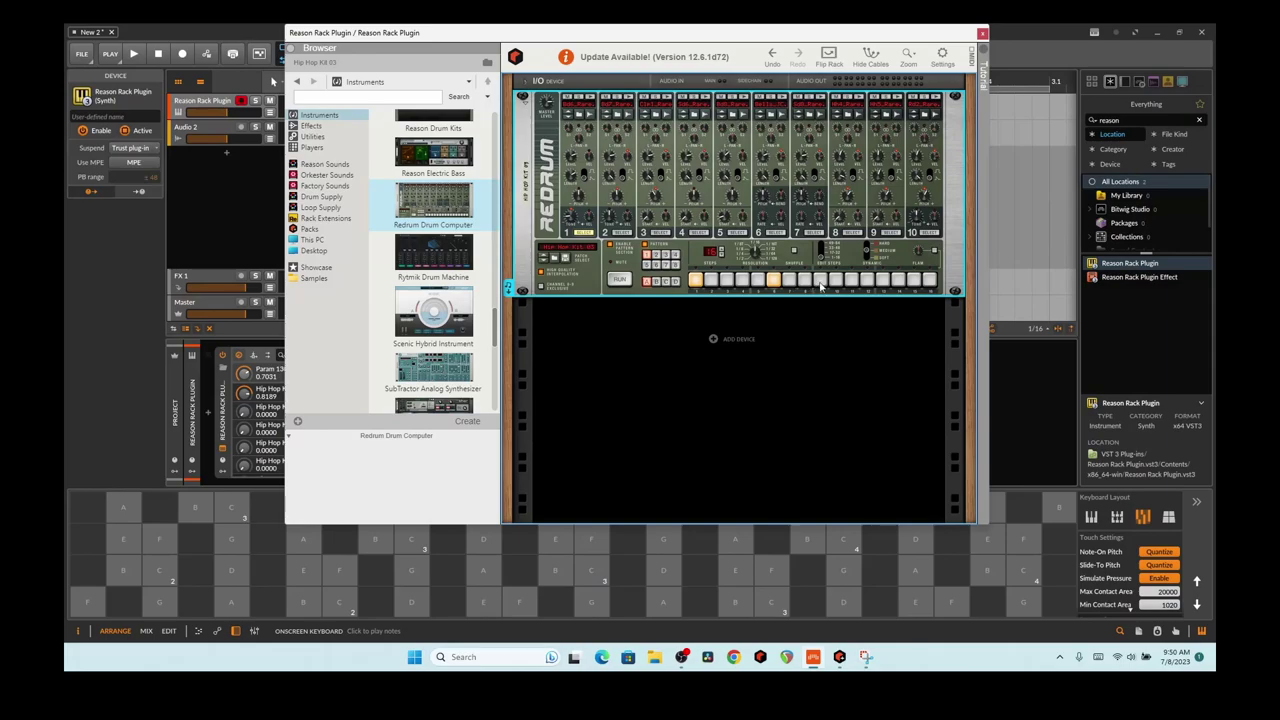
{"action": "left_click", "coordinate": [622, 281]}
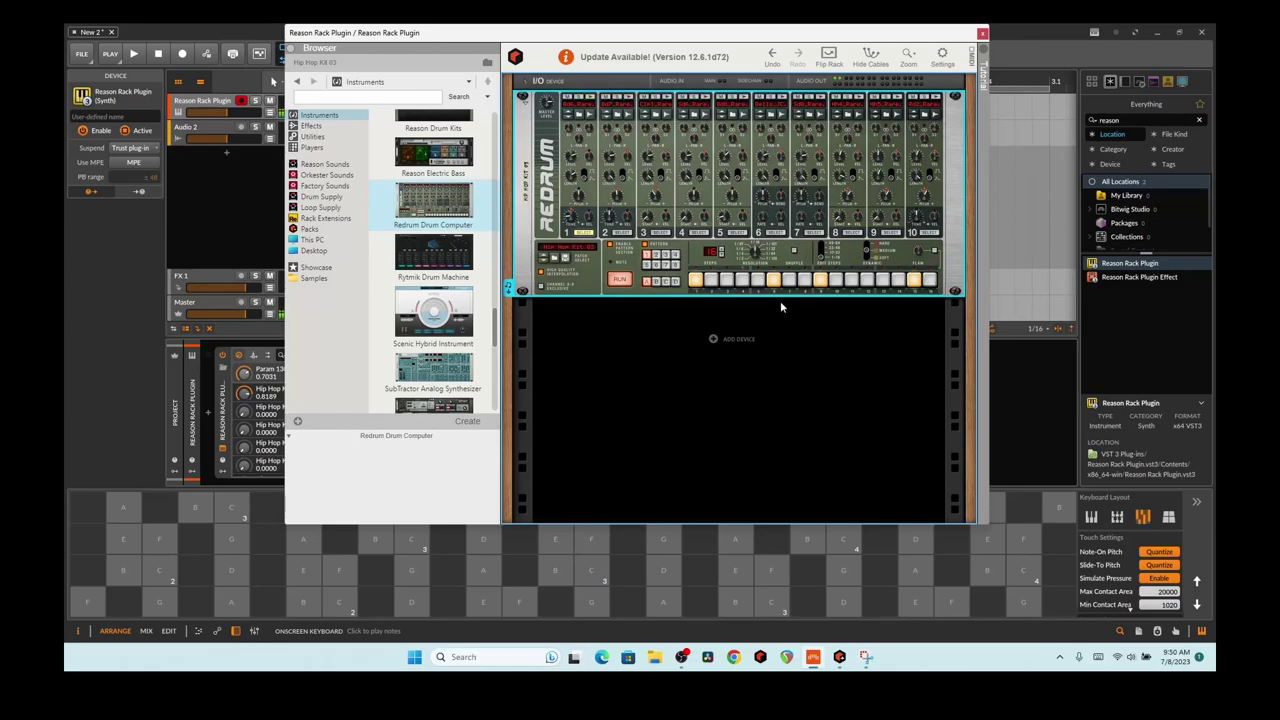
{"action": "left_click", "coordinate": [627, 116]}
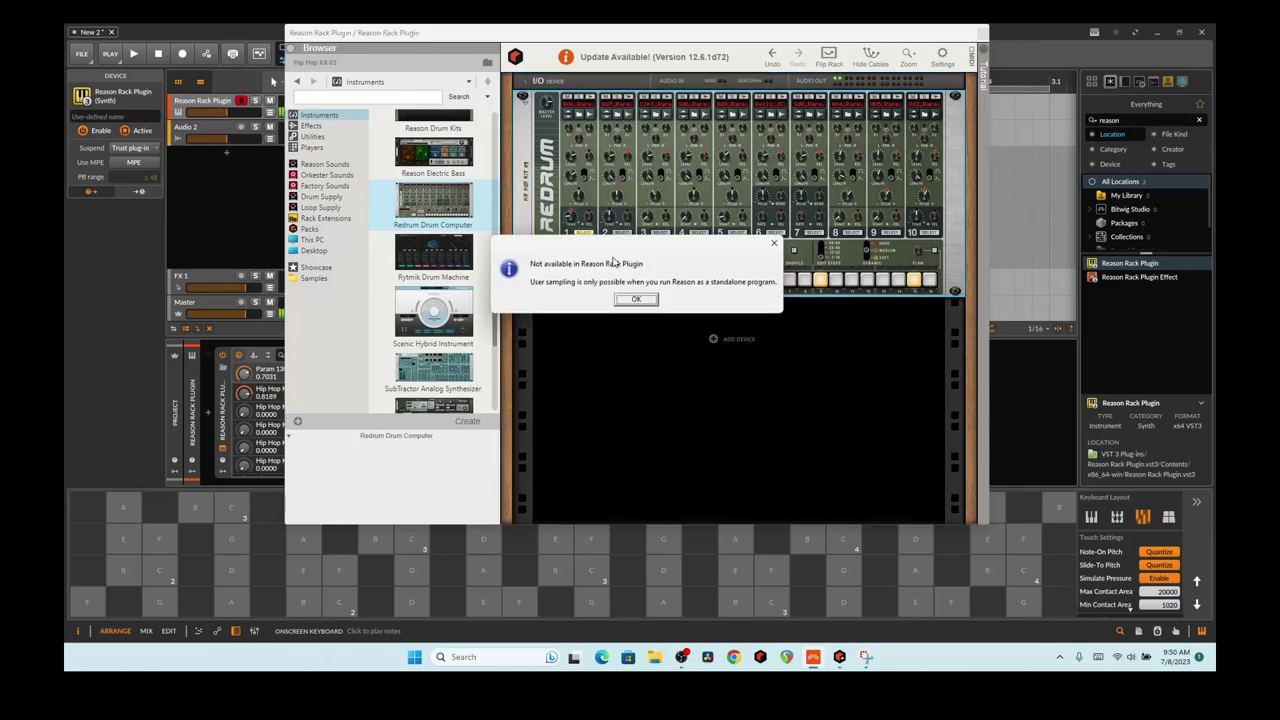
{"action": "left_click", "coordinate": [774, 243]}
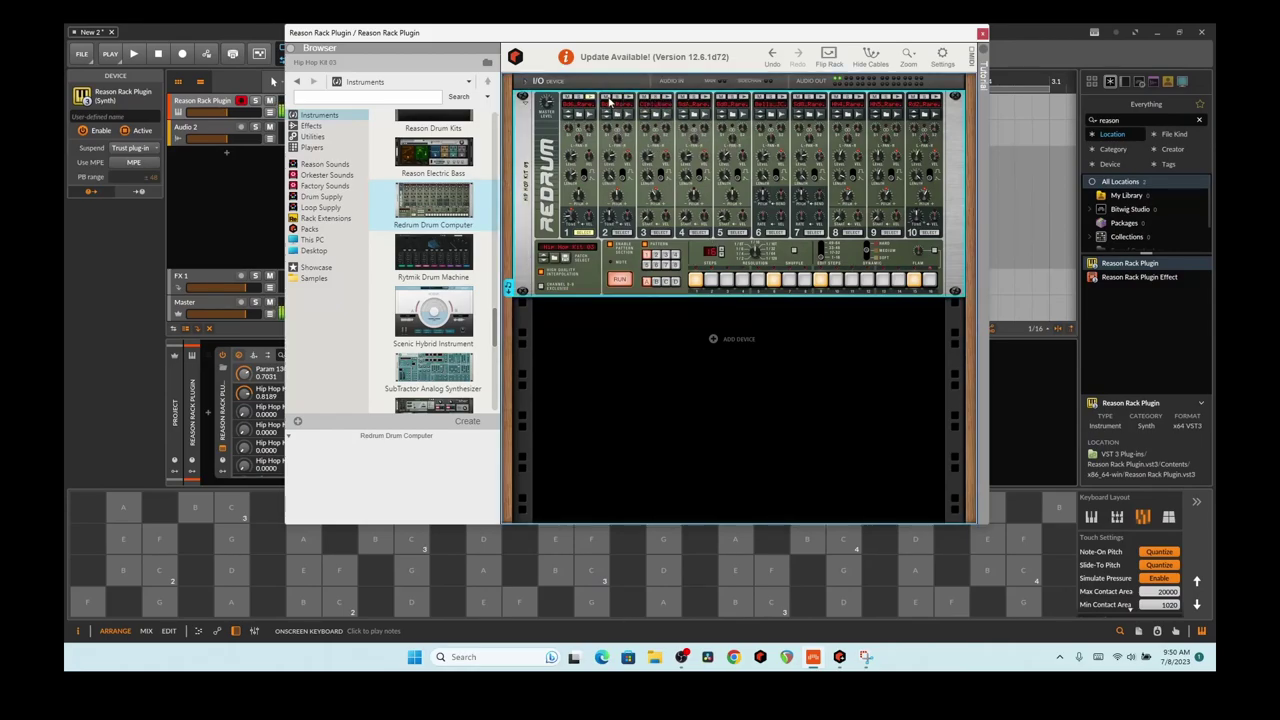
{"action": "left_click", "coordinate": [620, 234]}
{"action": "left_click", "coordinate": [727, 281]}
{"action": "left_click", "coordinate": [821, 281]}
{"action": "left_click", "coordinate": [867, 281]}
{"action": "left_click", "coordinate": [660, 234]}
{"action": "left_click", "coordinate": [727, 281]}
{"action": "left_click", "coordinate": [851, 281]}
{"action": "left_click", "coordinate": [897, 281]}
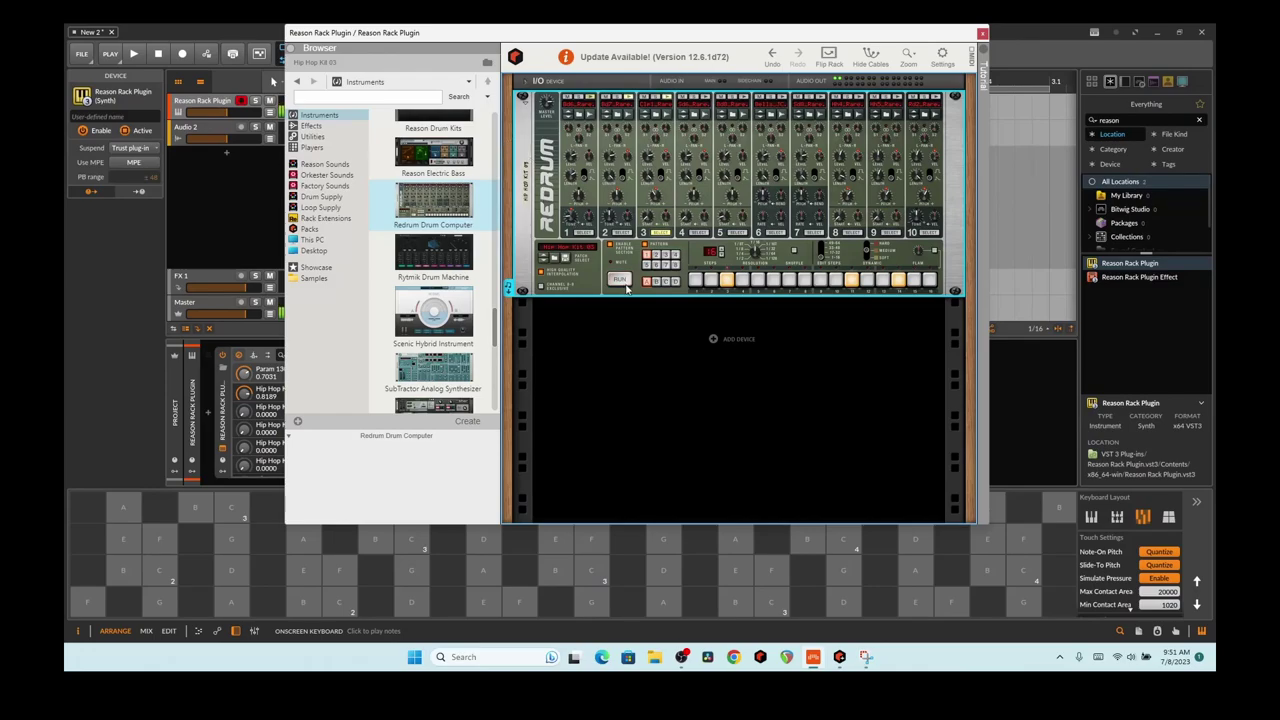
Step: Replace Redrum with the Scenic Hybrid Instrument and audition its VoicesecioV patch on the onscreen keyboard
{"action": "scroll", "coordinate": [456, 250], "scroll_direction": "down", "scroll_amount": 2}
{"action": "left_click_drag", "start_coordinate": [456, 250], "coordinate": [640, 205]}
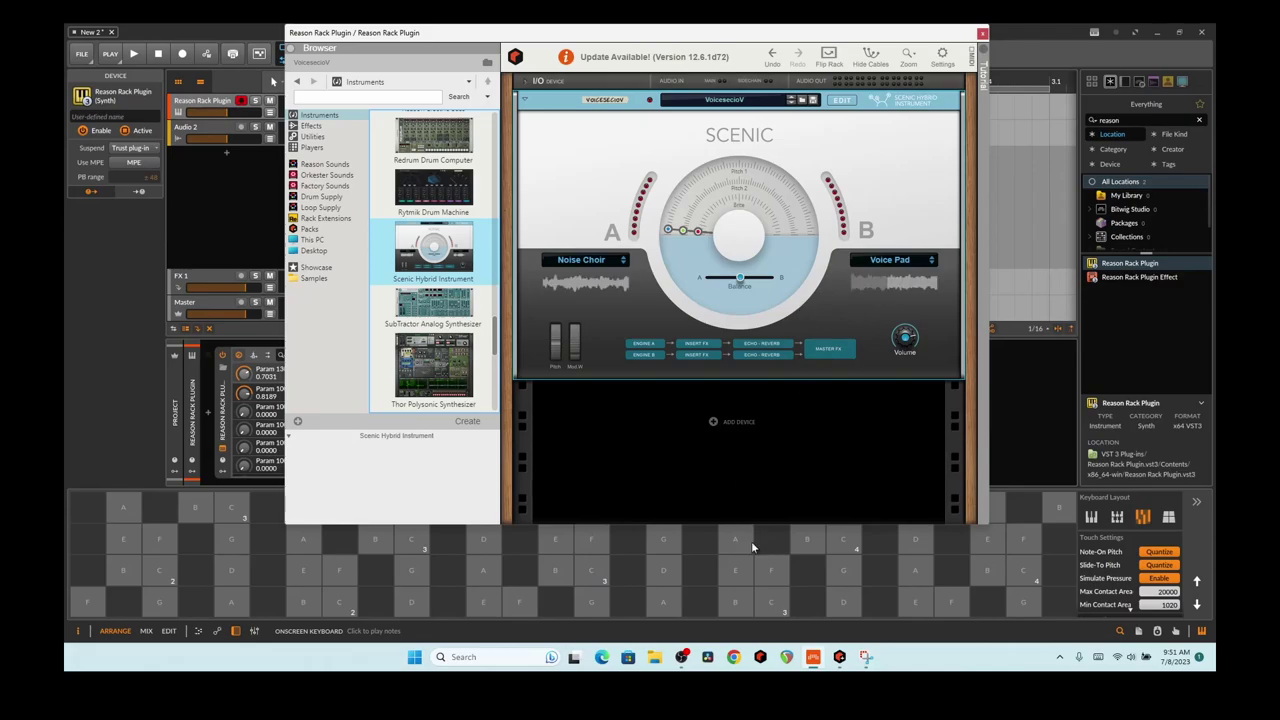
{"action": "left_click", "coordinate": [845, 583]}
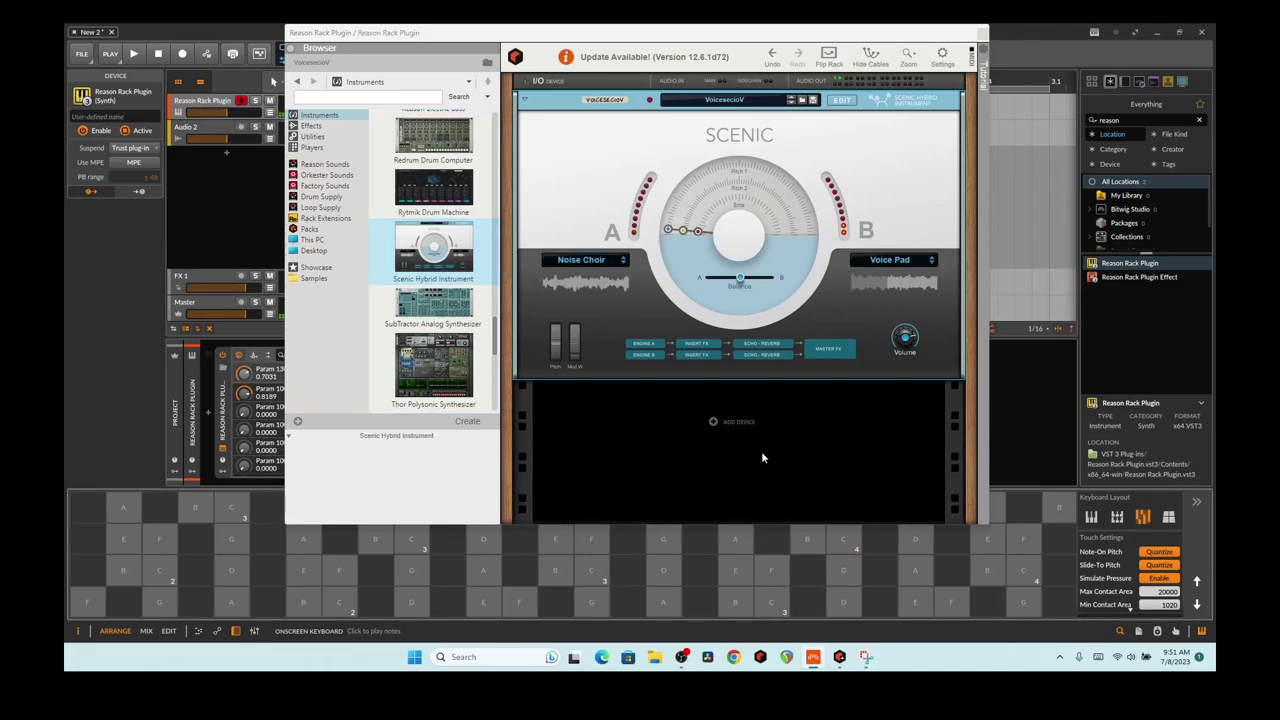
Step: Switch Scenic to the Wistful Harp patch and play a few notes on the onscreen keyboard
{"action": "left_click", "coordinate": [790, 103]}
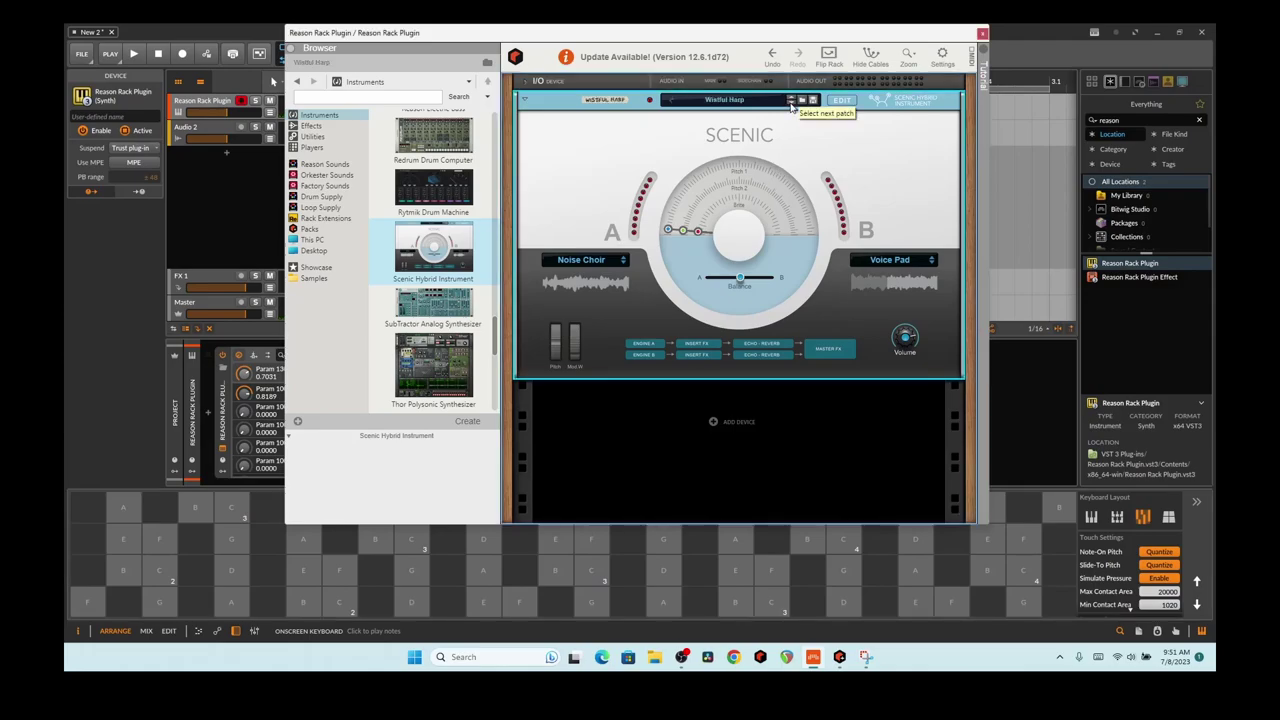
{"action": "left_click", "coordinate": [727, 577]}
{"action": "left_click", "coordinate": [663, 570]}
{"action": "left_click", "coordinate": [590, 575]}
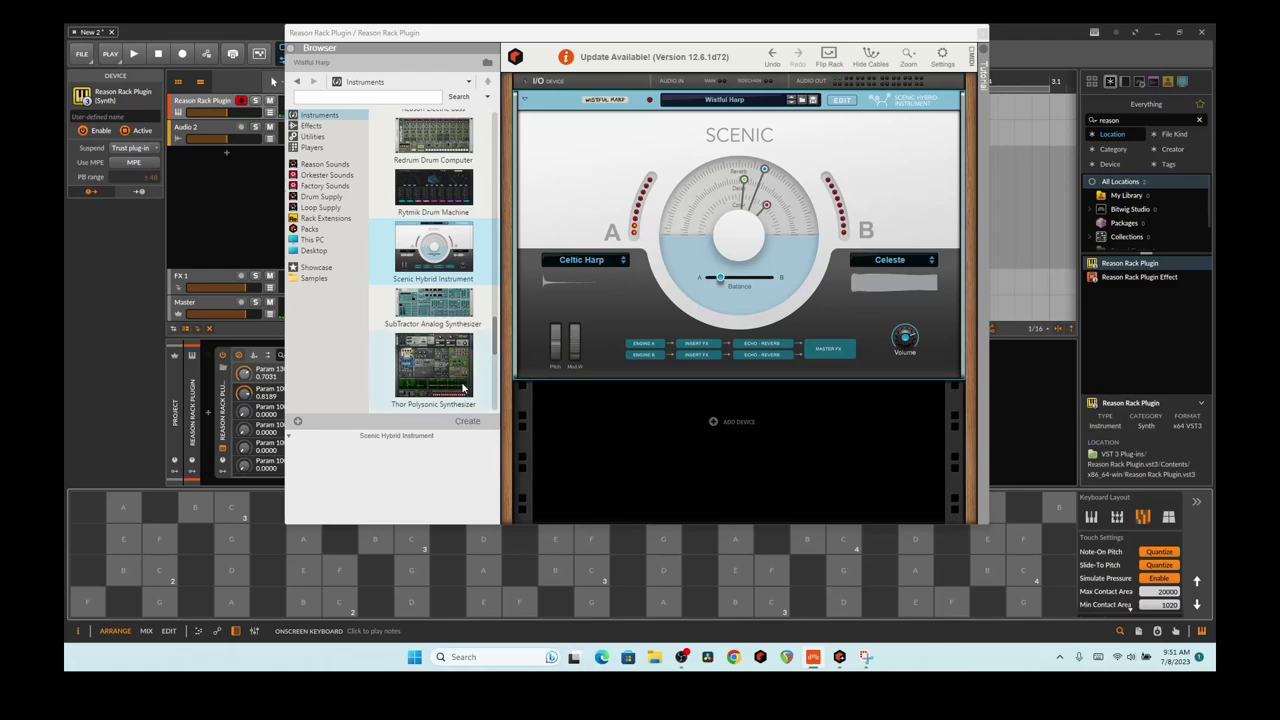
Step: Replace Scenic with the Thor Polysonic Synthesizer and audition its Epic Poly patch on the onscreen keyboard
{"action": "key", "text": "Down"}
{"action": "key", "text": "Down"}
{"action": "left_click", "coordinate": [597, 535]}
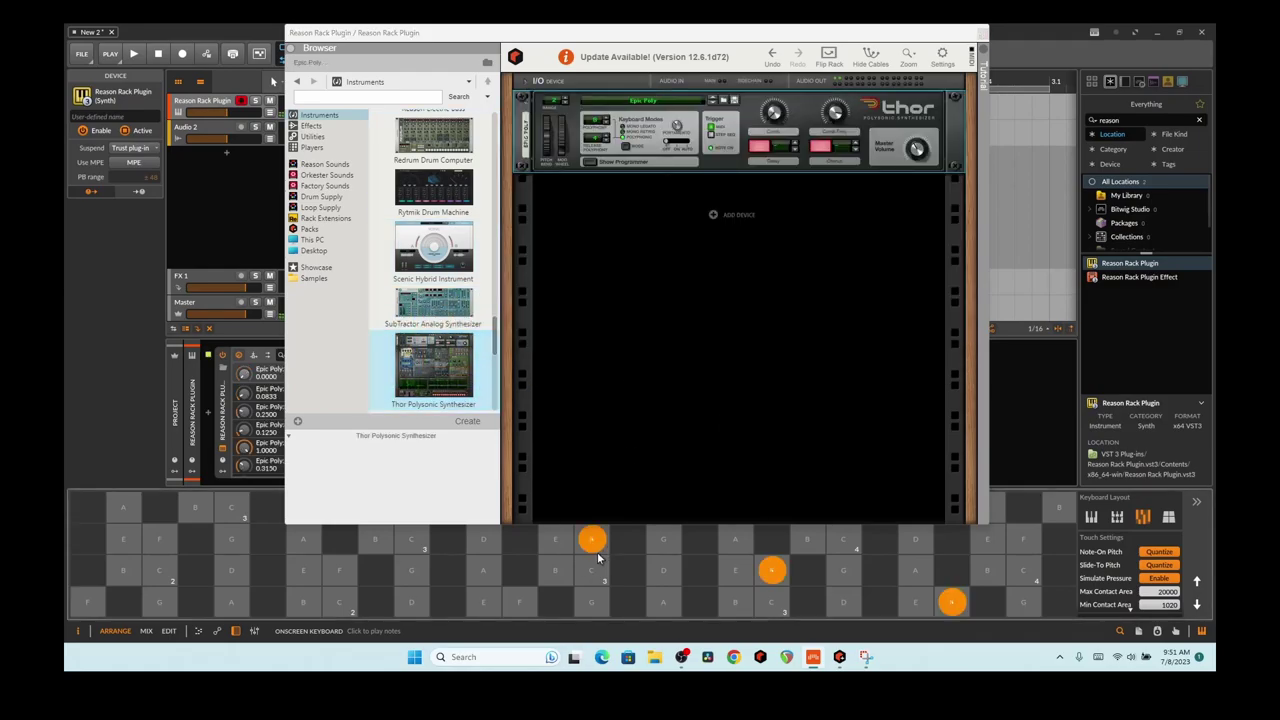
{"action": "left_click", "coordinate": [775, 600]}
{"action": "left_click", "coordinate": [800, 584]}
Step: Browse the remaining instruments and add the Alligator Filter Gate from the effects below Thor
{"action": "scroll", "coordinate": [470, 365], "scroll_direction": "down", "scroll_amount": 8}
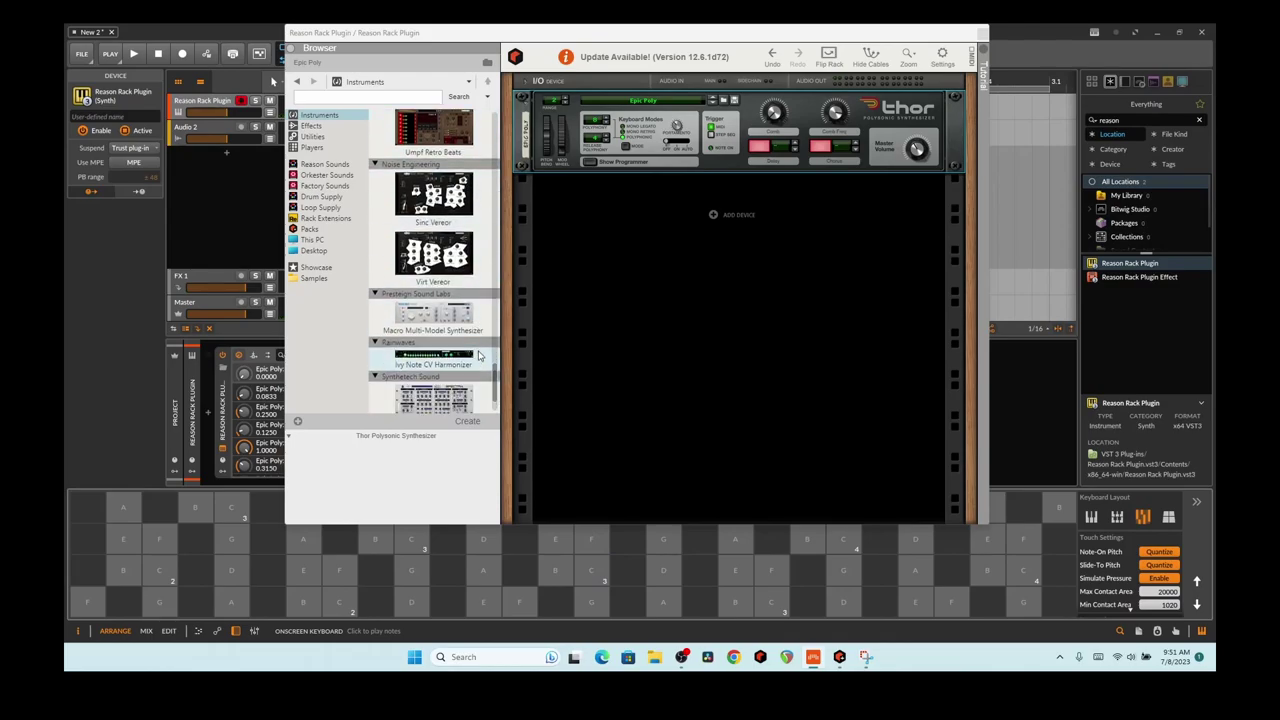
{"action": "scroll", "coordinate": [479, 355], "scroll_direction": "down", "scroll_amount": 1}
{"action": "scroll", "coordinate": [479, 355], "scroll_direction": "up", "scroll_amount": 3}
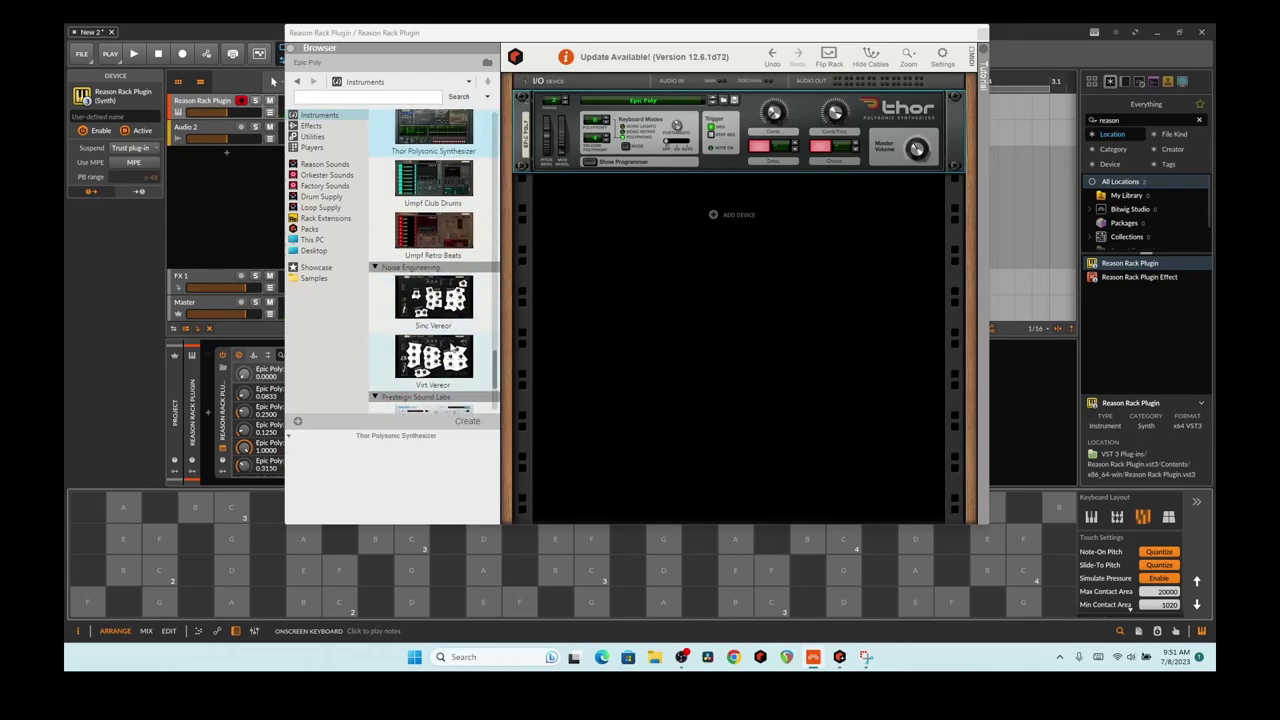
{"action": "scroll", "coordinate": [480, 290], "scroll_direction": "down", "scroll_amount": 3}
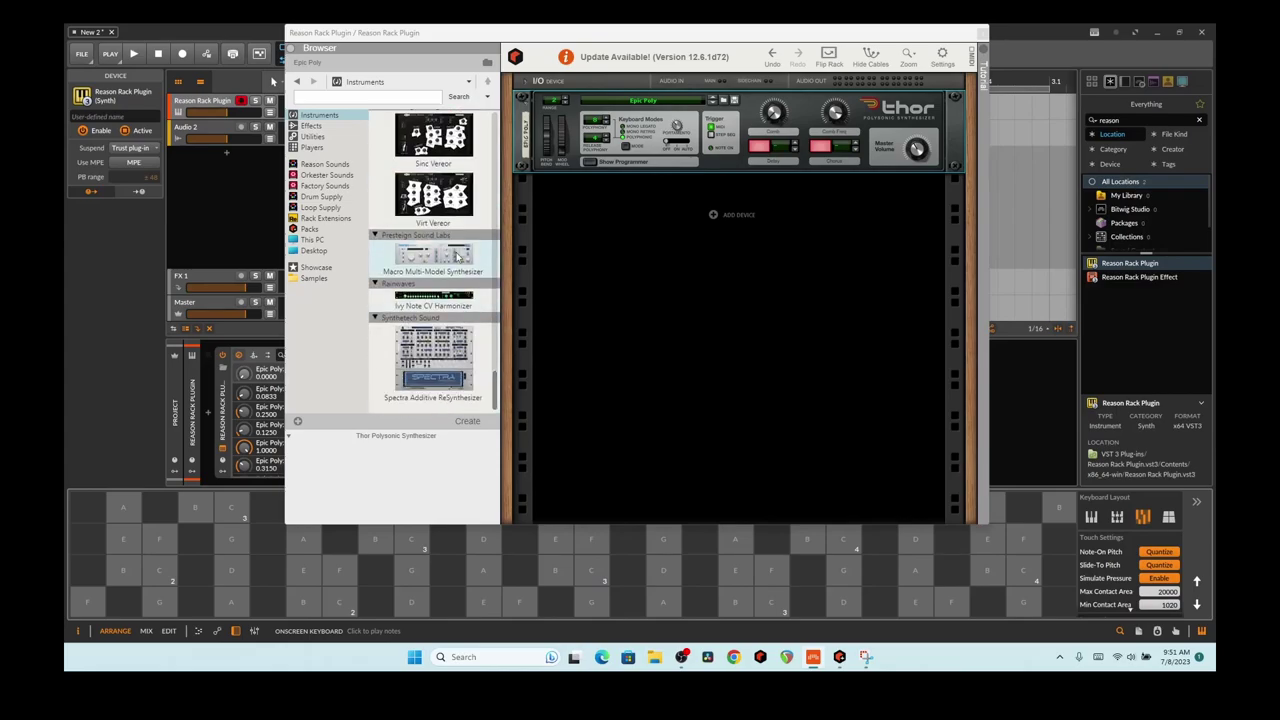
{"action": "left_click", "coordinate": [326, 127]}
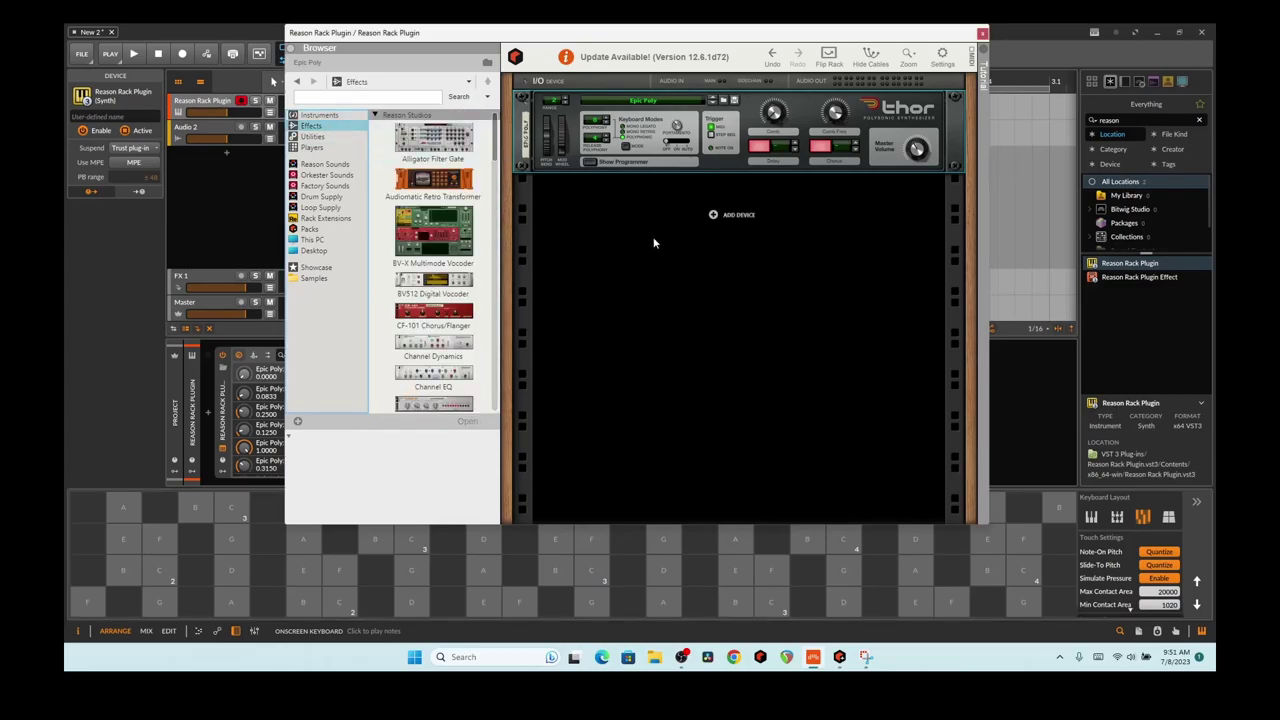
{"action": "left_click", "coordinate": [670, 527]}
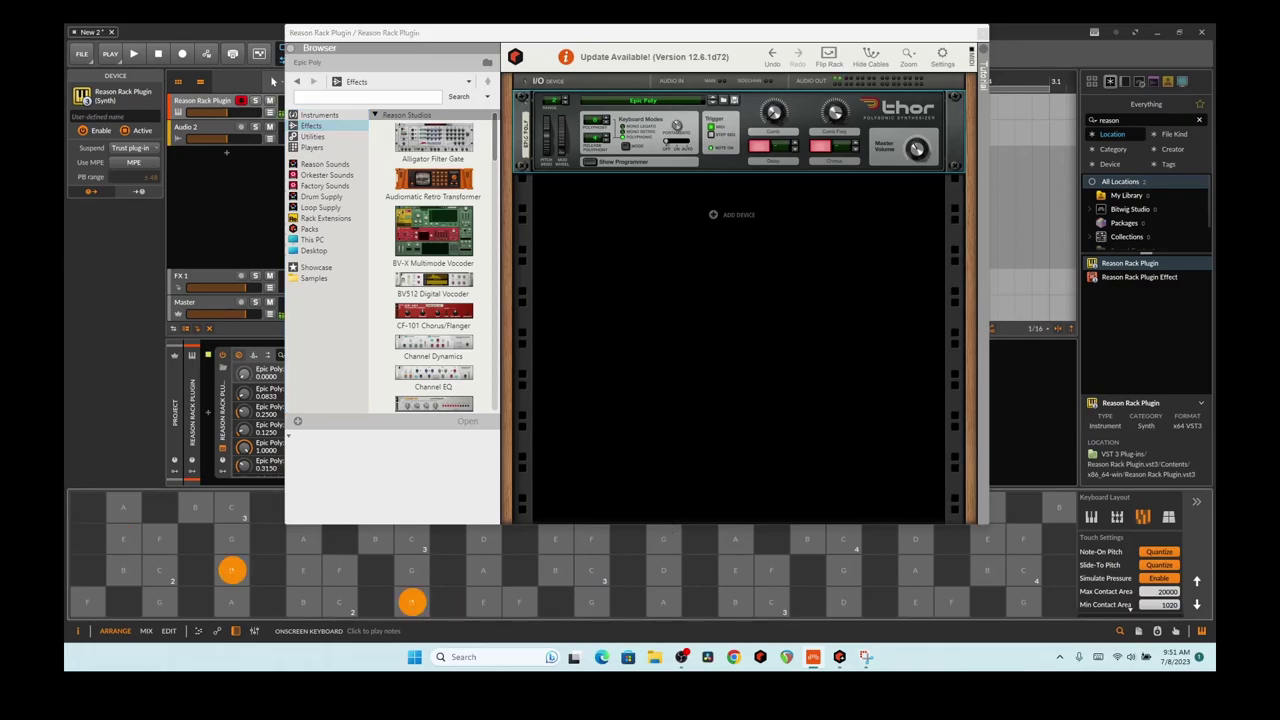
{"action": "left_click_drag", "start_coordinate": [438, 148], "coordinate": [706, 288]}
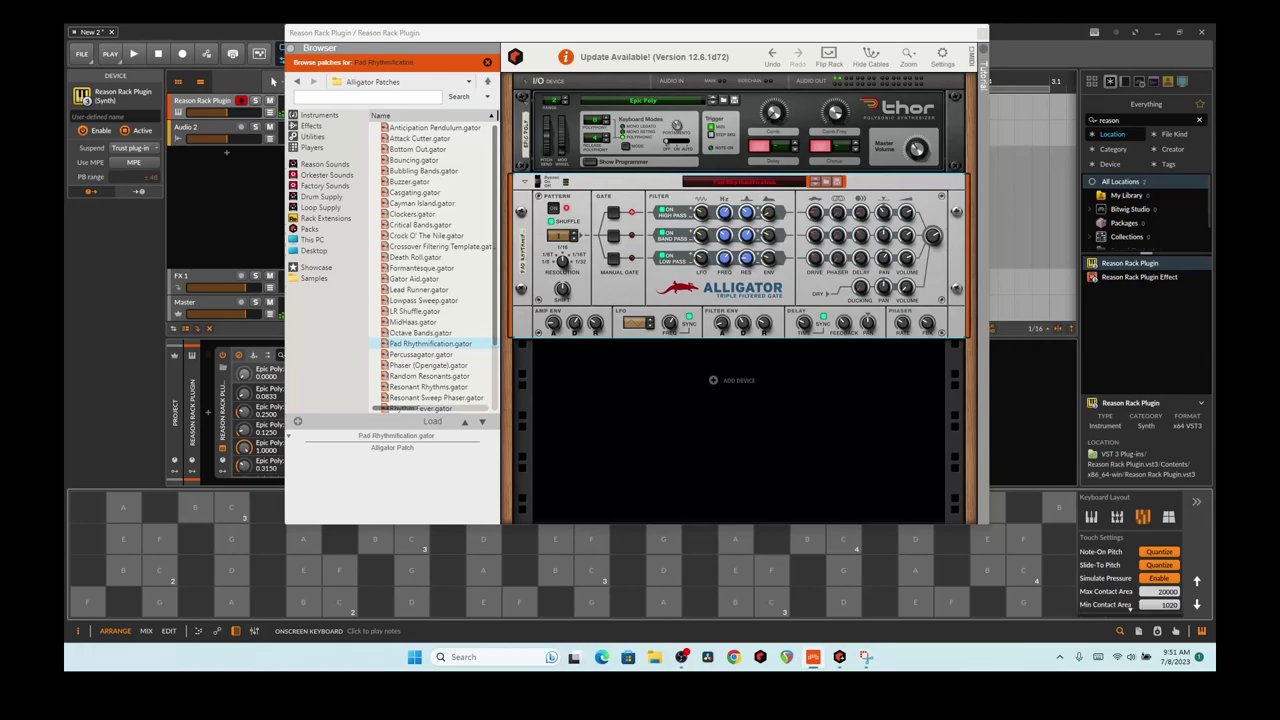
Step: Play notes on the onscreen keyboard to audition Thor through Alligator's Pad Rhythmification patch
{"action": "left_click", "coordinate": [231, 570]}
{"action": "left_click", "coordinate": [411, 601]}
{"action": "left_click", "coordinate": [305, 601]}
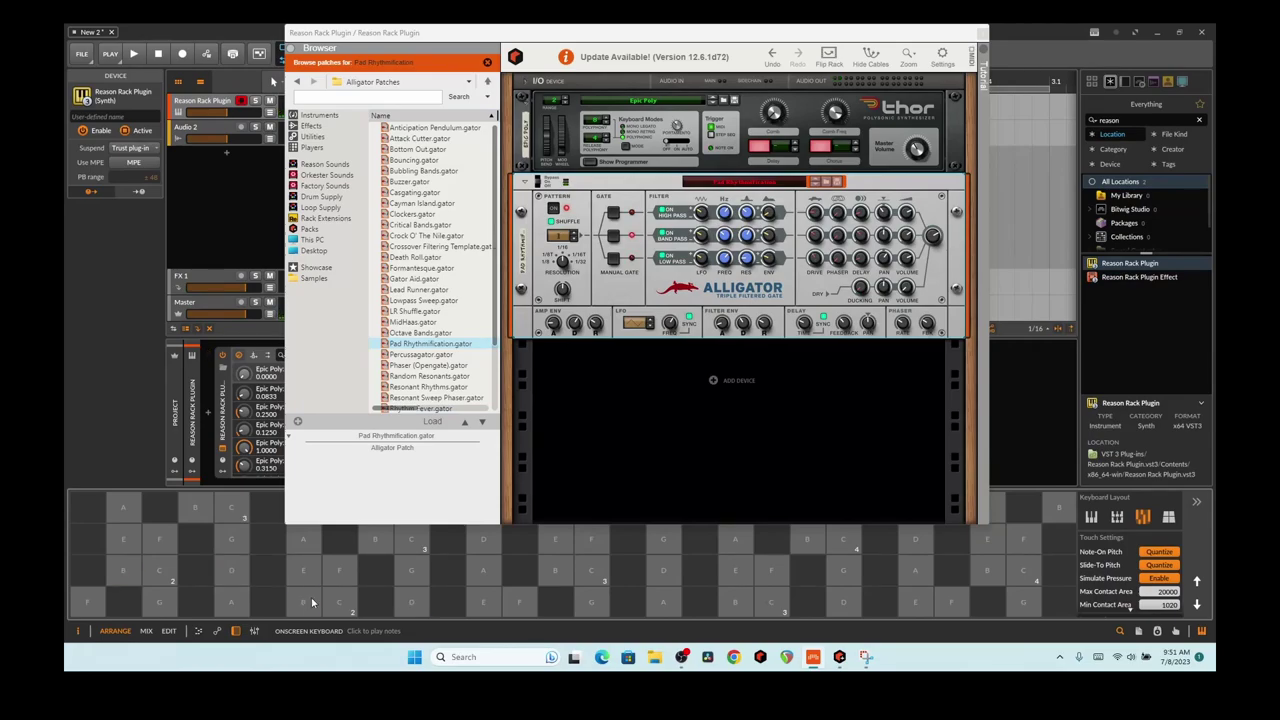